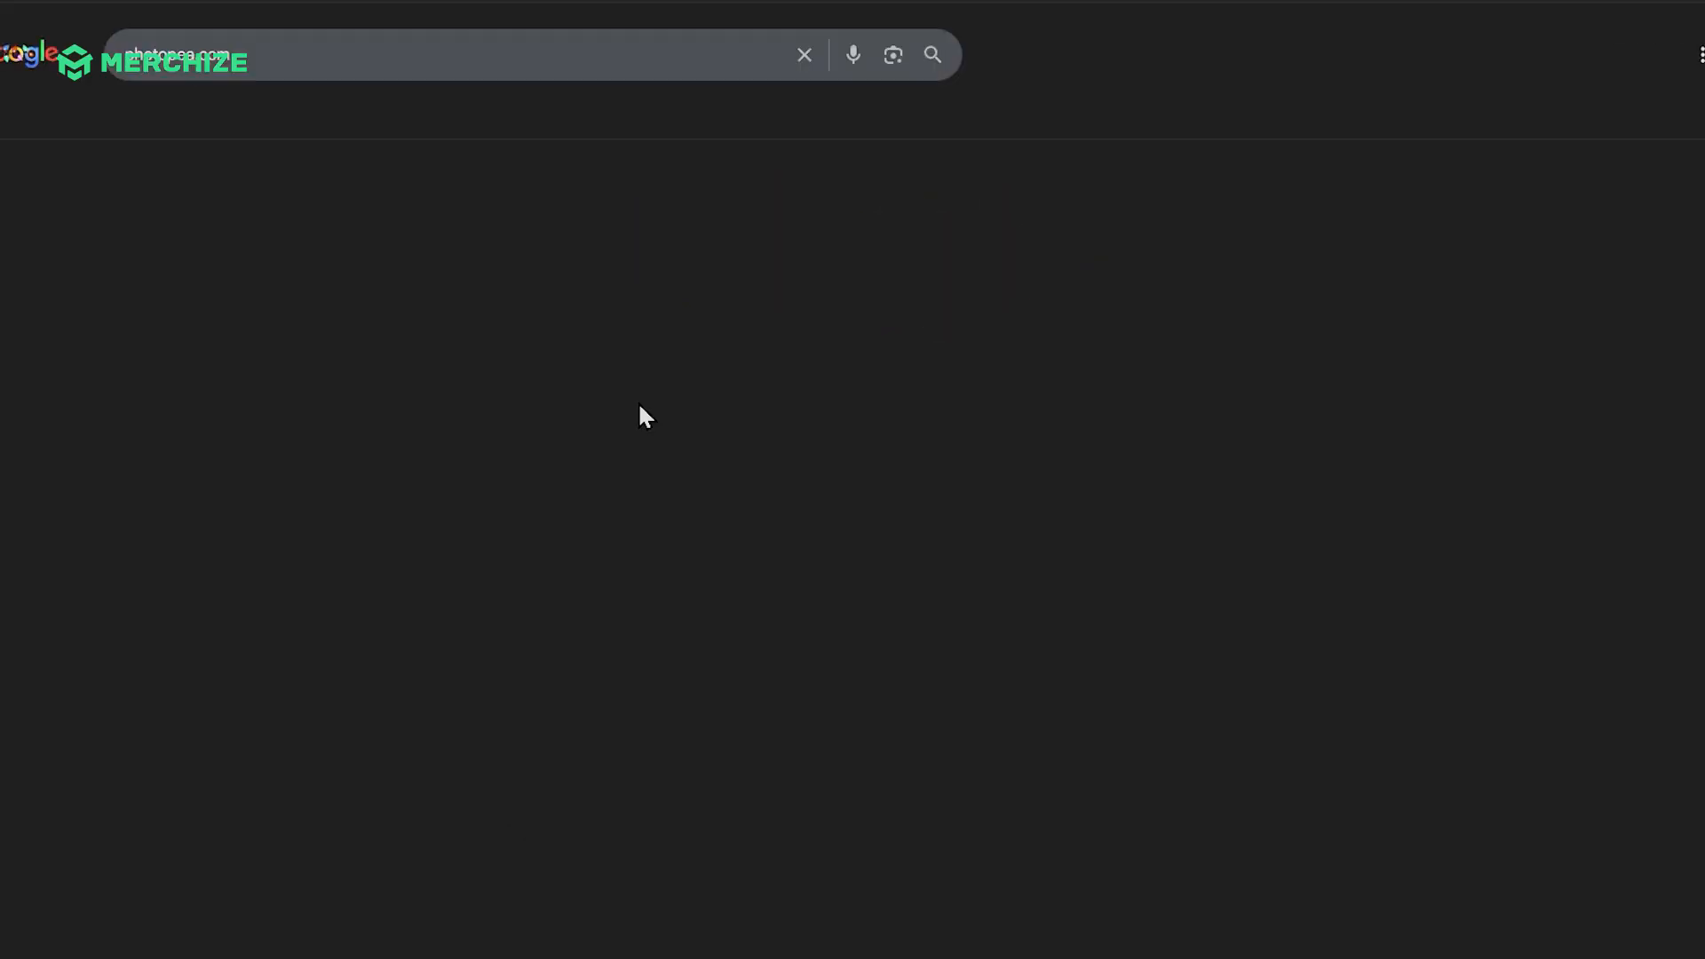
- Go to Photopea and load the CRWS Custom shape Rotating Wood Sign template file
{"action": "left_click", "coordinate": [213, 113]}
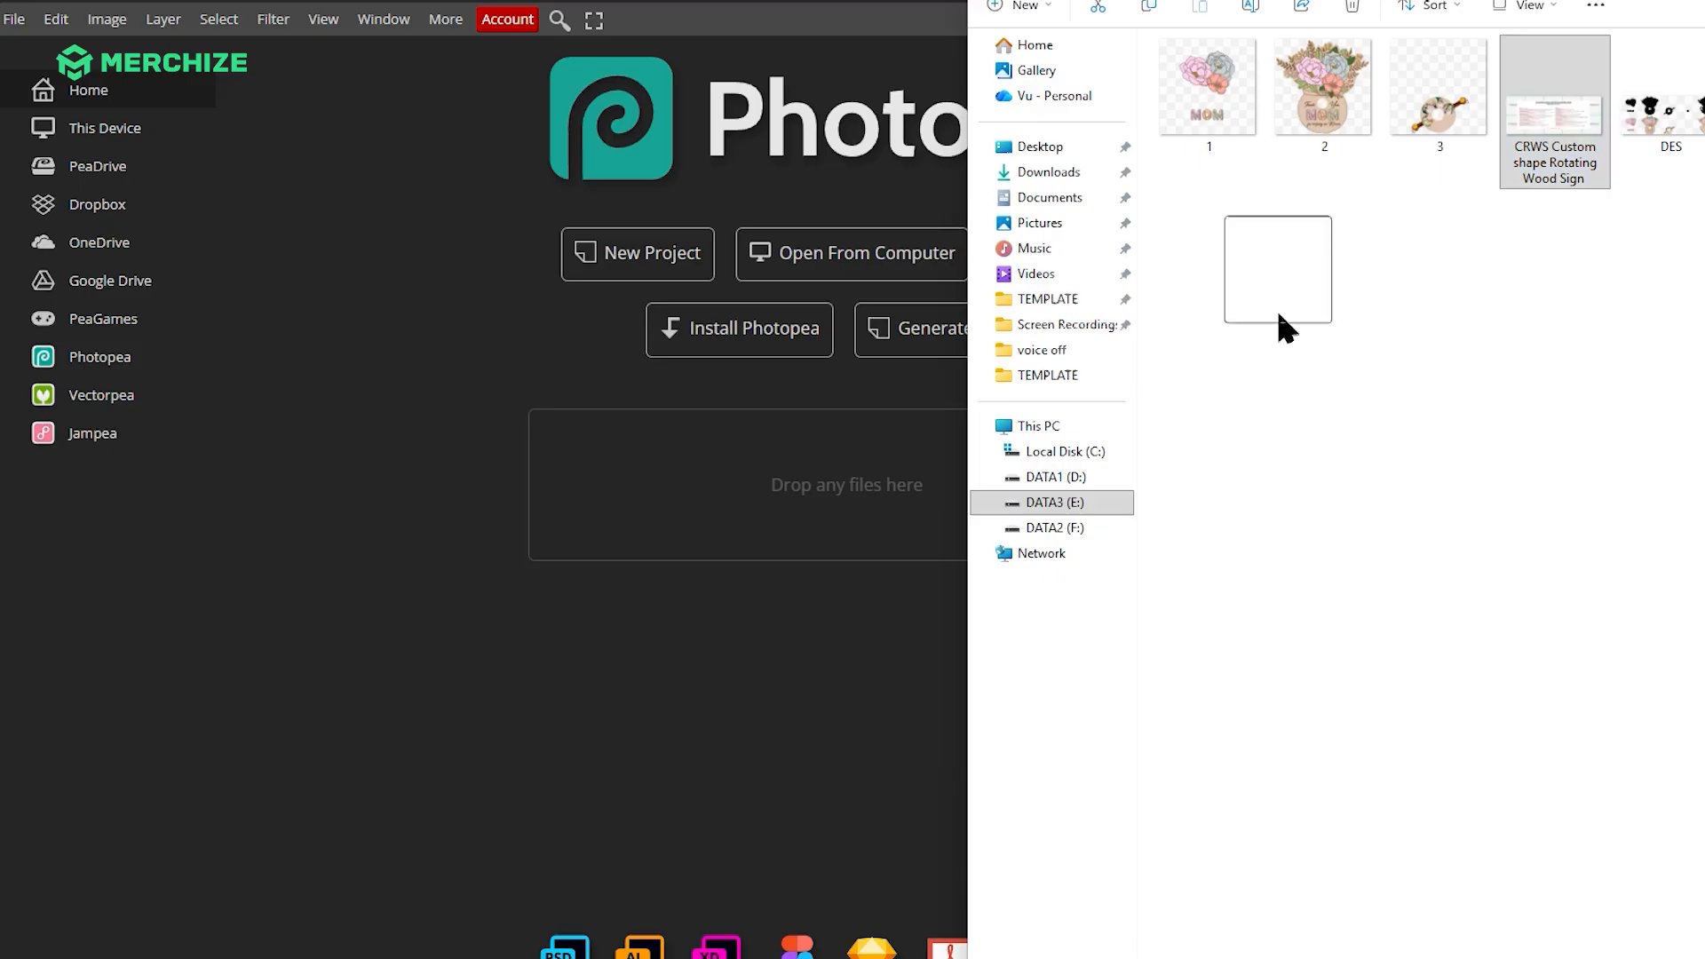
{"action": "left_click_drag", "start_coordinate": [1279, 327], "coordinate": [751, 509]}
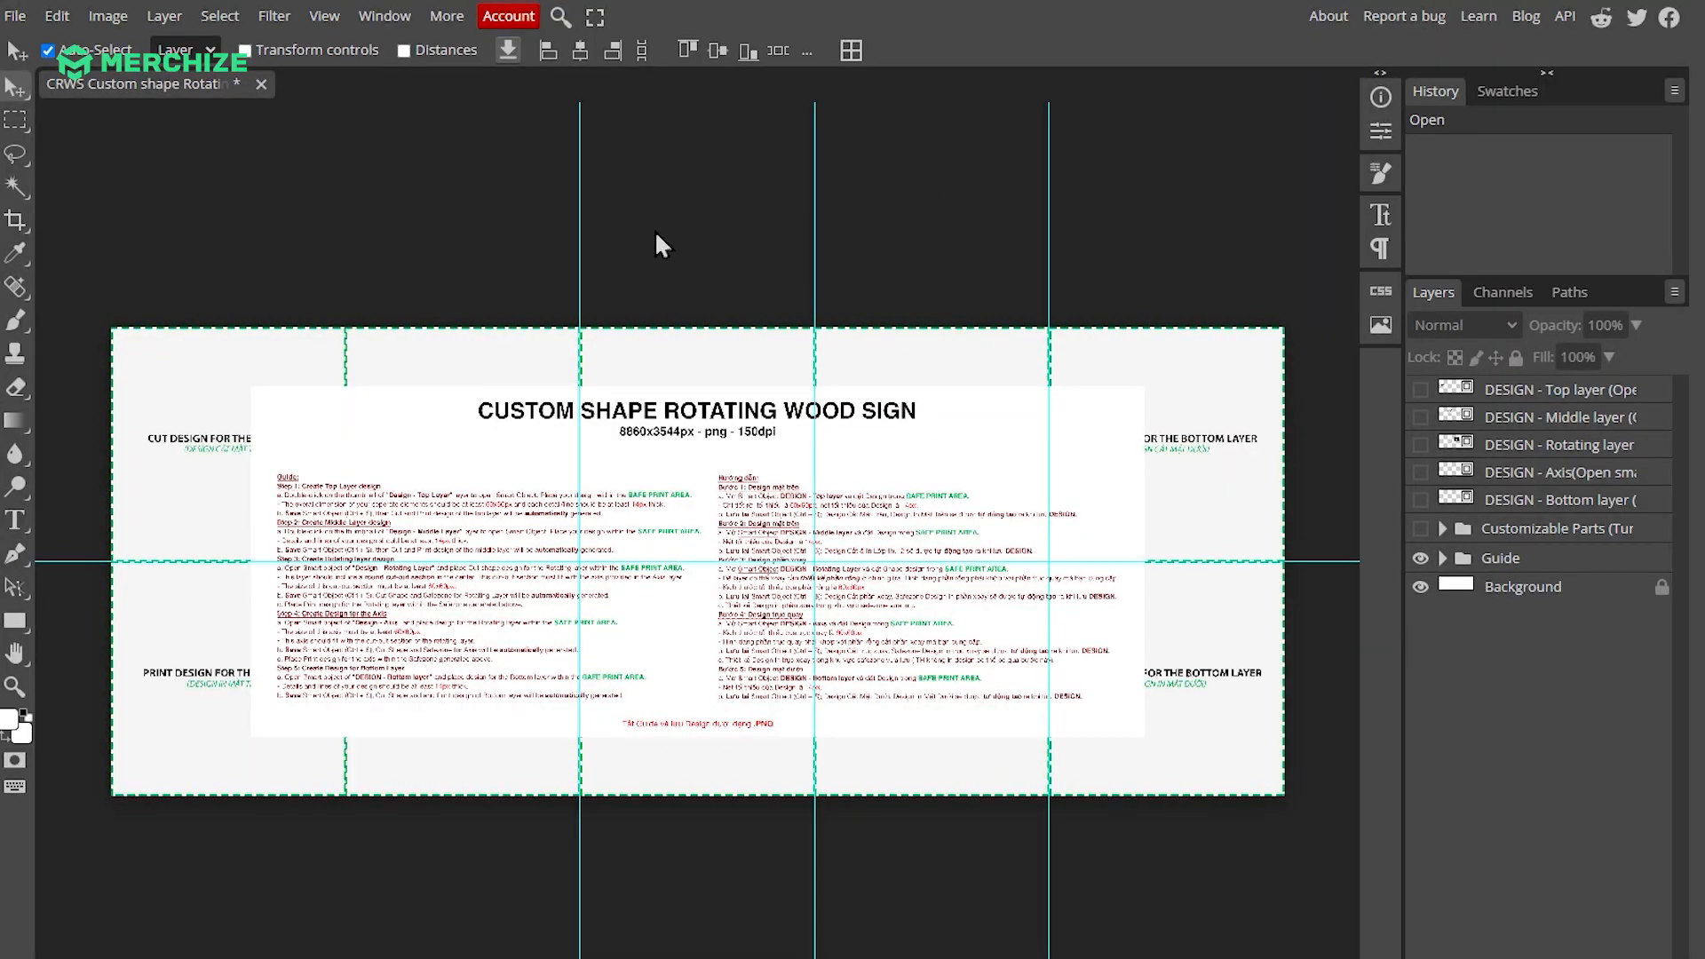
- Expand the Guide group, hide its Text subgroup, and show the Customizable Parts group
{"action": "scroll", "coordinate": [742, 458], "scroll_direction": "up", "scroll_amount": 1}
{"action": "left_click", "coordinate": [1443, 558]}
{"action": "left_click", "coordinate": [1421, 588]}
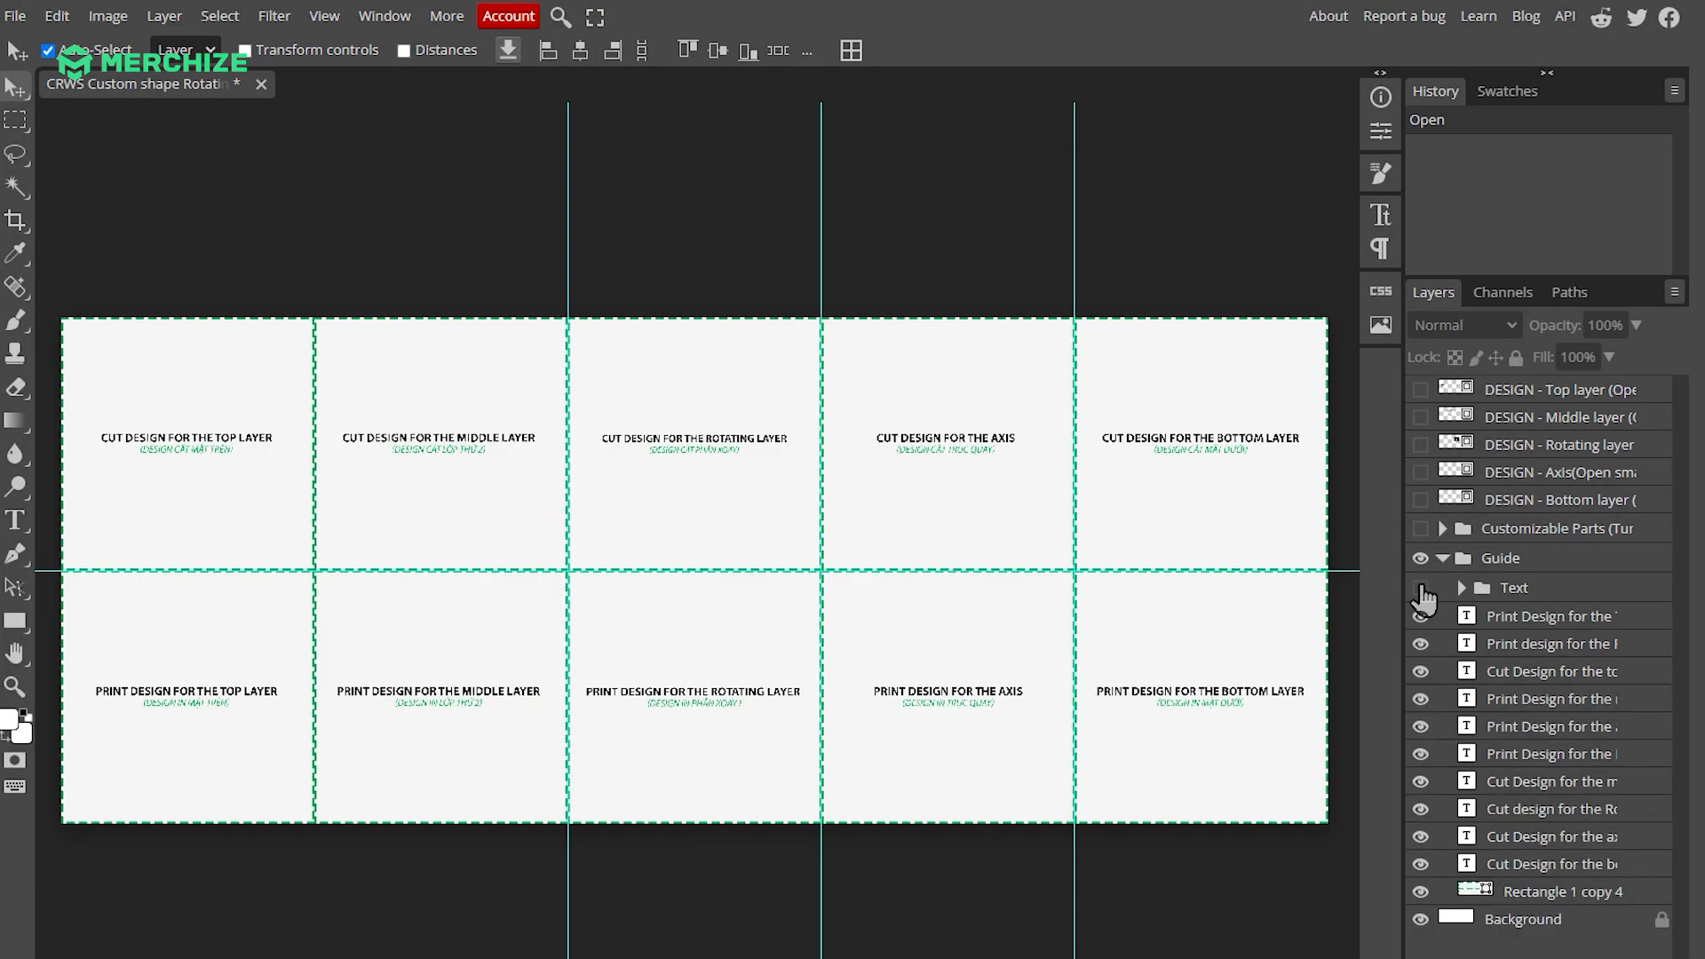
{"action": "left_click", "coordinate": [1421, 528]}
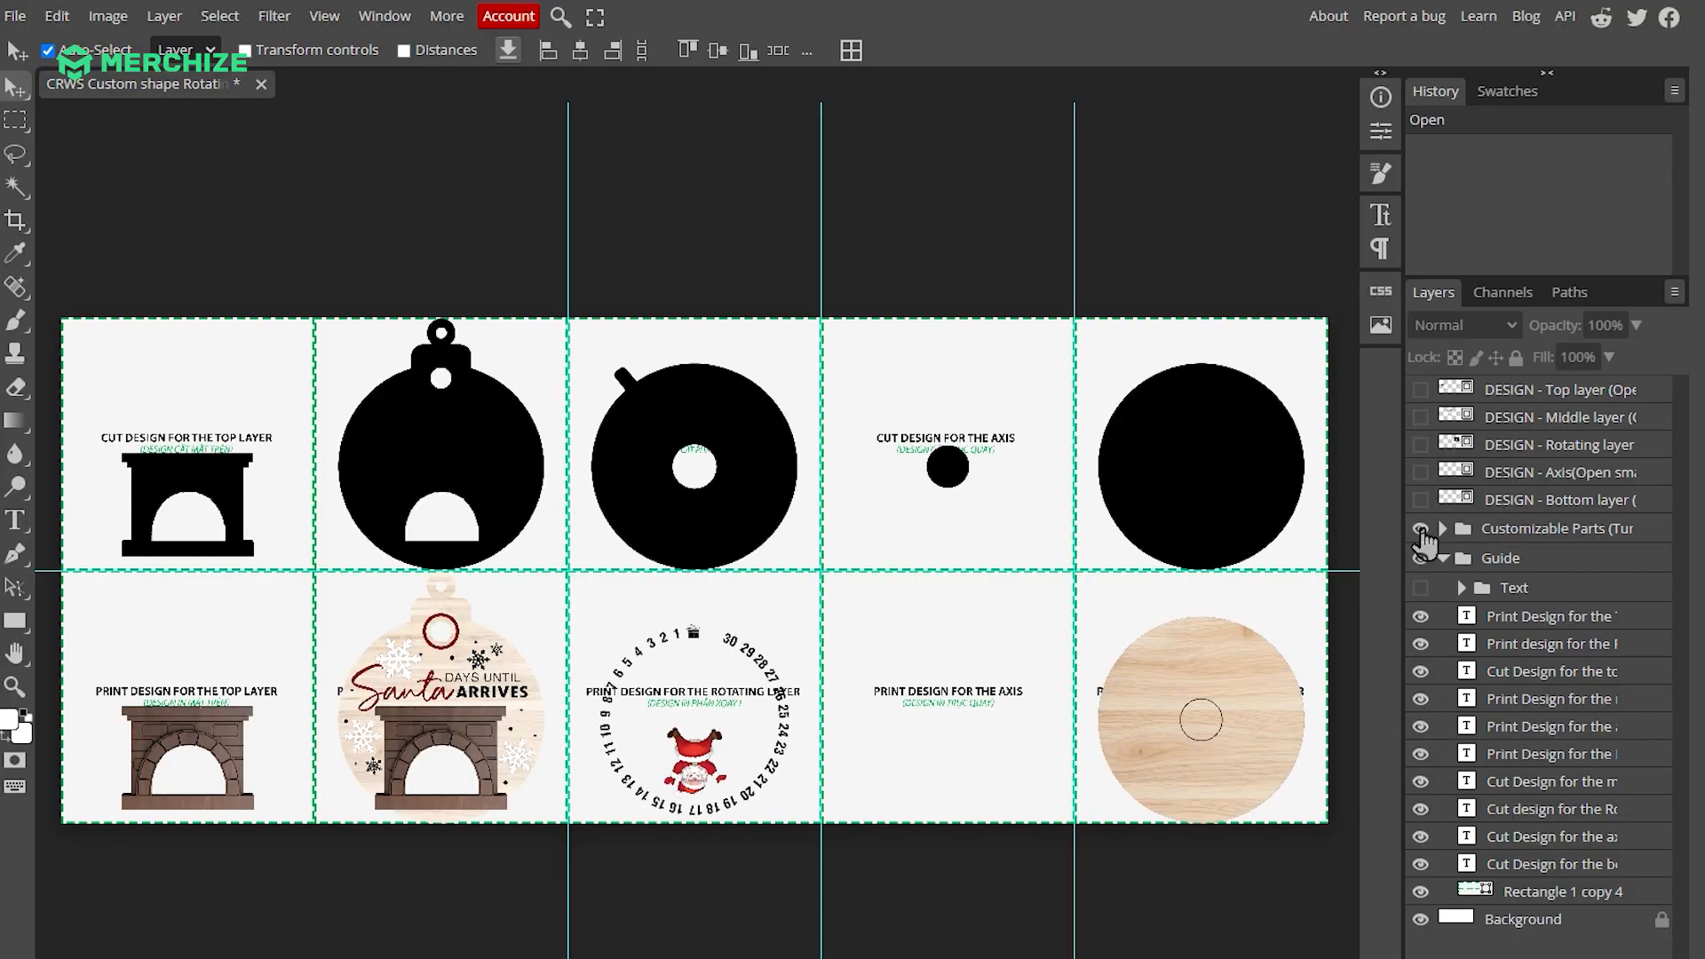
{"action": "left_click", "coordinate": [1421, 530]}
{"action": "left_click", "coordinate": [1420, 529]}
{"action": "left_click", "coordinate": [1522, 533]}
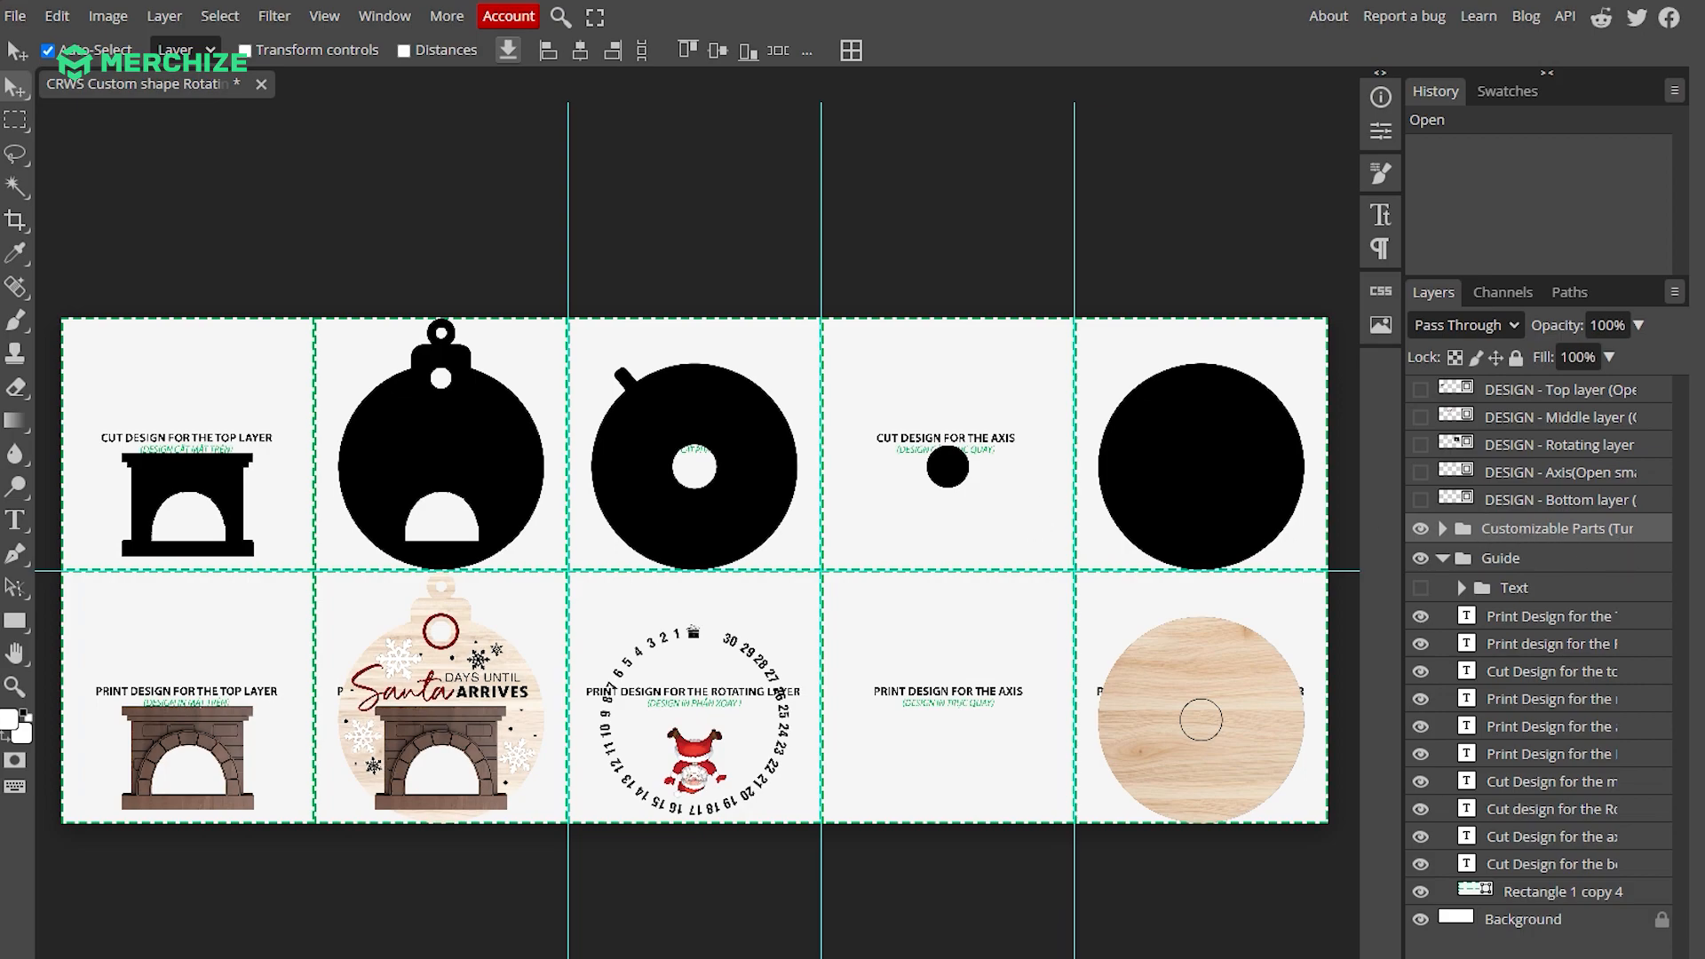
- Examine the cut and print designs of the top, middle, rotating, axis and bottom panels
{"action": "scroll", "coordinate": [155, 564], "scroll_direction": "up", "scroll_amount": 4}
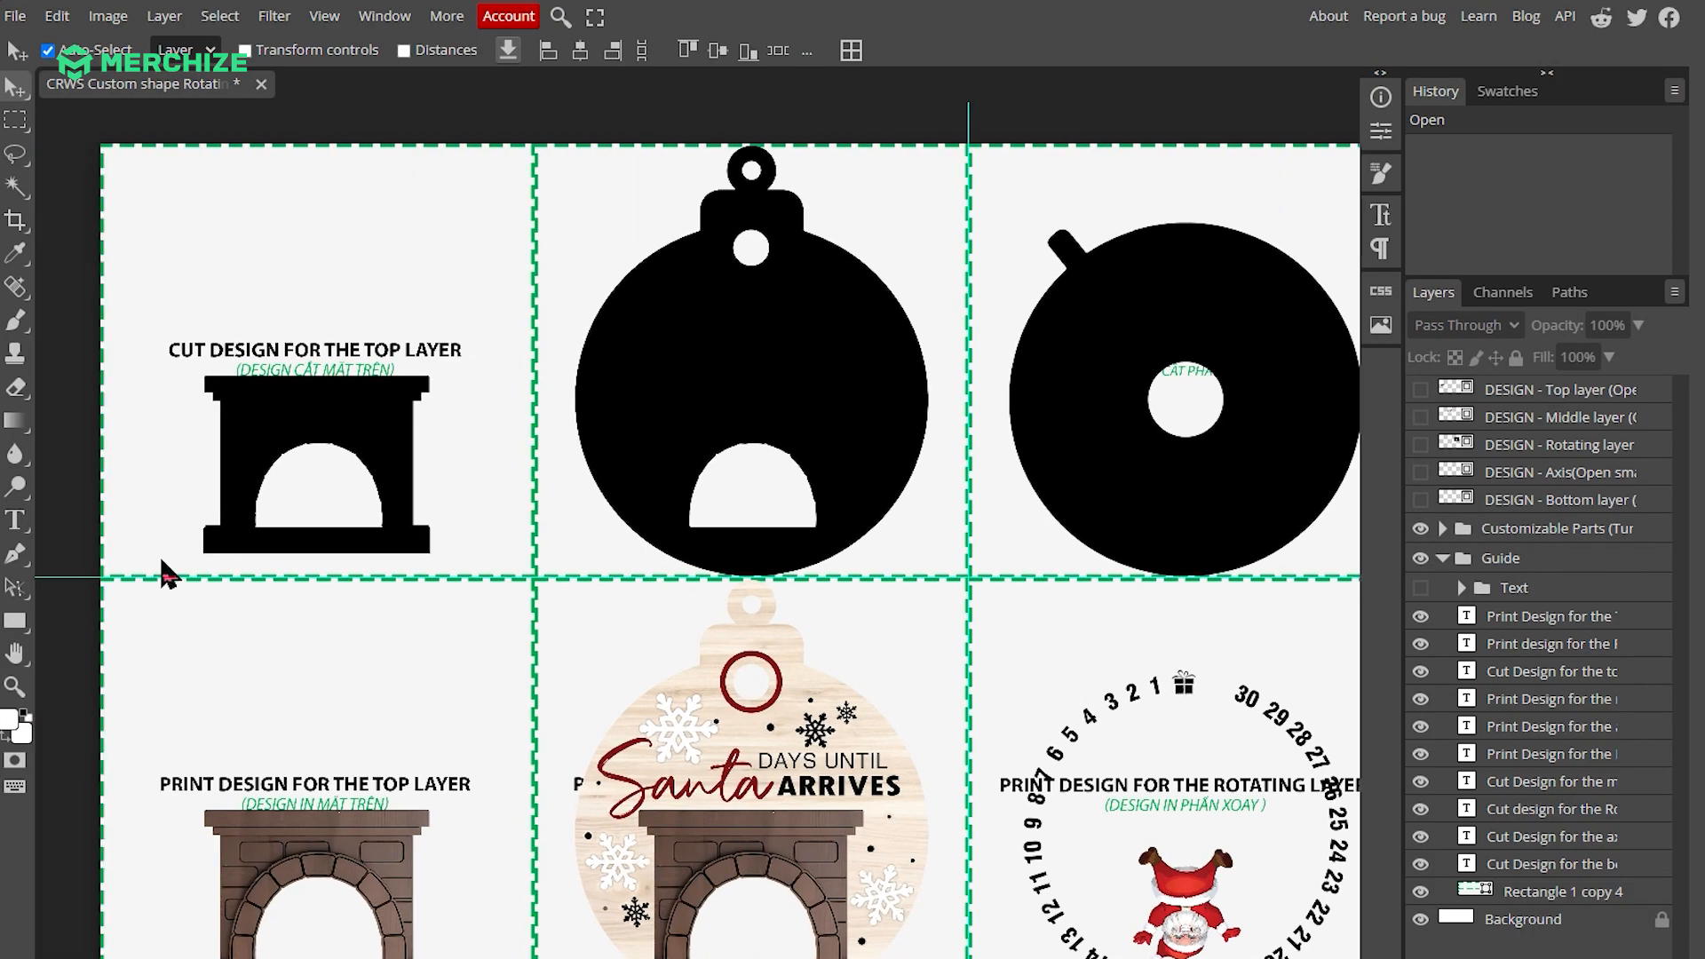
{"action": "scroll", "coordinate": [163, 565], "scroll_direction": "left", "scroll_amount": 2}
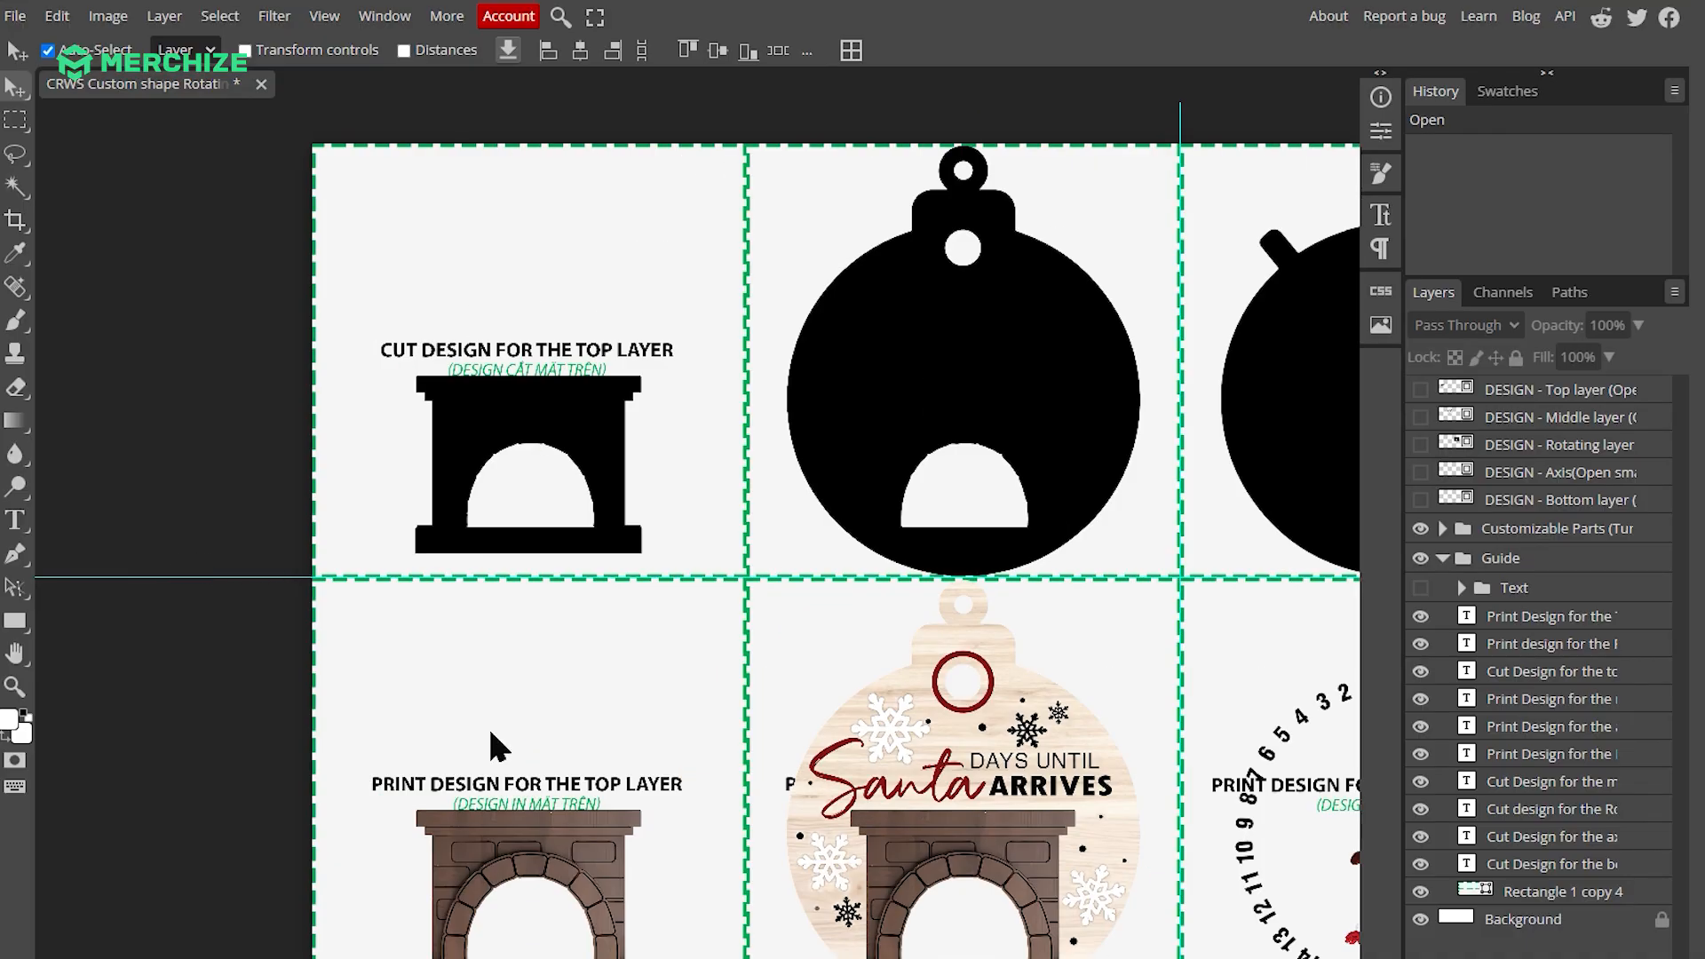
{"action": "scroll", "coordinate": [489, 743], "scroll_direction": "right", "scroll_amount": 3}
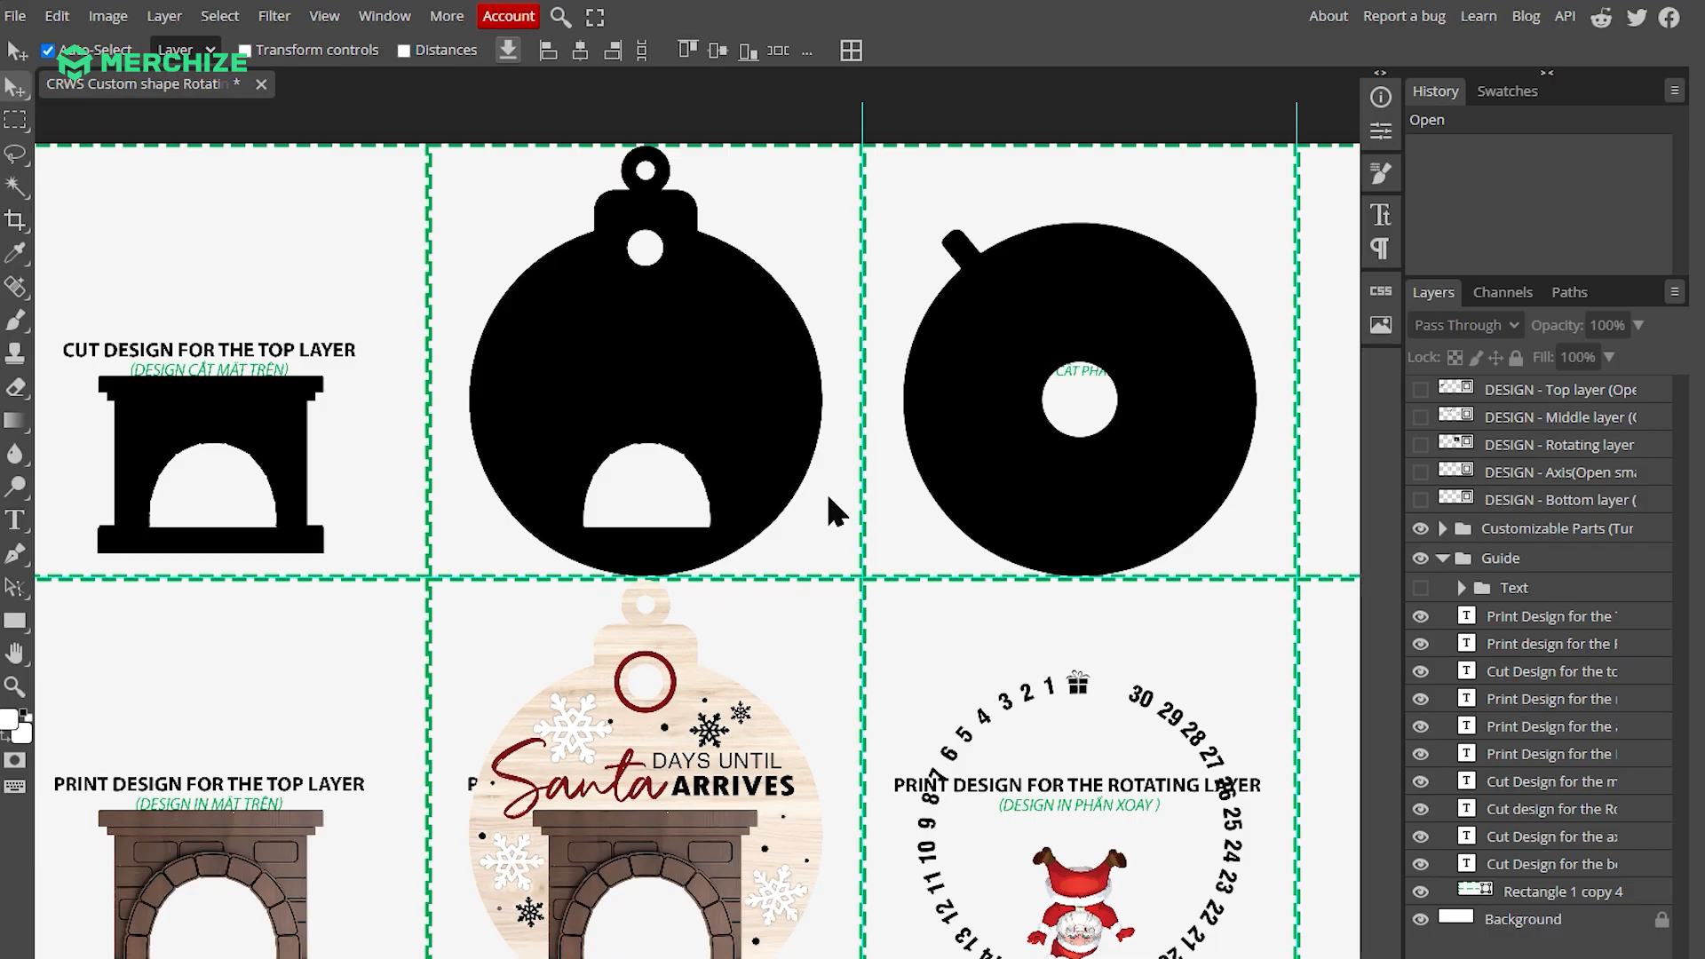
{"action": "scroll", "coordinate": [827, 494], "scroll_direction": "right", "scroll_amount": 3}
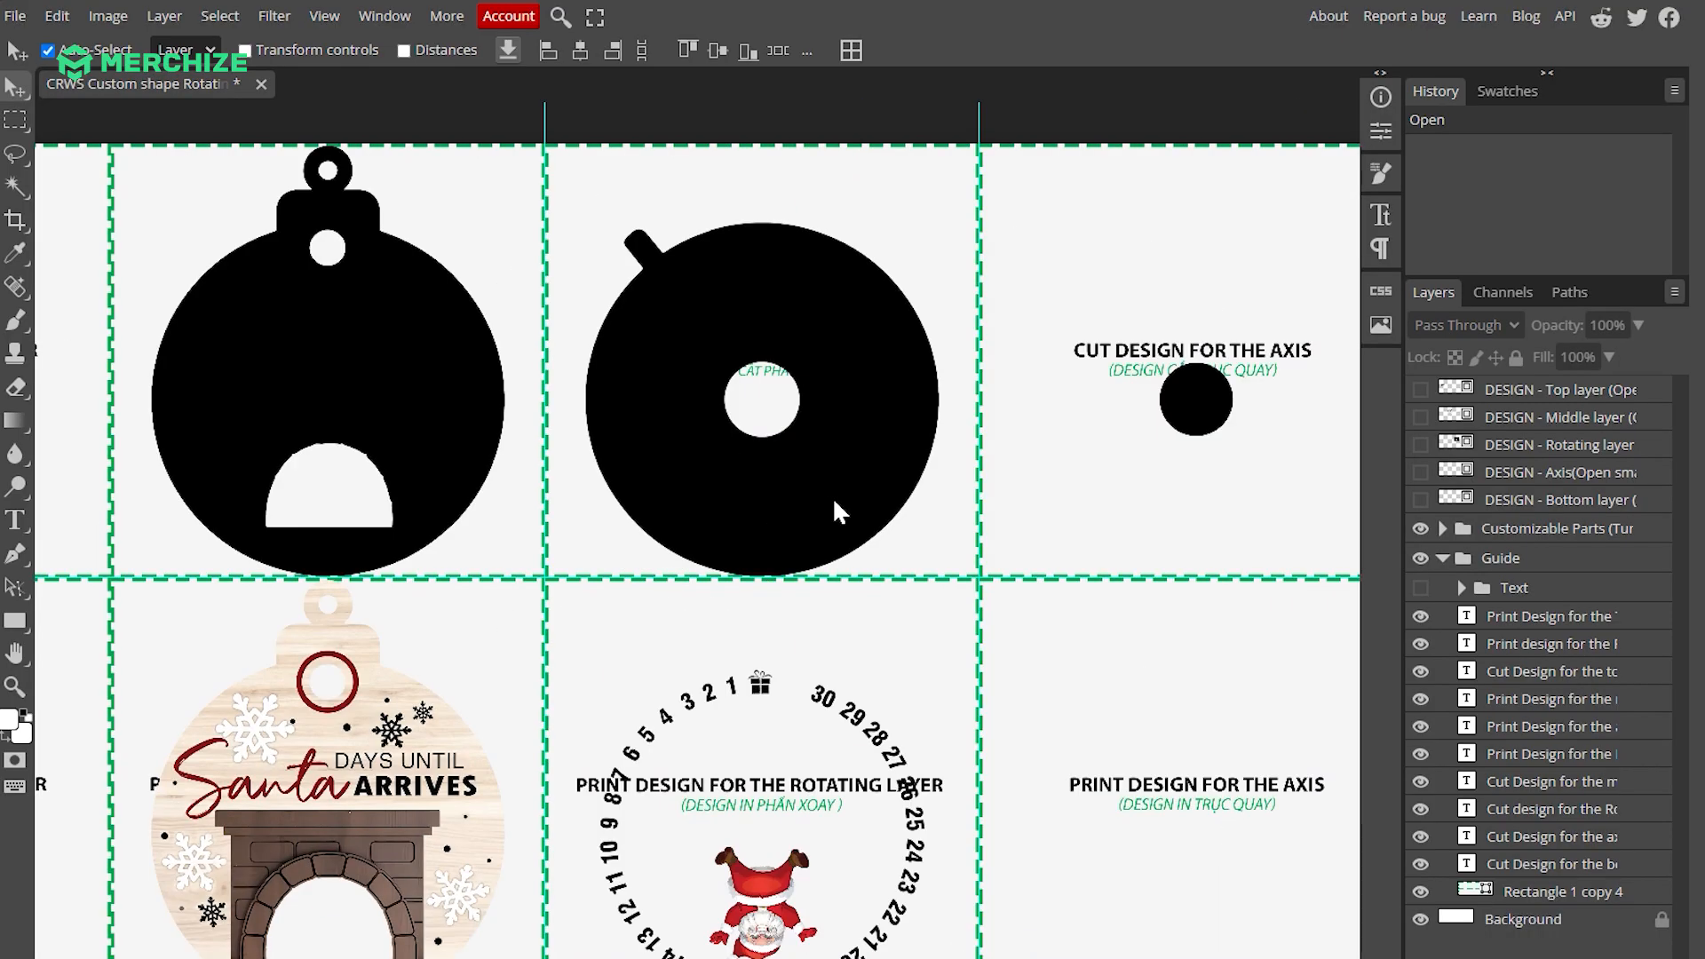
{"action": "left_click", "coordinate": [1421, 529]}
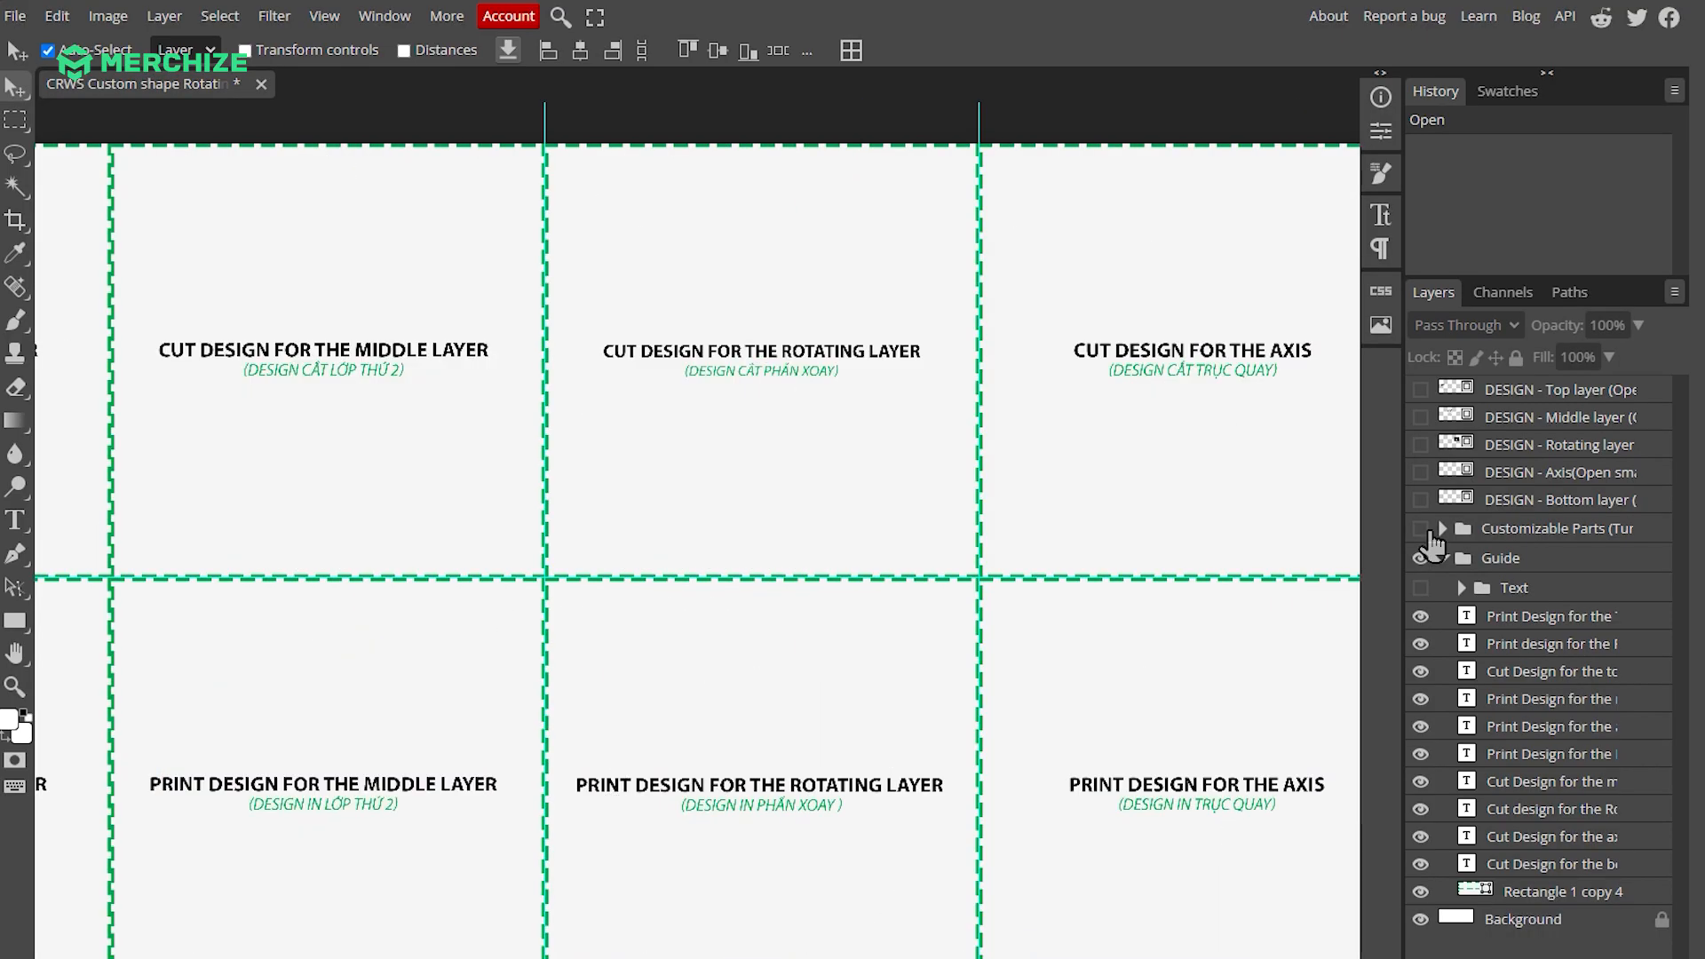
{"action": "left_click", "coordinate": [1421, 528]}
{"action": "left_click", "coordinate": [1145, 653]}
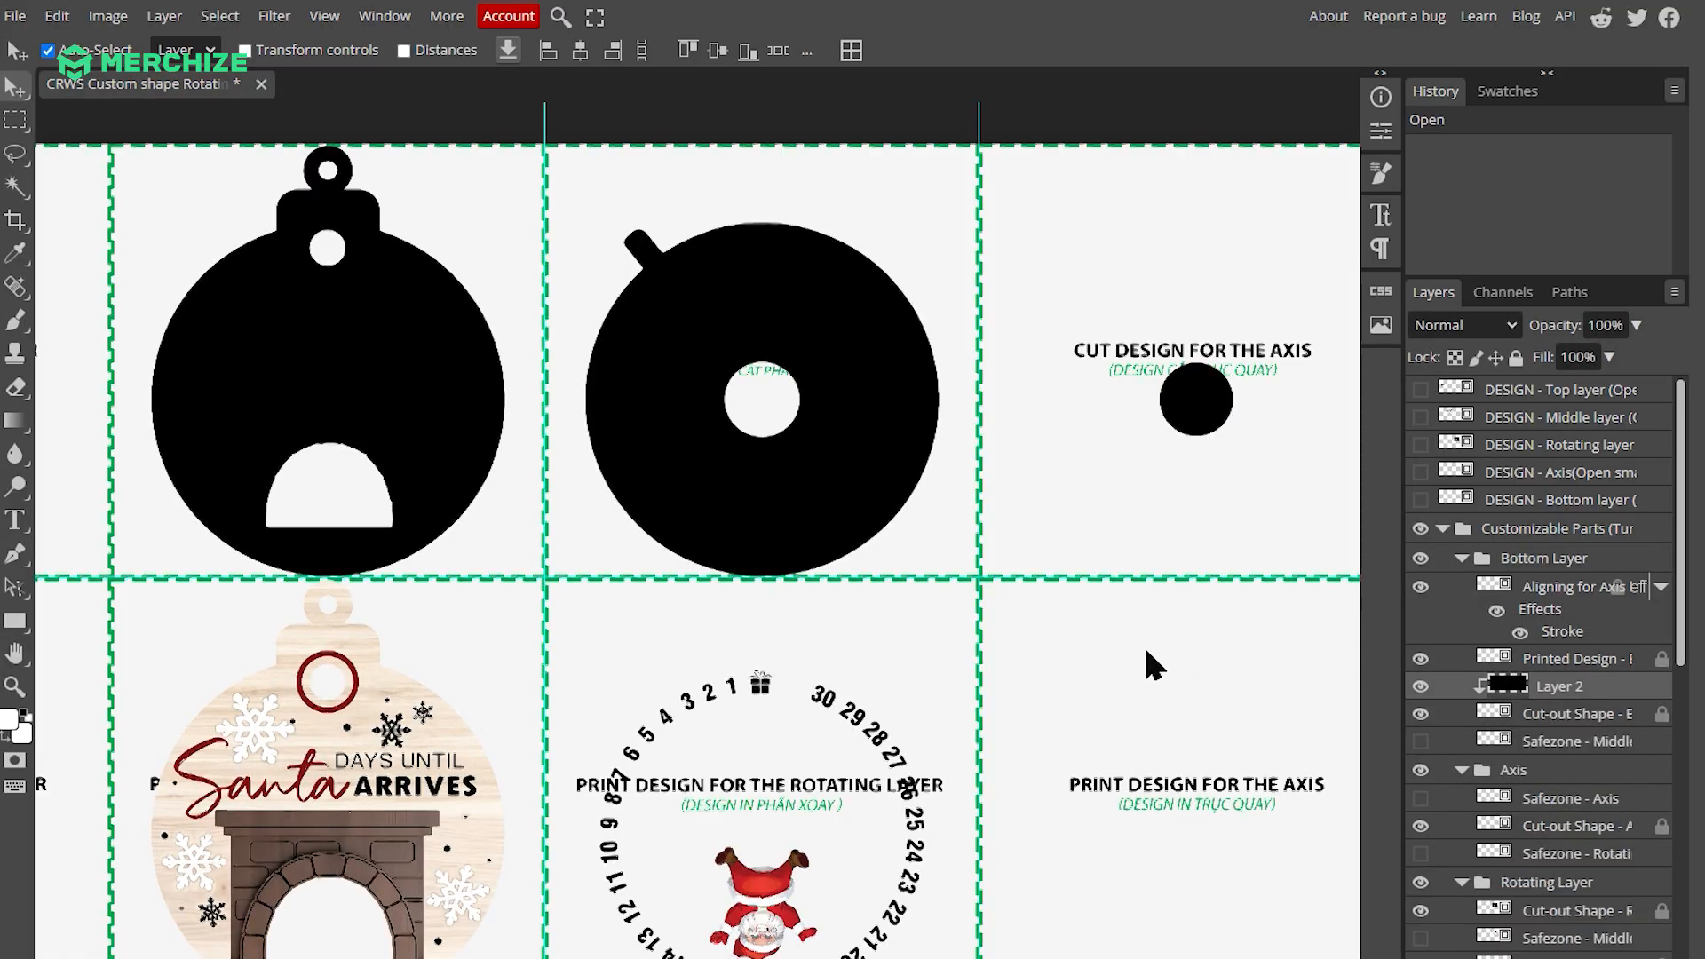
{"action": "scroll", "coordinate": [1146, 653], "scroll_direction": "right", "scroll_amount": 3}
{"action": "scroll", "coordinate": [977, 617], "scroll_direction": "right", "scroll_amount": 1}
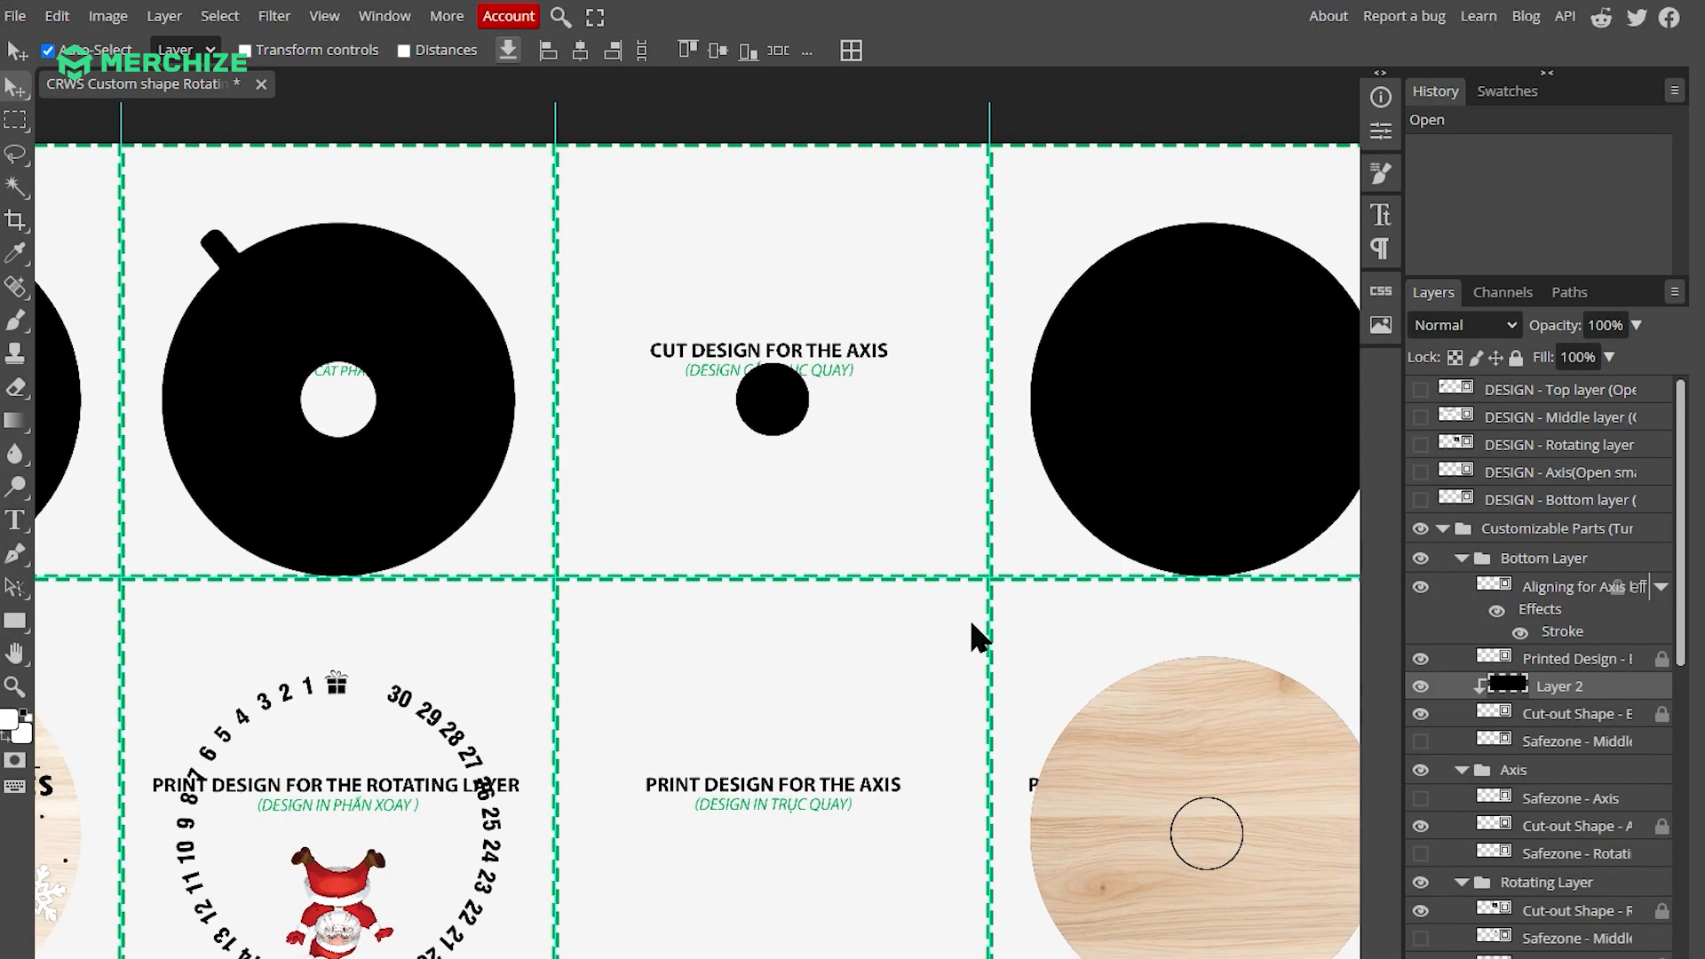
{"action": "left_click_drag", "start_coordinate": [884, 602], "coordinate": [879, 573]}
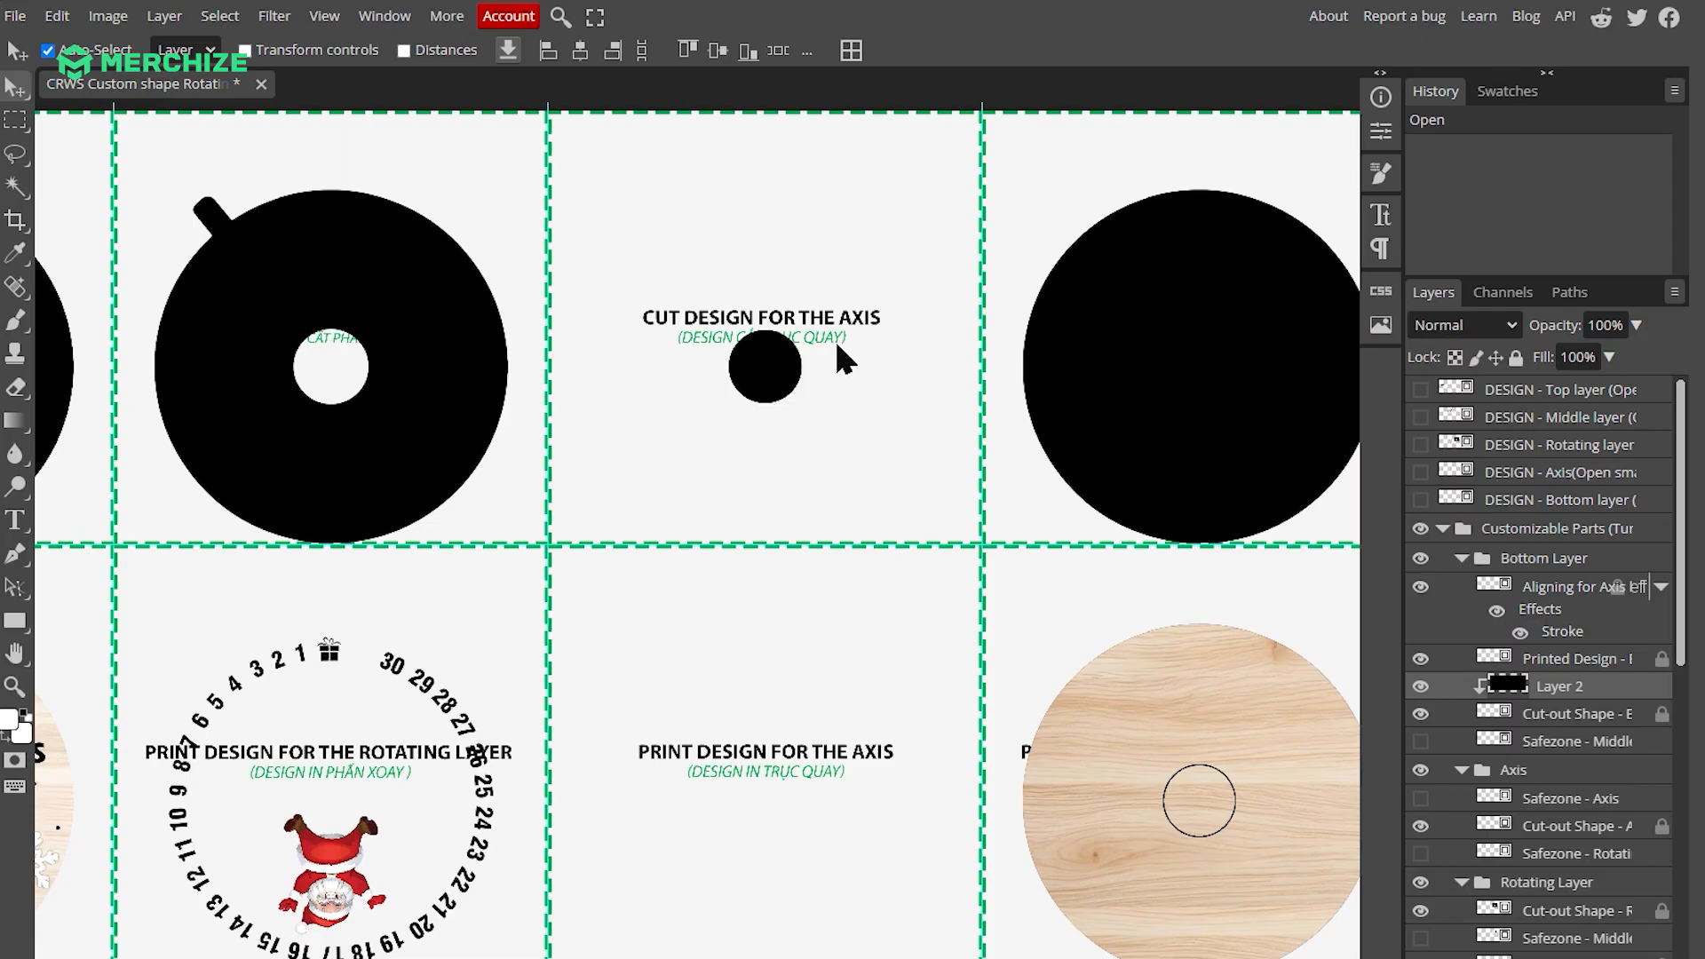
- Compare the axis and bottom panels with Customizable Parts shown and hidden, and inspect the green borders between panels
{"action": "left_click", "coordinate": [1419, 531]}
{"action": "left_click", "coordinate": [1417, 531]}
{"action": "left_click", "coordinate": [1418, 531]}
{"action": "left_click", "coordinate": [1418, 530]}
{"action": "left_click", "coordinate": [1419, 529]}
{"action": "scroll", "coordinate": [762, 505], "scroll_direction": "right", "scroll_amount": 3}
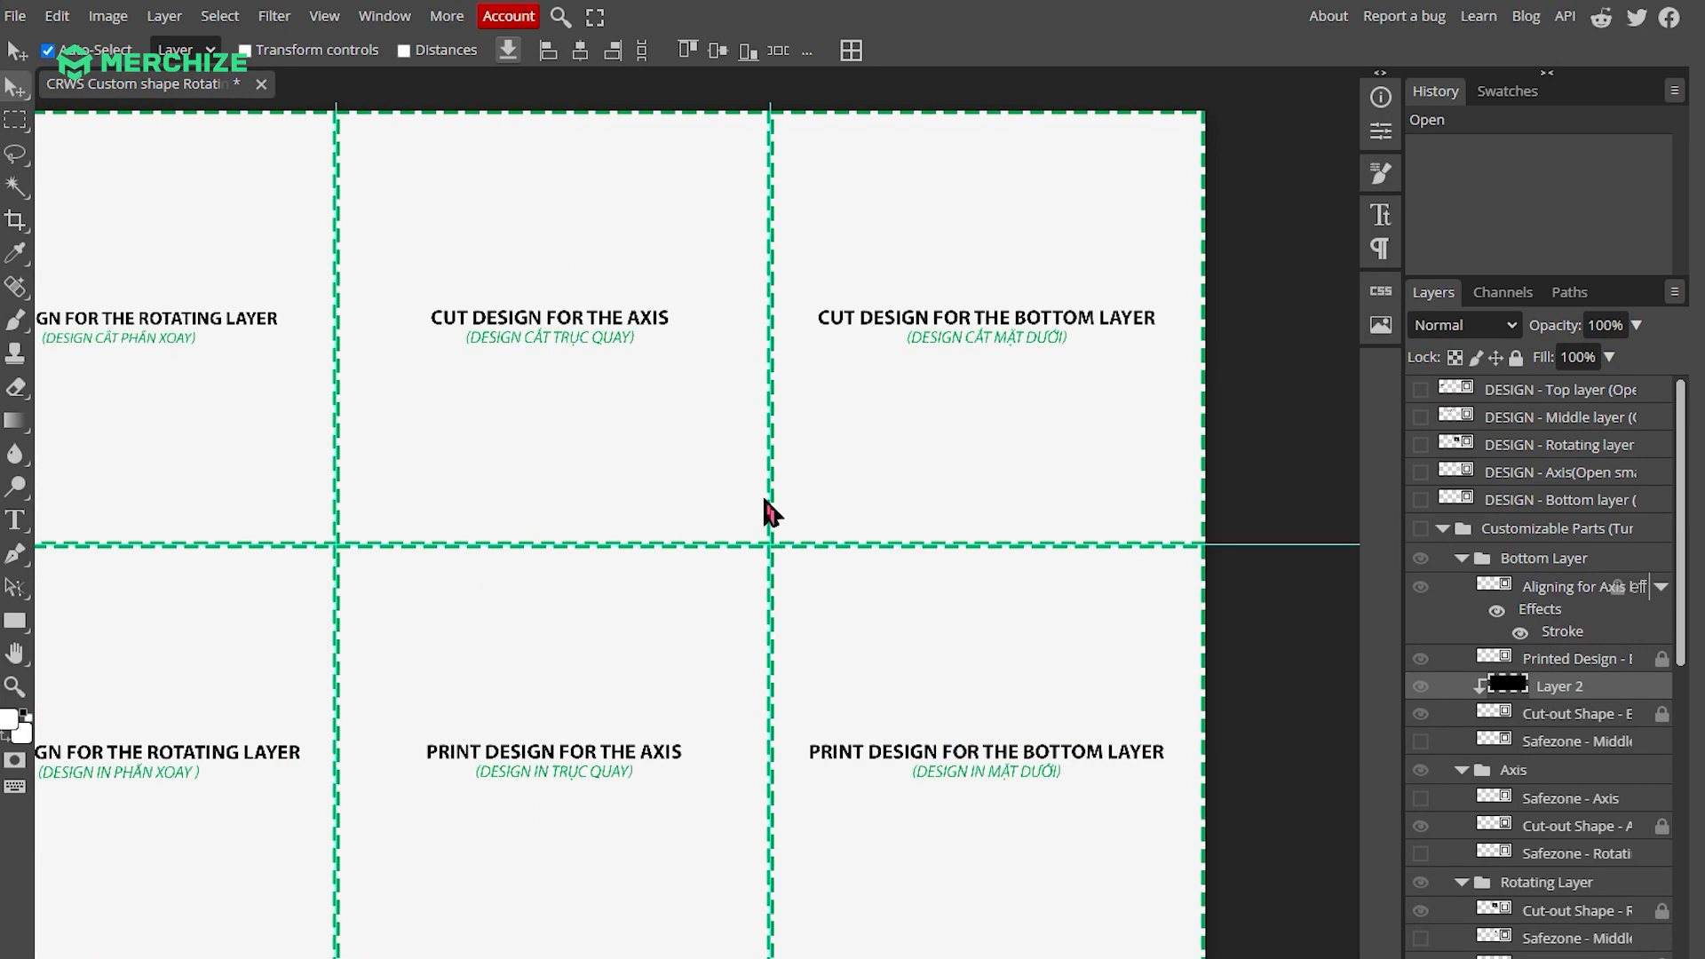
{"action": "left_click", "coordinate": [1421, 530]}
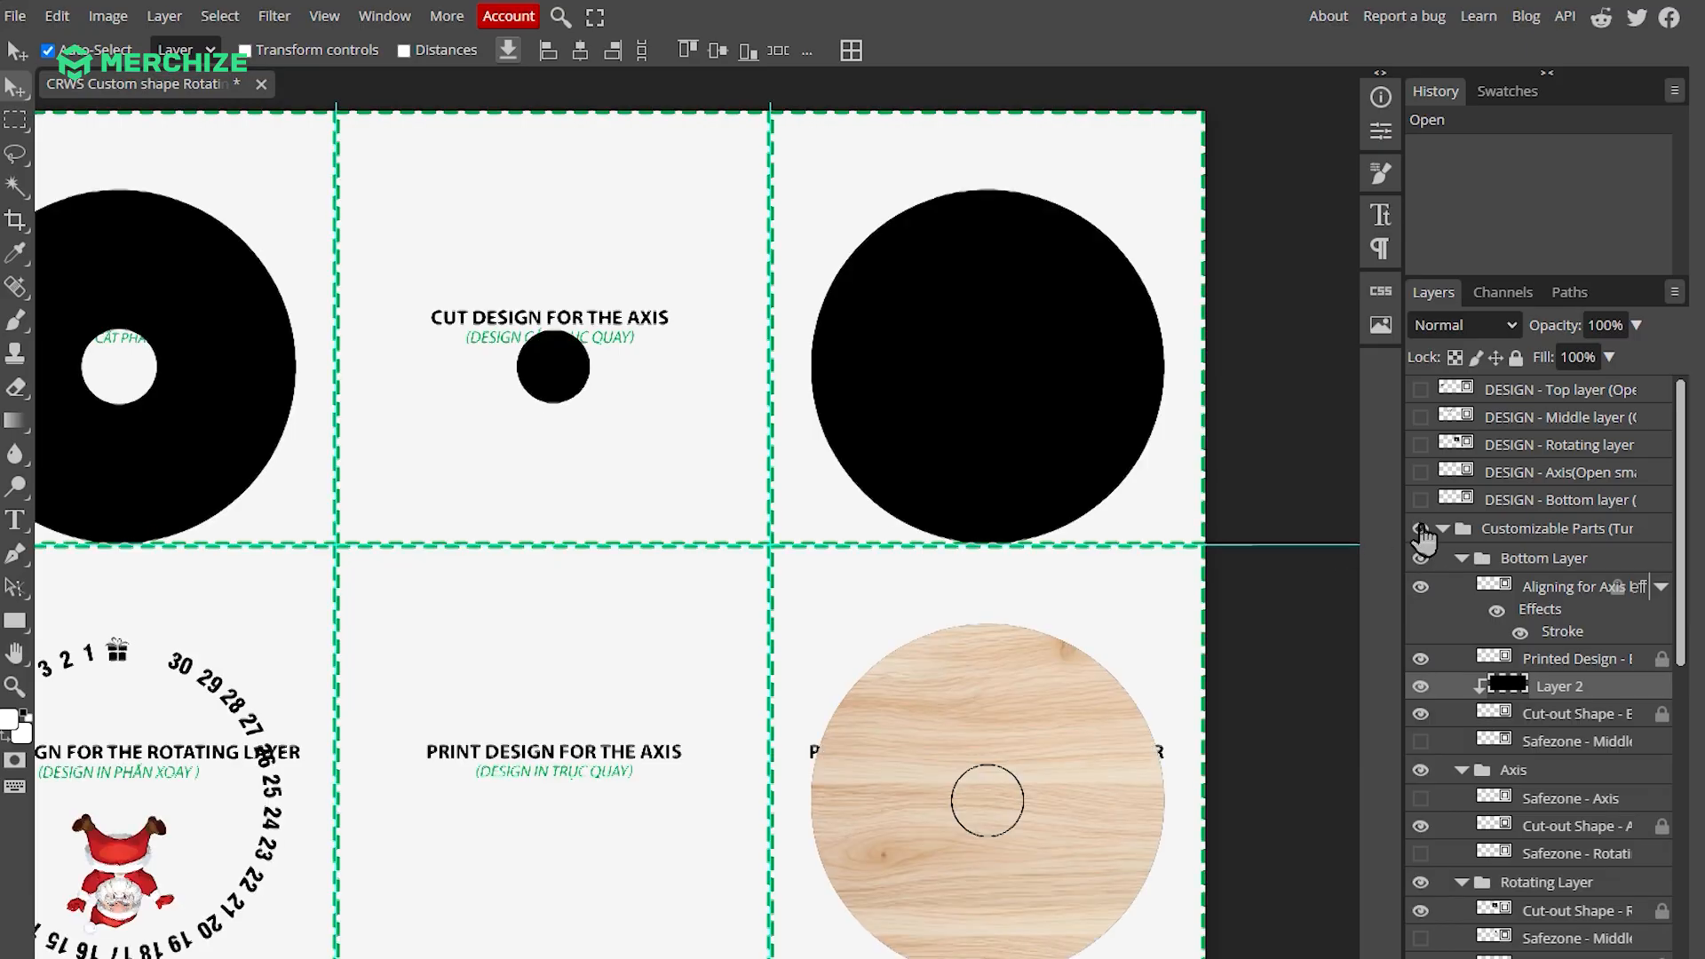
{"action": "scroll", "coordinate": [791, 533], "scroll_direction": "up", "scroll_amount": 10}
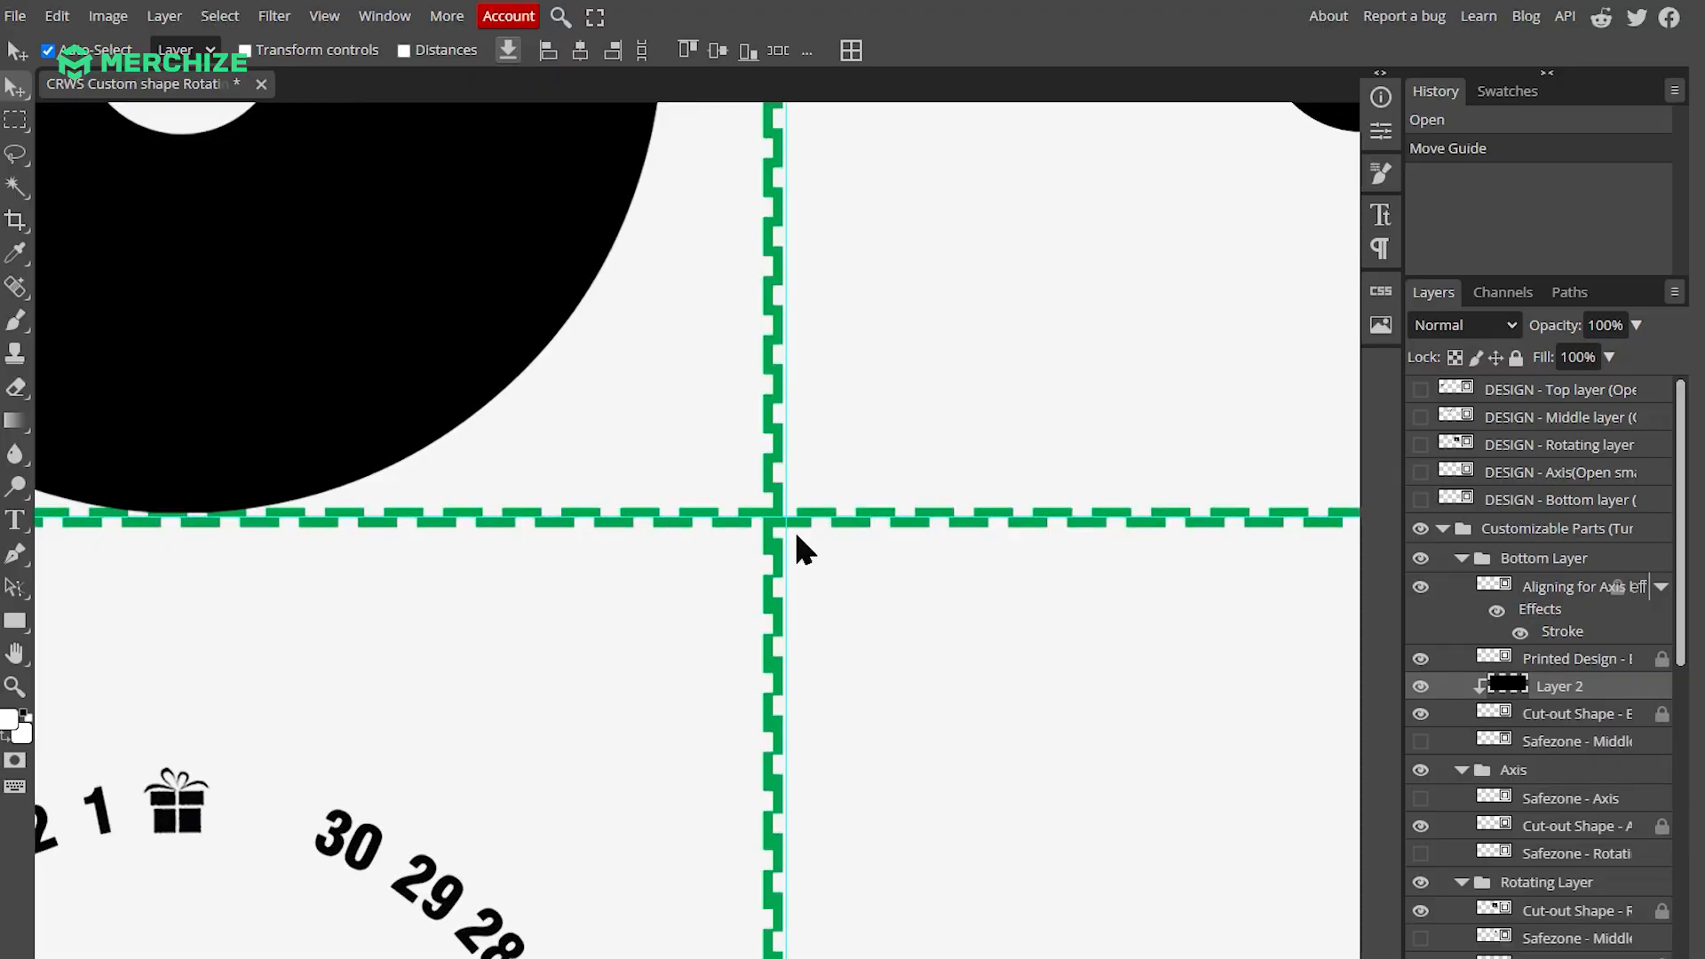
{"action": "scroll", "coordinate": [746, 537], "scroll_direction": "left", "scroll_amount": 3}
{"action": "scroll", "coordinate": [739, 532], "scroll_direction": "left", "scroll_amount": 12}
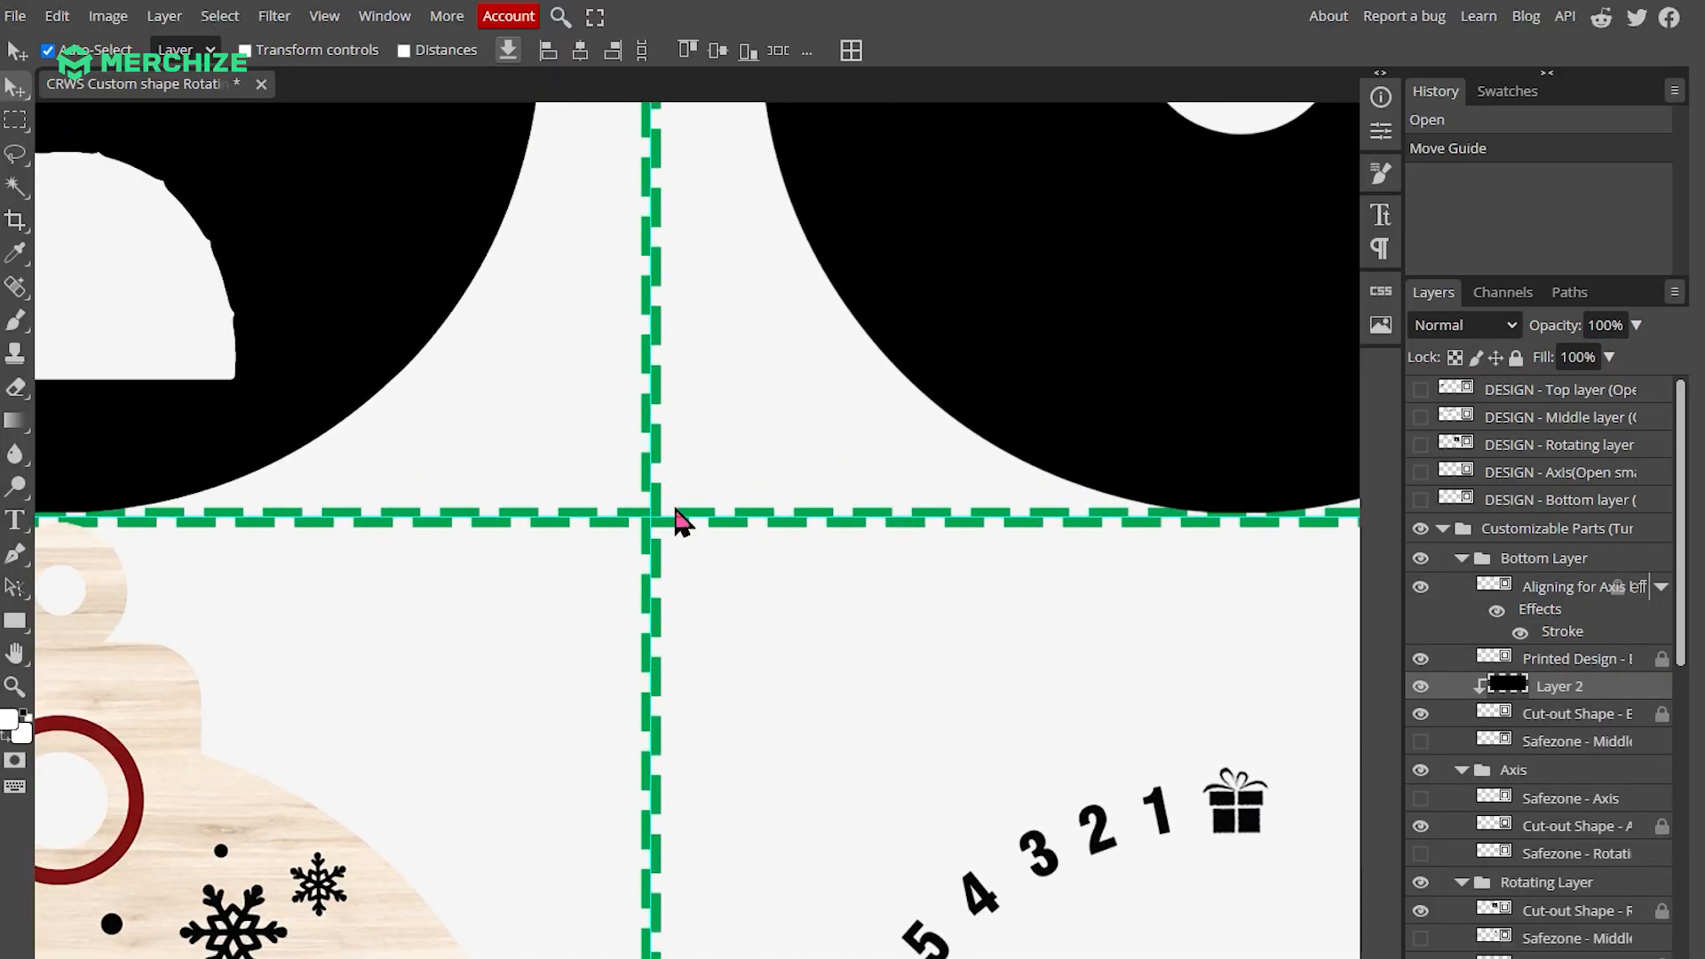
{"action": "scroll", "coordinate": [678, 522], "scroll_direction": "up", "scroll_amount": 15}
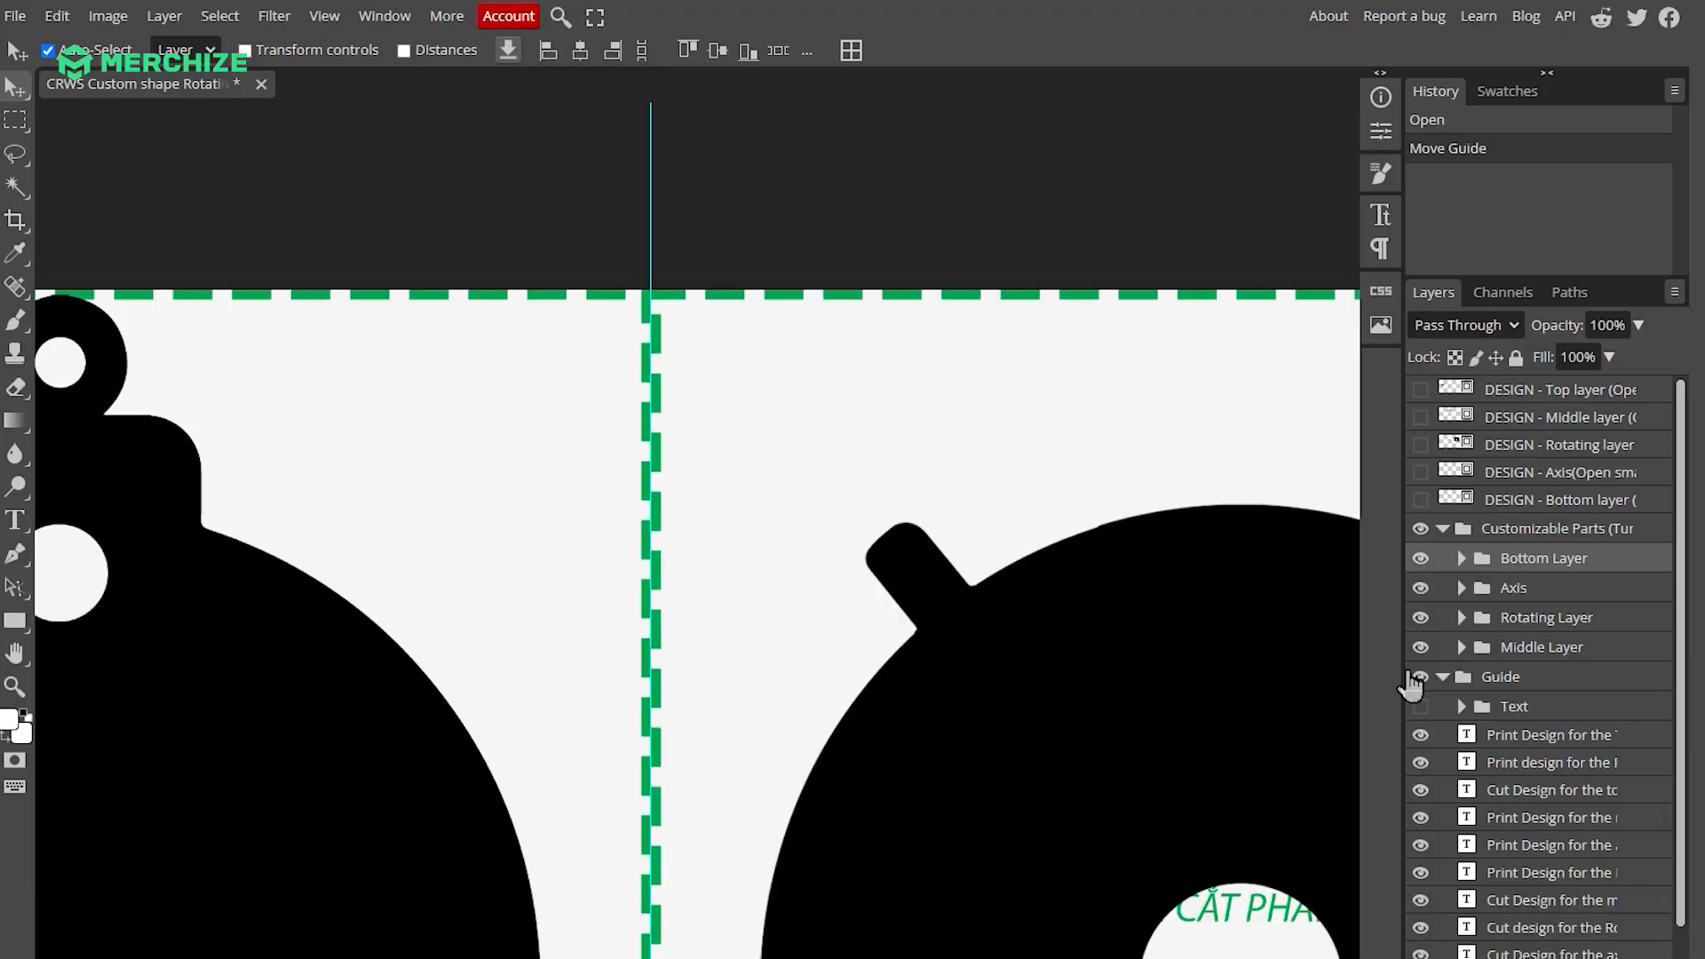
- Toggle the Guide group's visibility to compare the template with and without its panel borders and labels
{"action": "left_click", "coordinate": [1414, 677]}
{"action": "left_click", "coordinate": [1414, 677]}
{"action": "left_click", "coordinate": [1414, 676]}
{"action": "left_click", "coordinate": [1414, 677]}
{"action": "left_click", "coordinate": [1414, 677]}
{"action": "left_click", "coordinate": [1417, 679]}
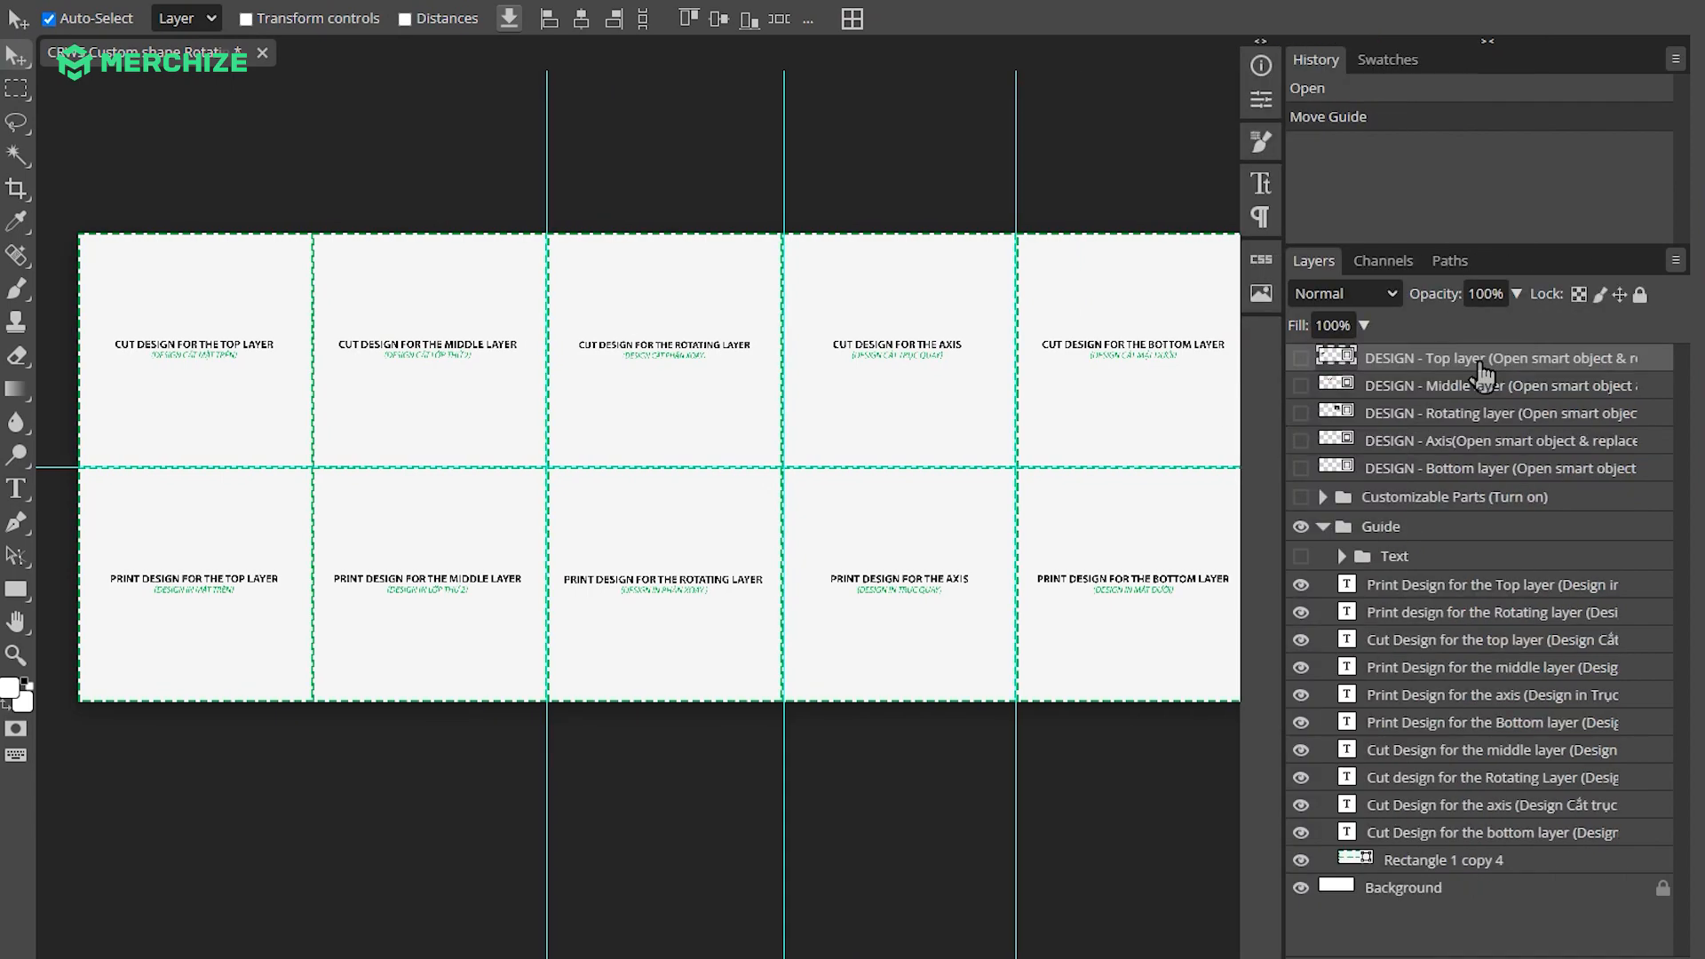
- Open the DESIGN - Top layer smart object, hide the fireplace artwork, and show the safe-area background
{"action": "double_click", "coordinate": [1339, 358]}
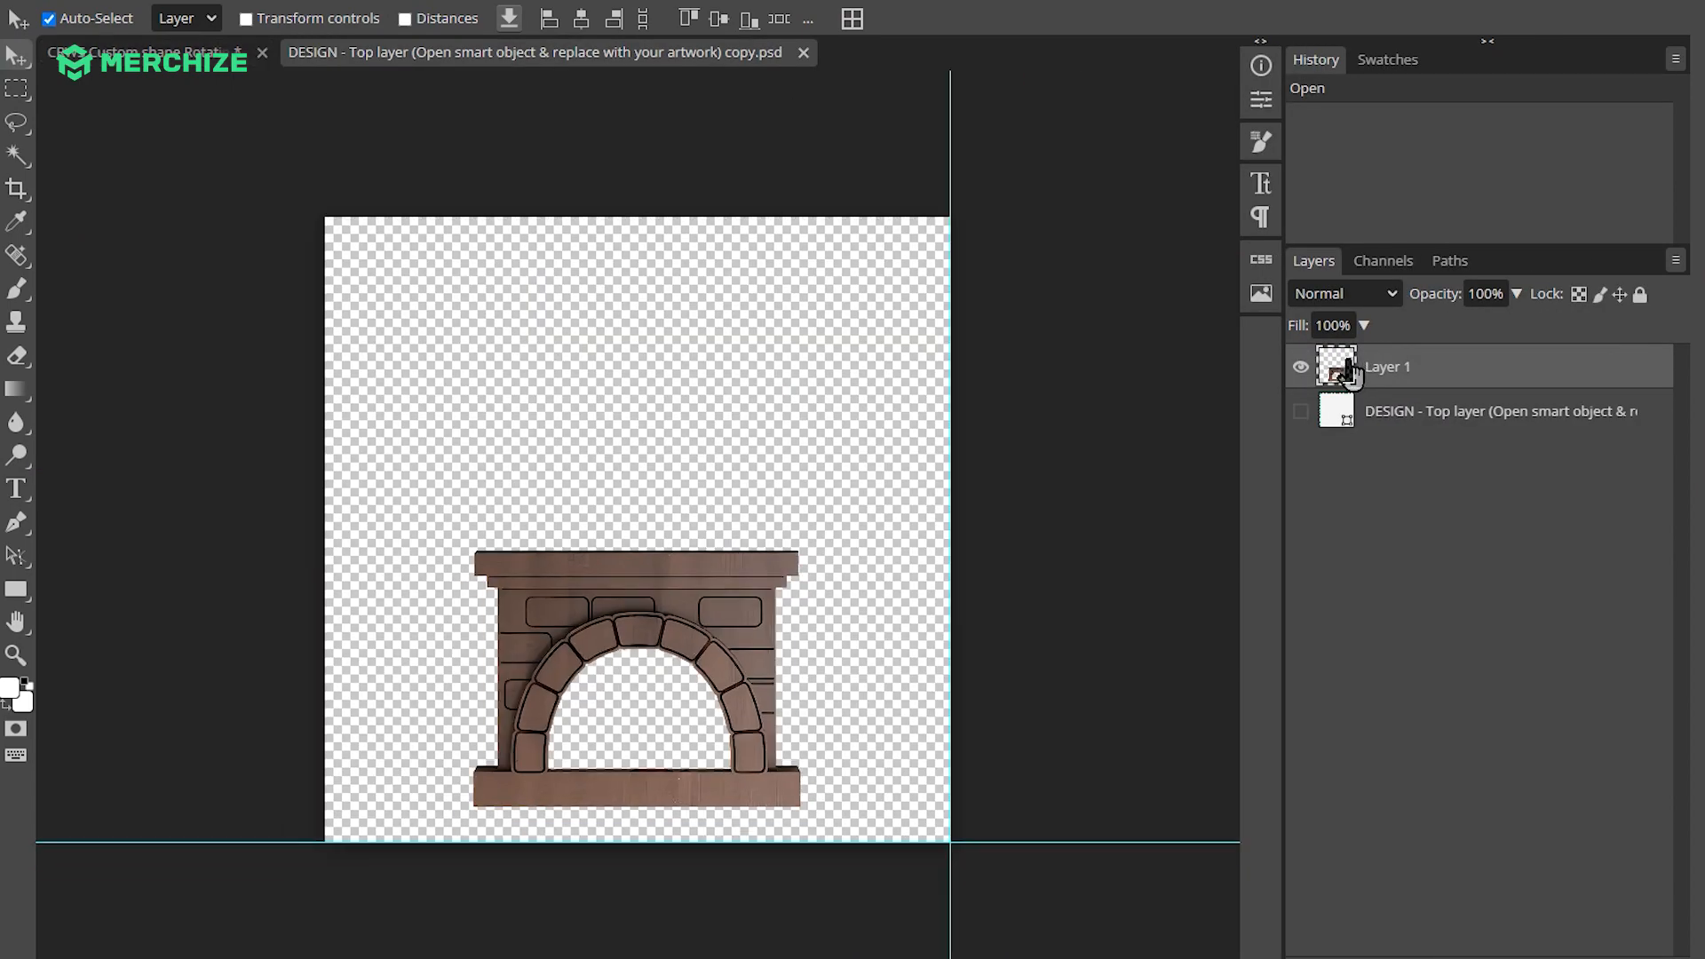
{"action": "left_click", "coordinate": [1300, 367]}
{"action": "left_click", "coordinate": [1300, 411]}
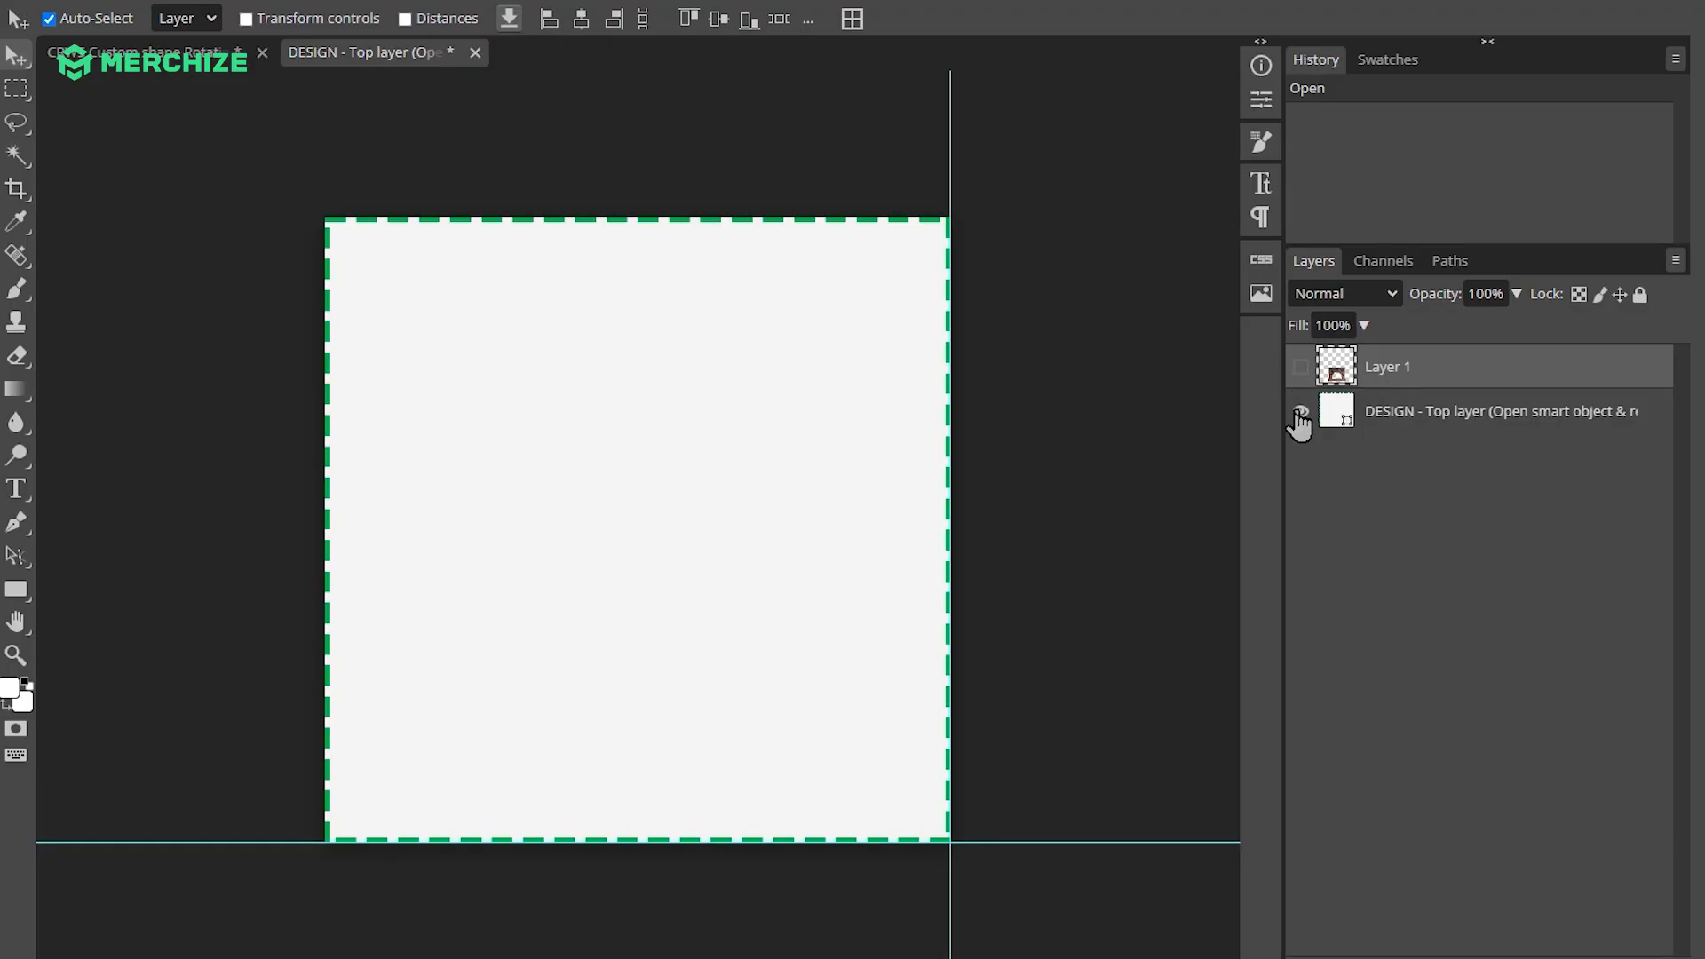
- Place artwork 1, the flowers with the MOM lettering, on the top layer canvas at its fitted size
{"action": "key", "text": "alt+Tab"}
{"action": "left_click_drag", "start_coordinate": [1211, 50], "coordinate": [695, 448]}
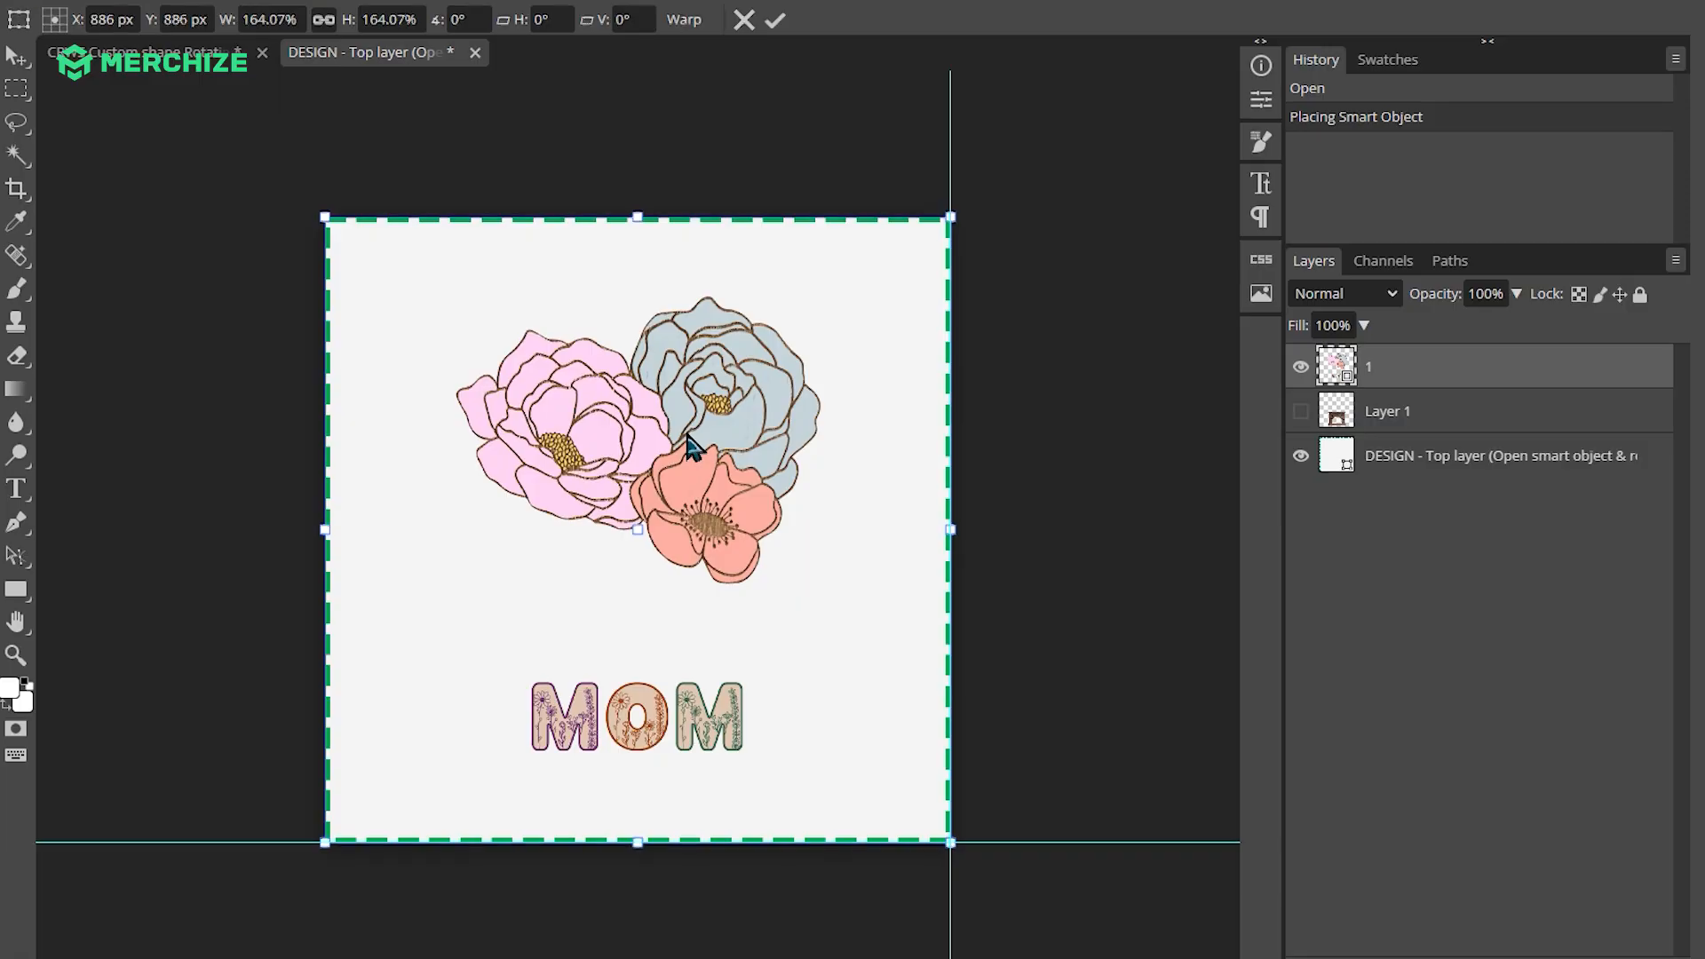
{"action": "key", "text": "Return"}
- Hide the safe-area background, then save and close the top layer smart object
{"action": "left_click", "coordinate": [1300, 455]}
{"action": "left_click", "coordinate": [1300, 455]}
{"action": "left_click", "coordinate": [1300, 455]}
{"action": "left_click", "coordinate": [1300, 456]}
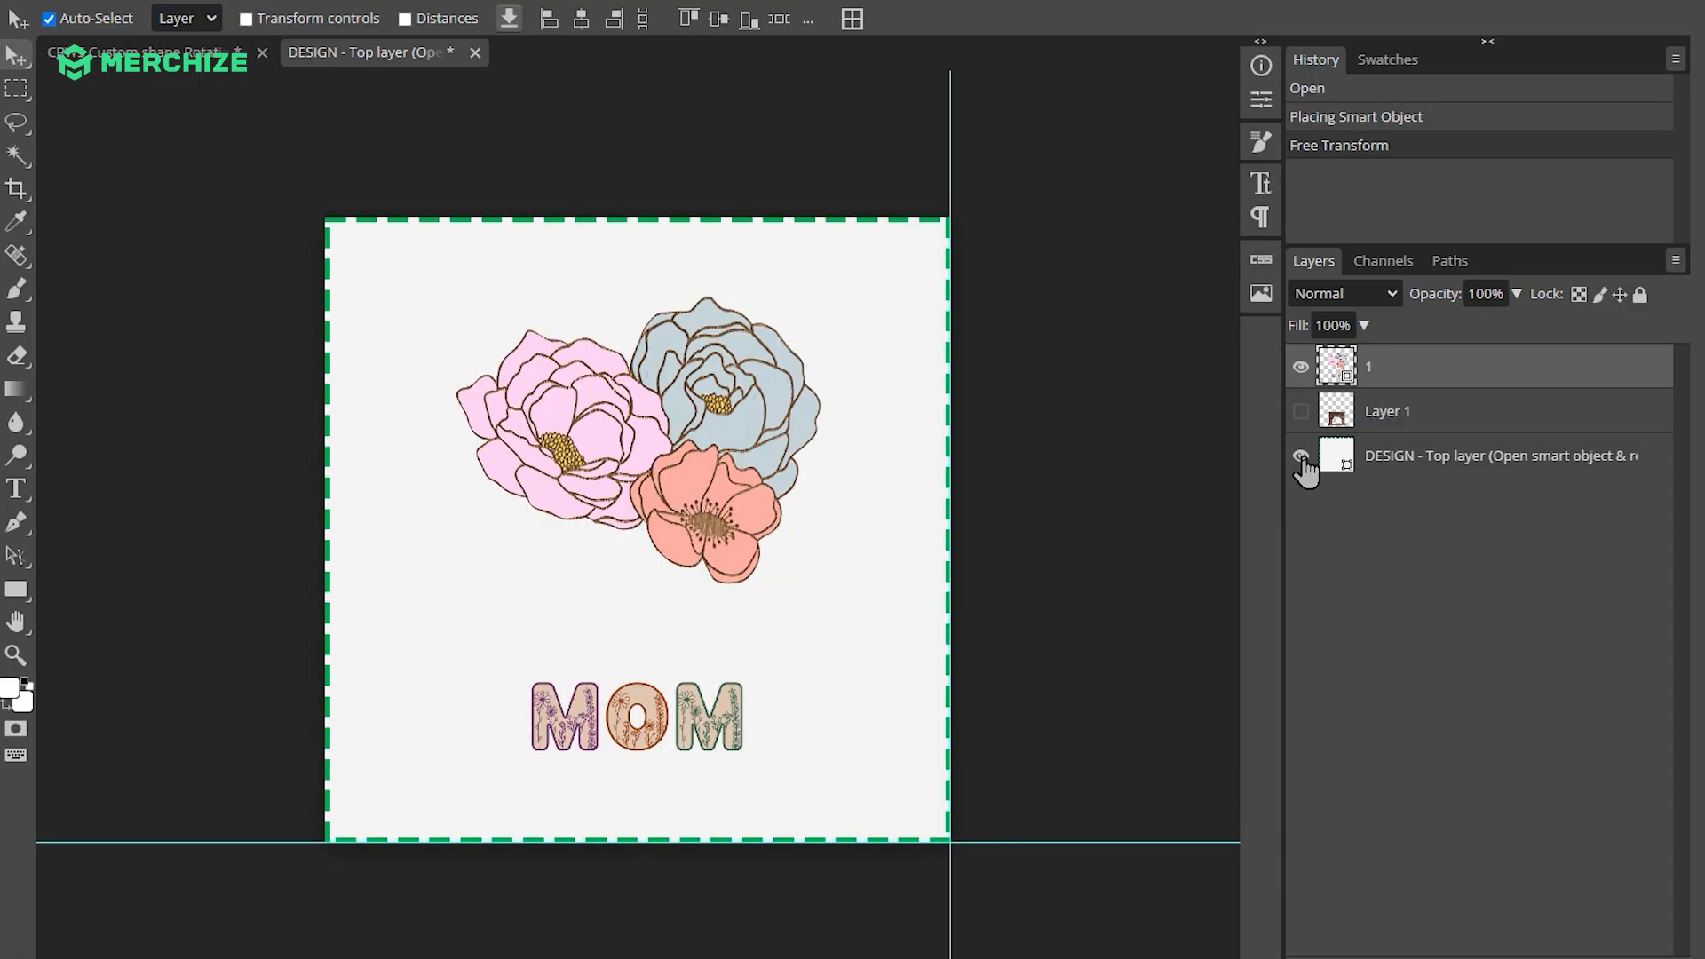
{"action": "left_click", "coordinate": [1300, 456]}
{"action": "key", "text": "ctrl+s"}
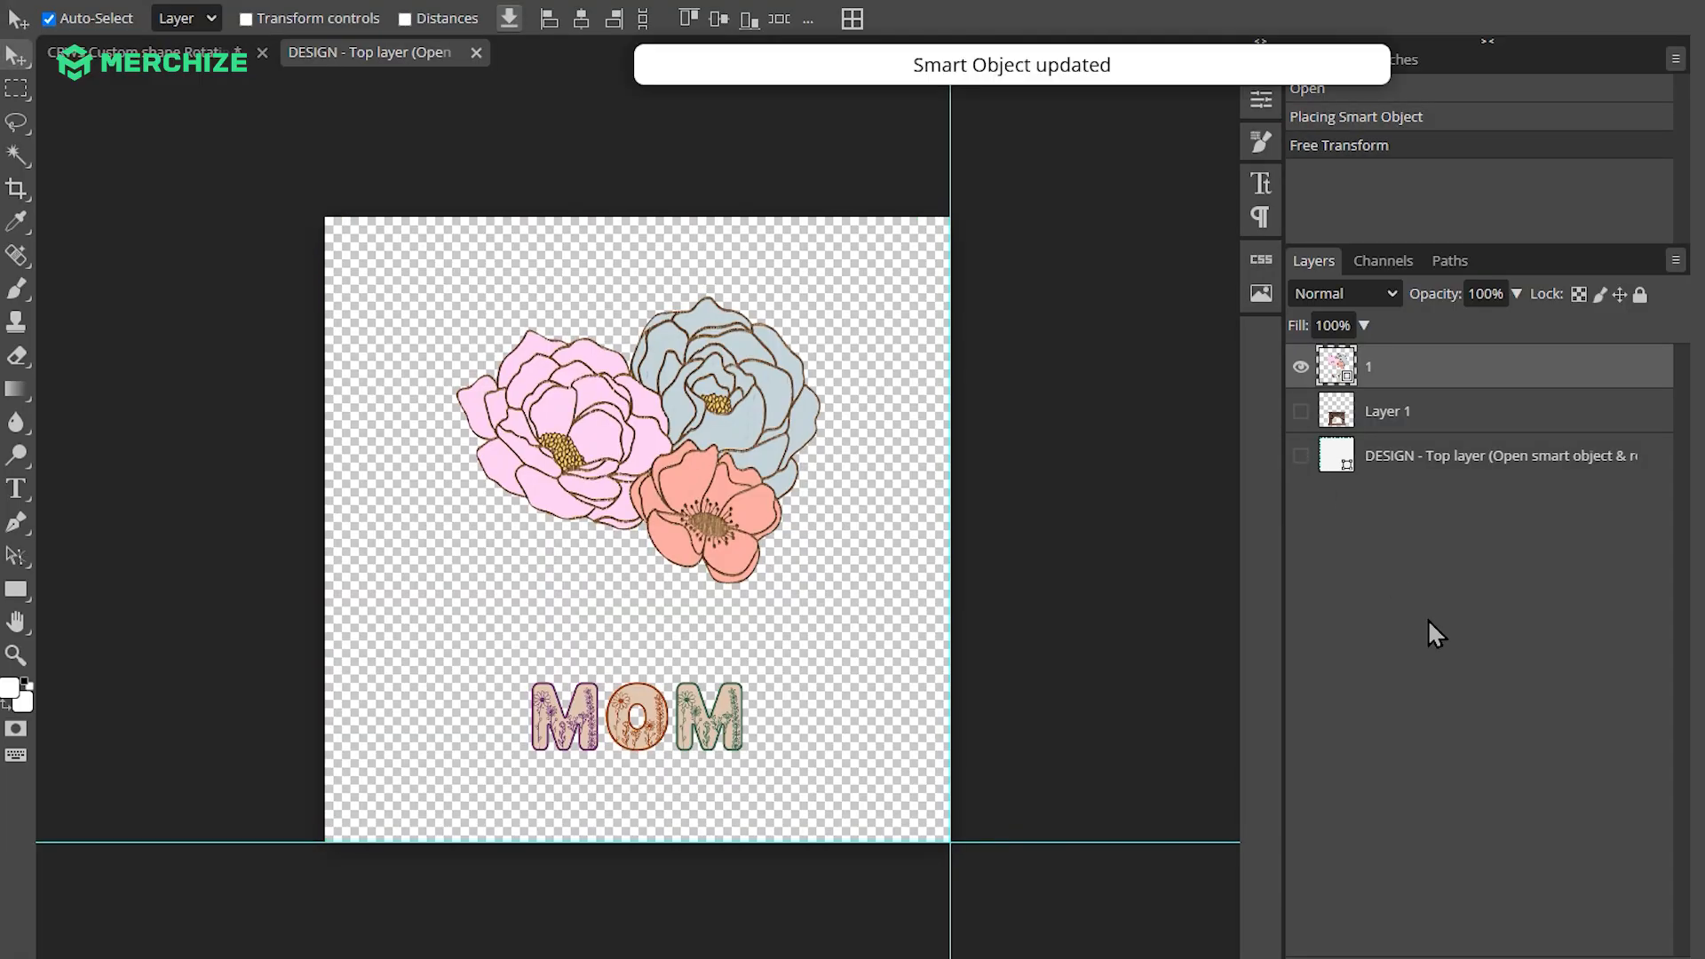
{"action": "left_click", "coordinate": [476, 53]}
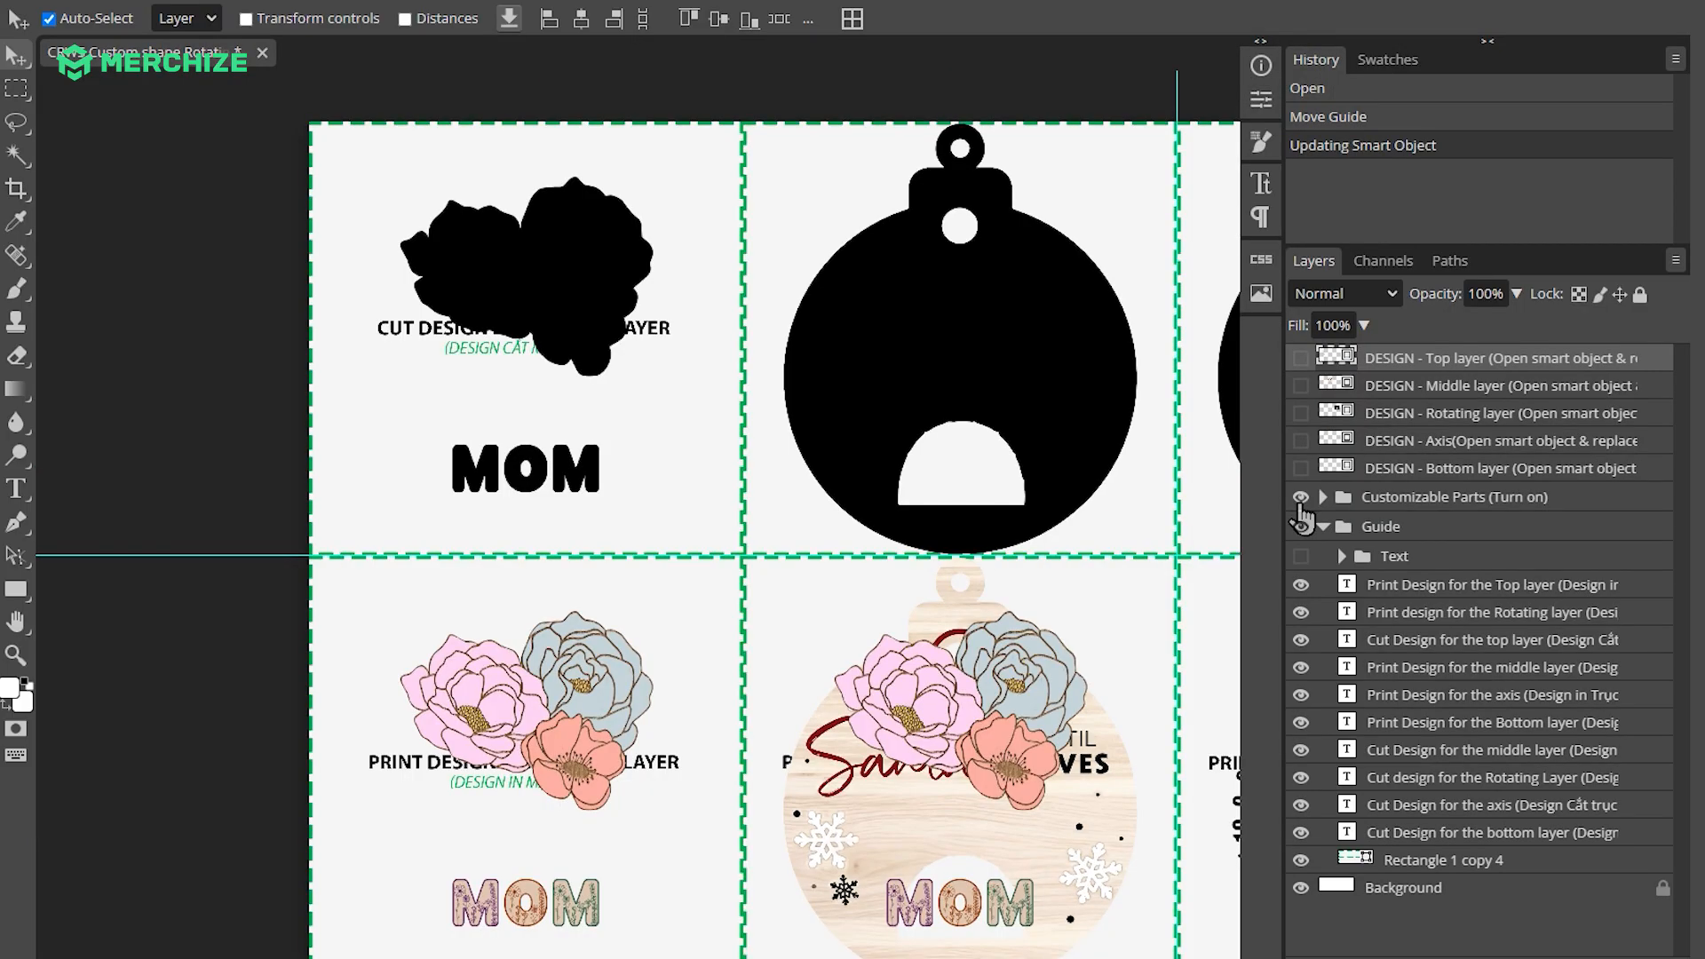
- Expand Customizable Parts, hide Printed Design - Middle Layer, and check the flower artwork on the top and middle panels
{"action": "left_click", "coordinate": [1323, 498]}
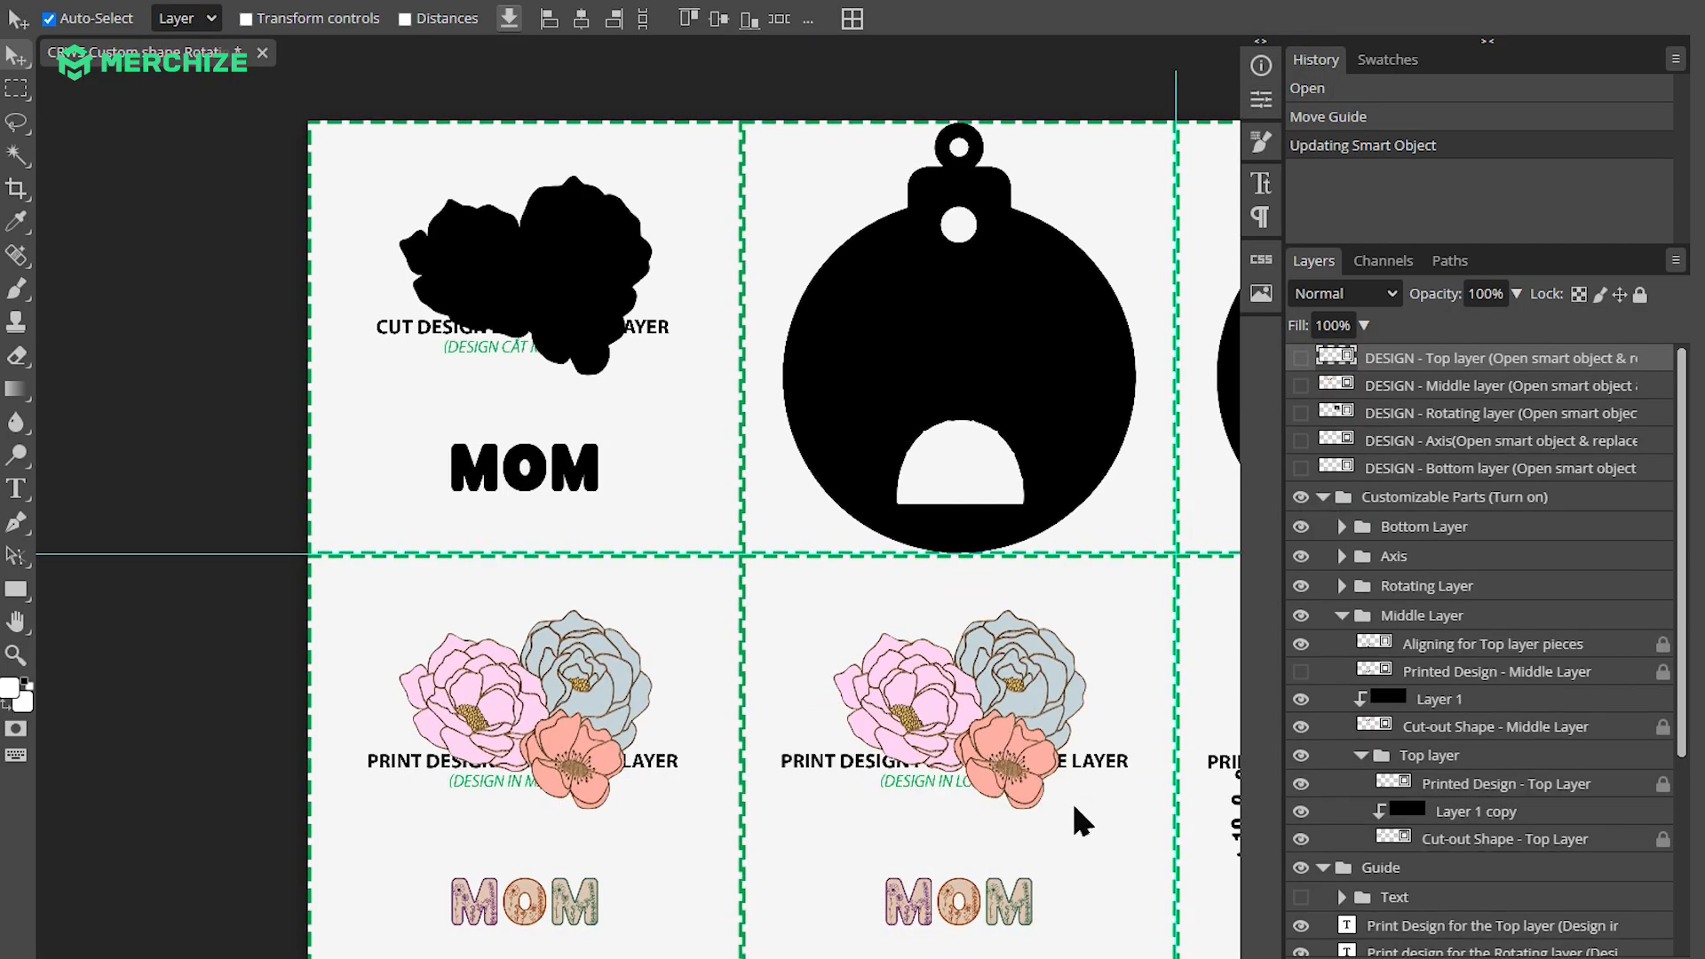
{"action": "left_click", "coordinate": [1074, 809]}
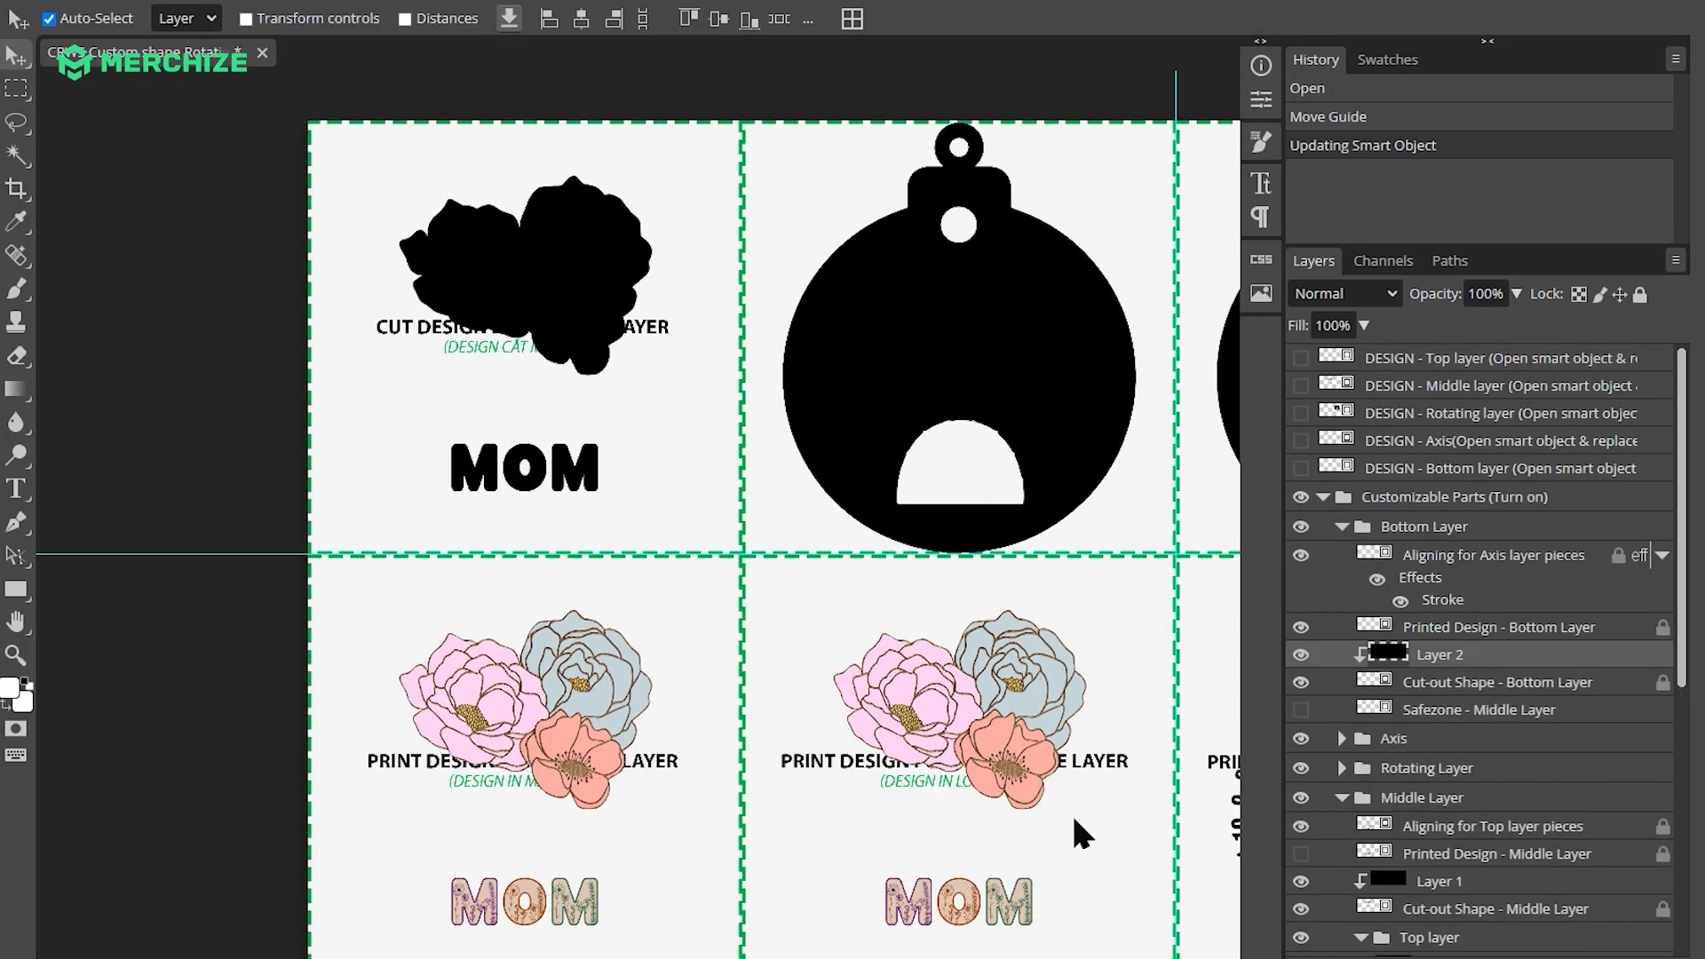
{"action": "scroll", "coordinate": [1074, 811], "scroll_direction": "up", "scroll_amount": 3}
{"action": "scroll", "coordinate": [1072, 806], "scroll_direction": "down", "scroll_amount": 2}
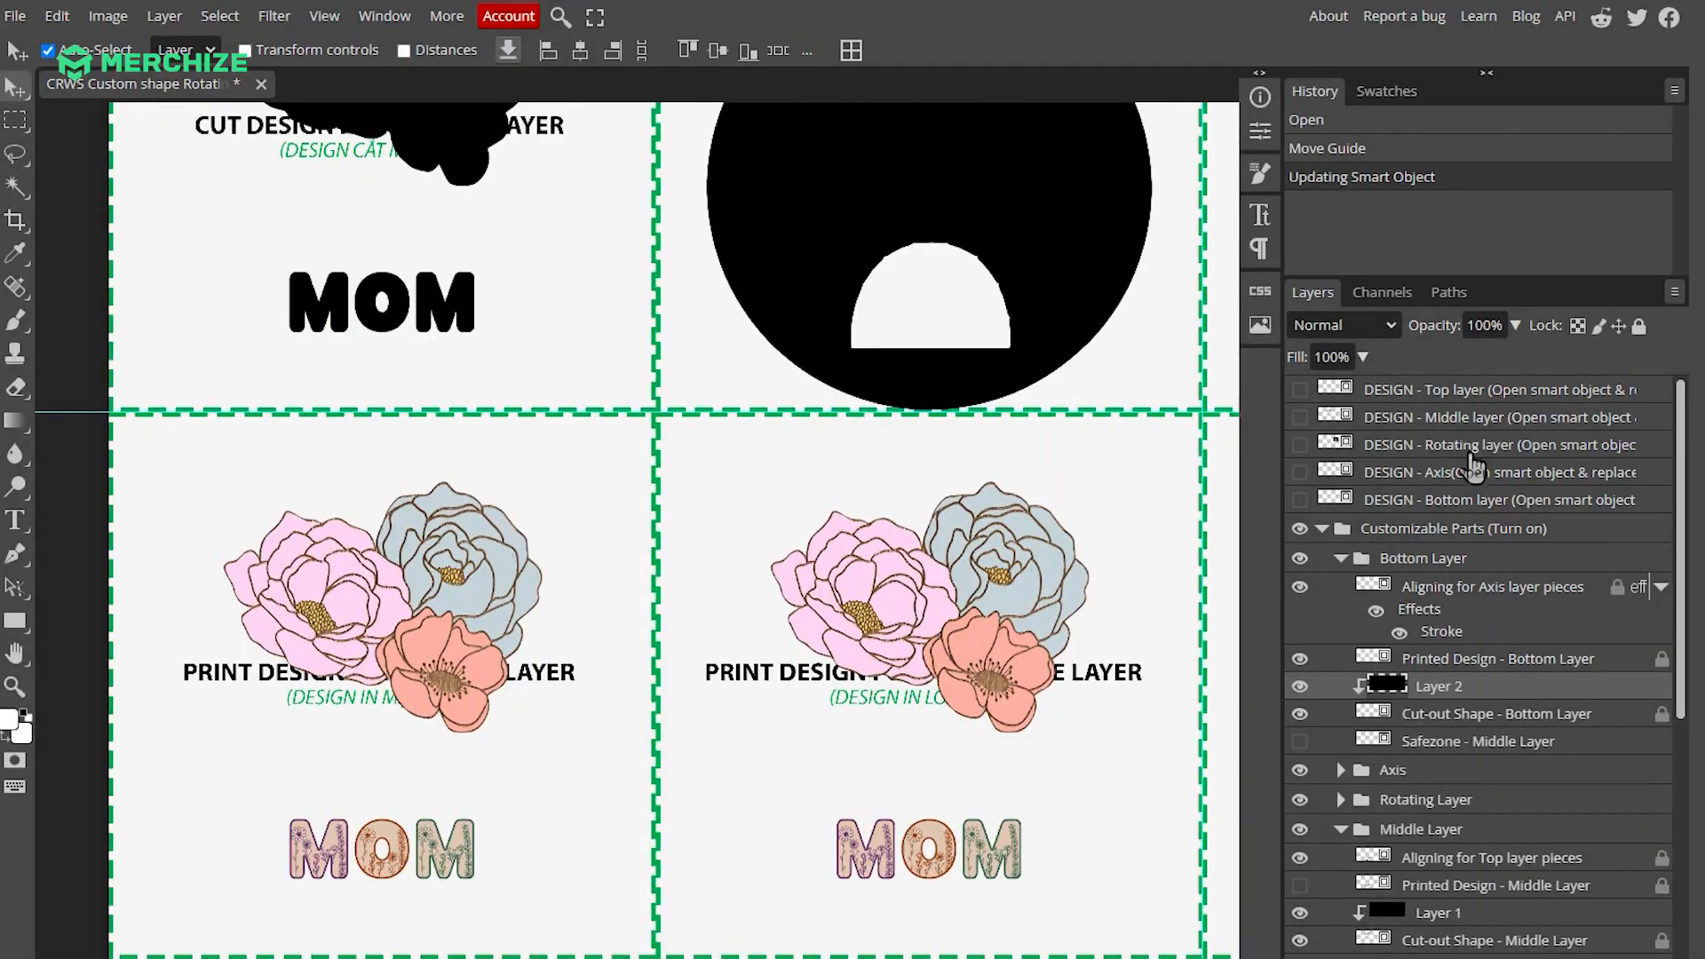
- Open the DESIGN - Middle layer smart object, swap its Design layer for the safe-area background, and place artwork 2
{"action": "left_click", "coordinate": [1470, 430]}
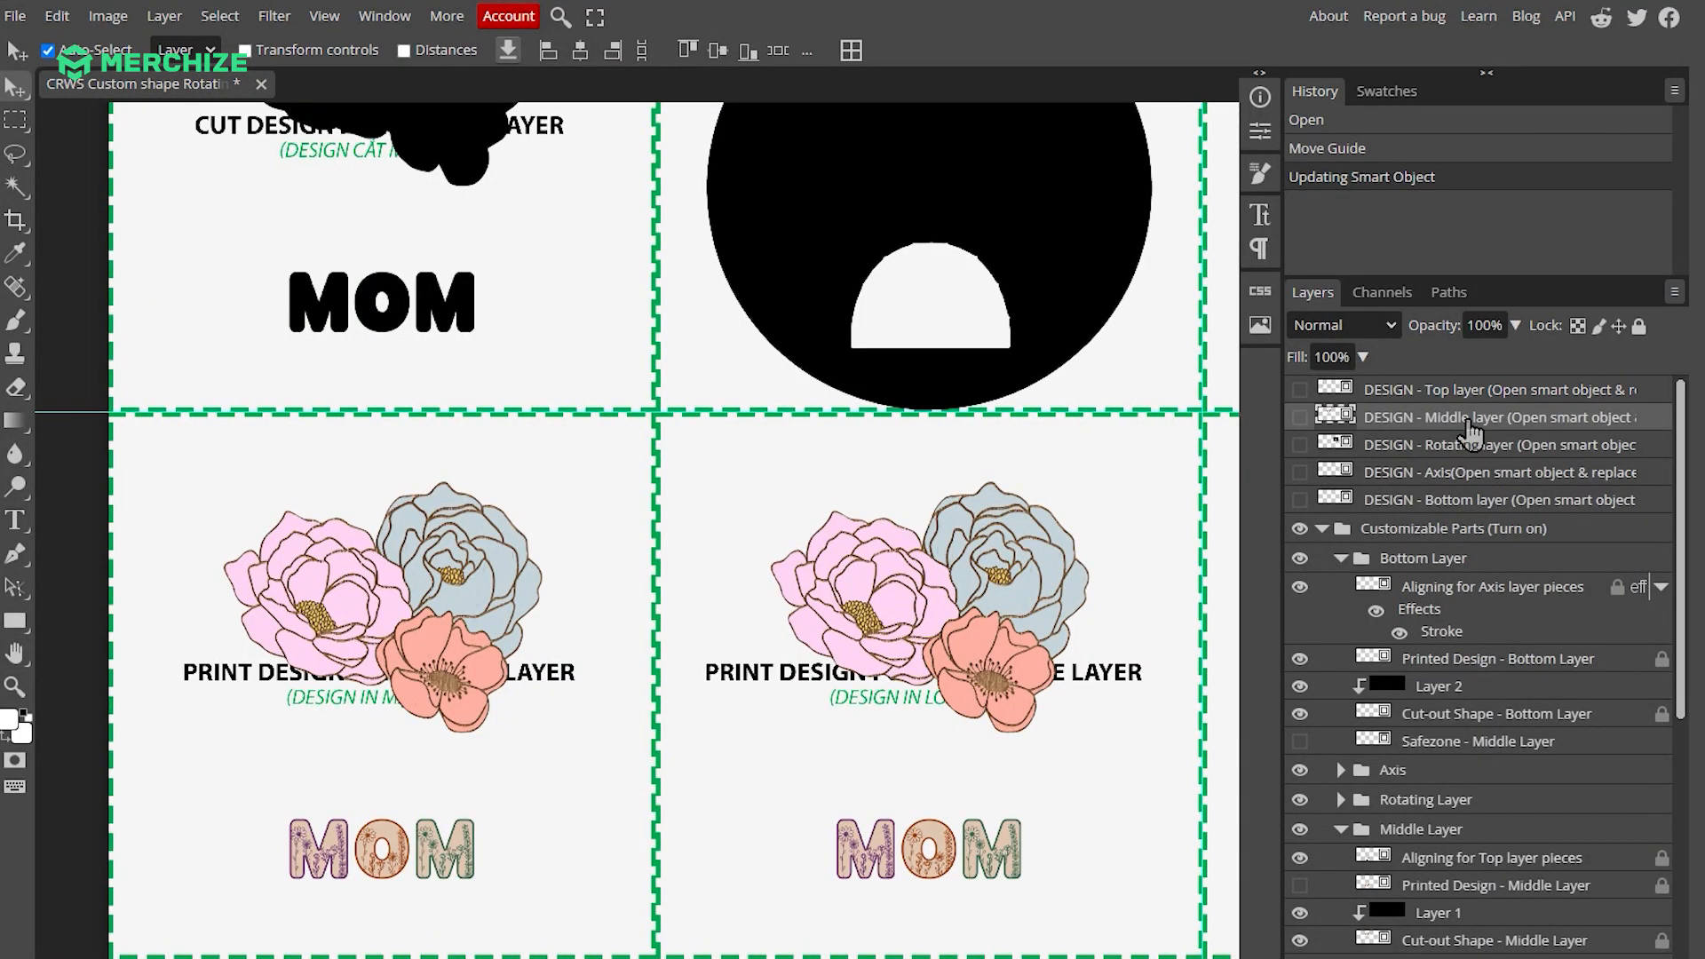
{"action": "double_click", "coordinate": [1348, 423]}
{"action": "left_click", "coordinate": [1299, 398]}
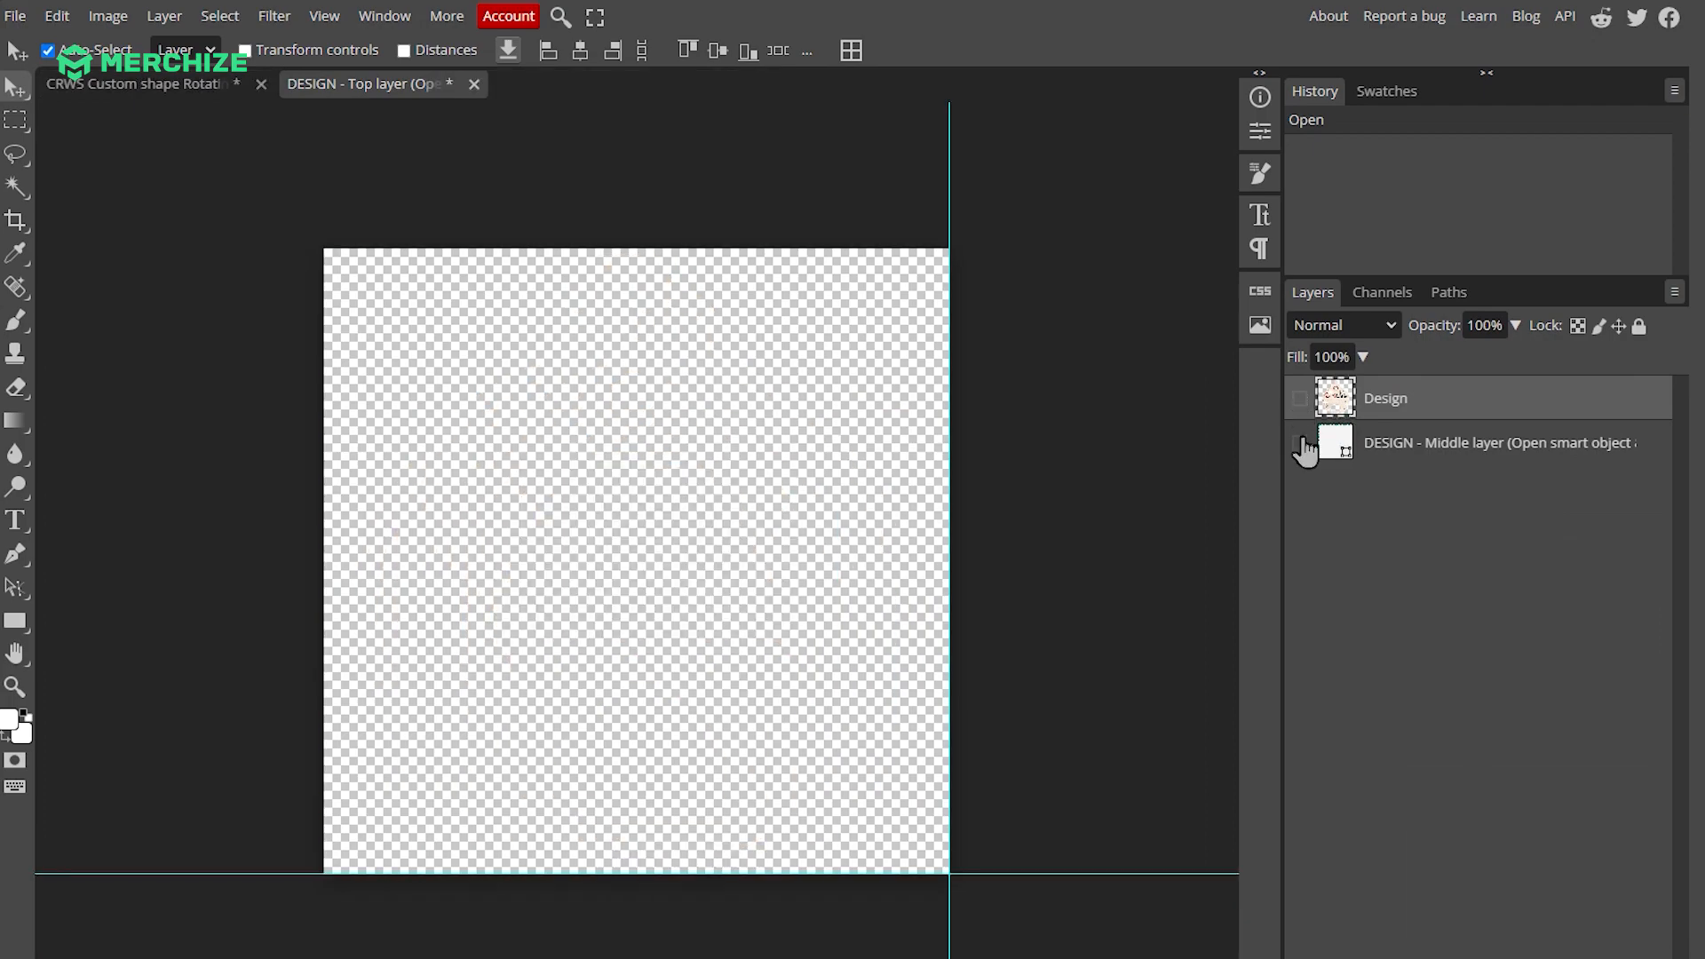
{"action": "left_click", "coordinate": [1299, 443]}
{"action": "left_click_drag", "start_coordinate": [1155, 355], "coordinate": [777, 484]}
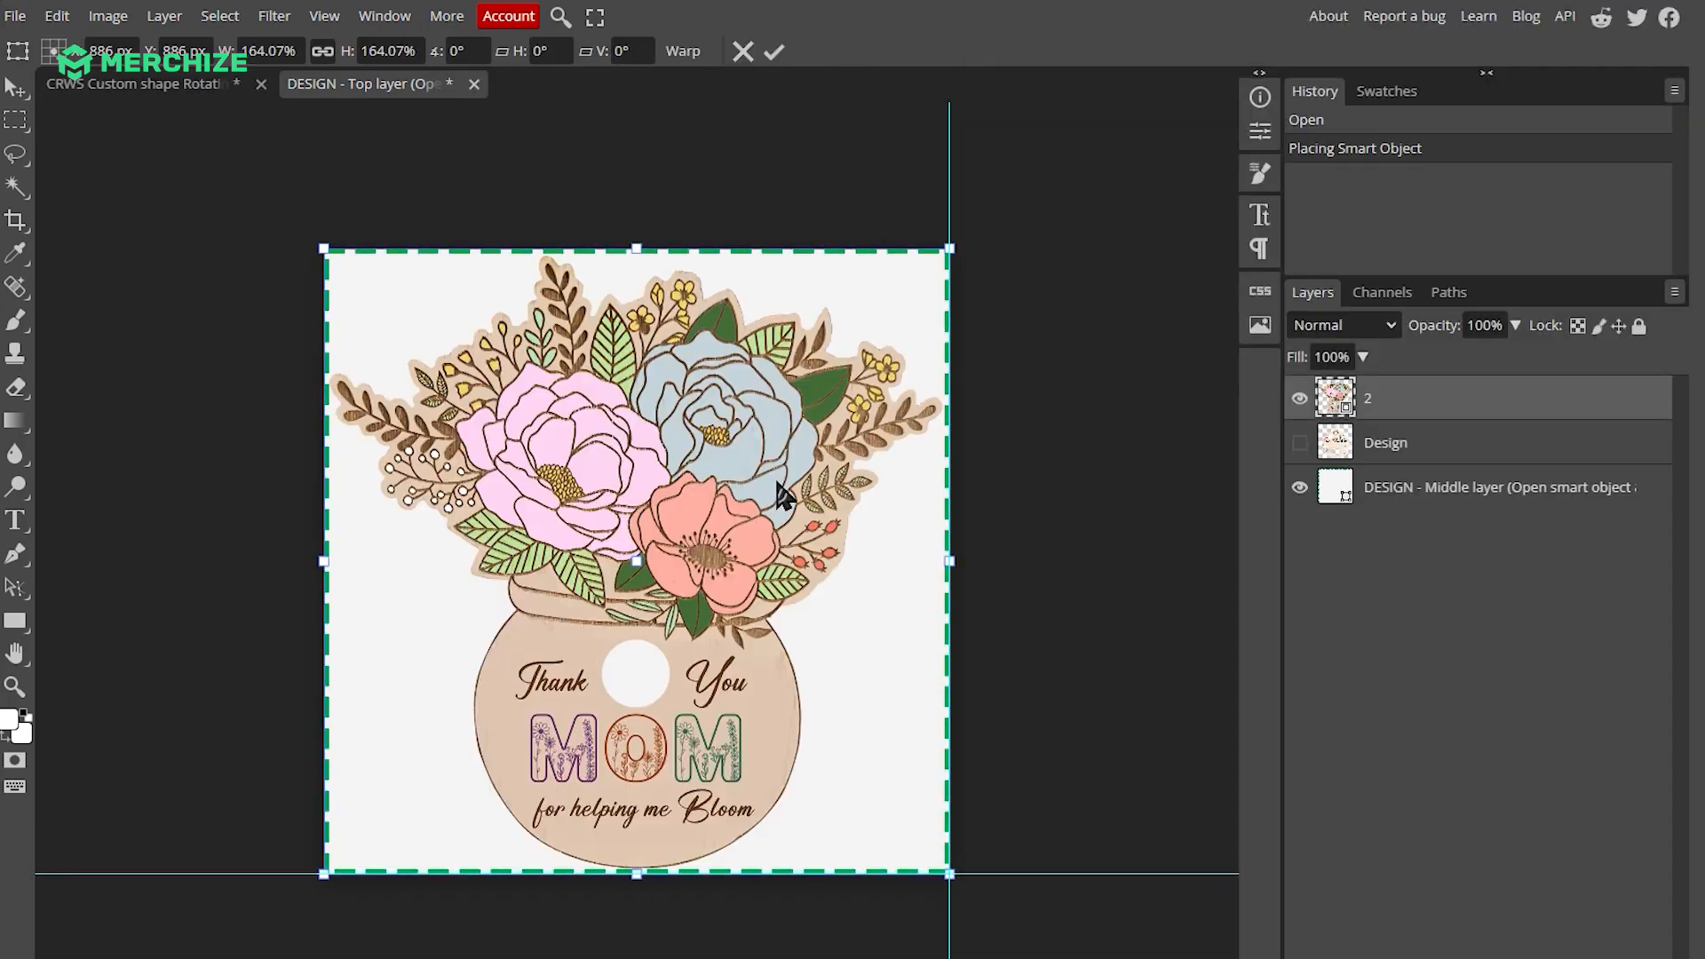
- Hide the safe-area background, inspect the round hole above MOM, and save the middle layer smart object
{"action": "left_click", "coordinate": [1299, 488]}
{"action": "left_click", "coordinate": [629, 719]}
{"action": "scroll", "coordinate": [629, 719], "scroll_direction": "up", "scroll_amount": 8}
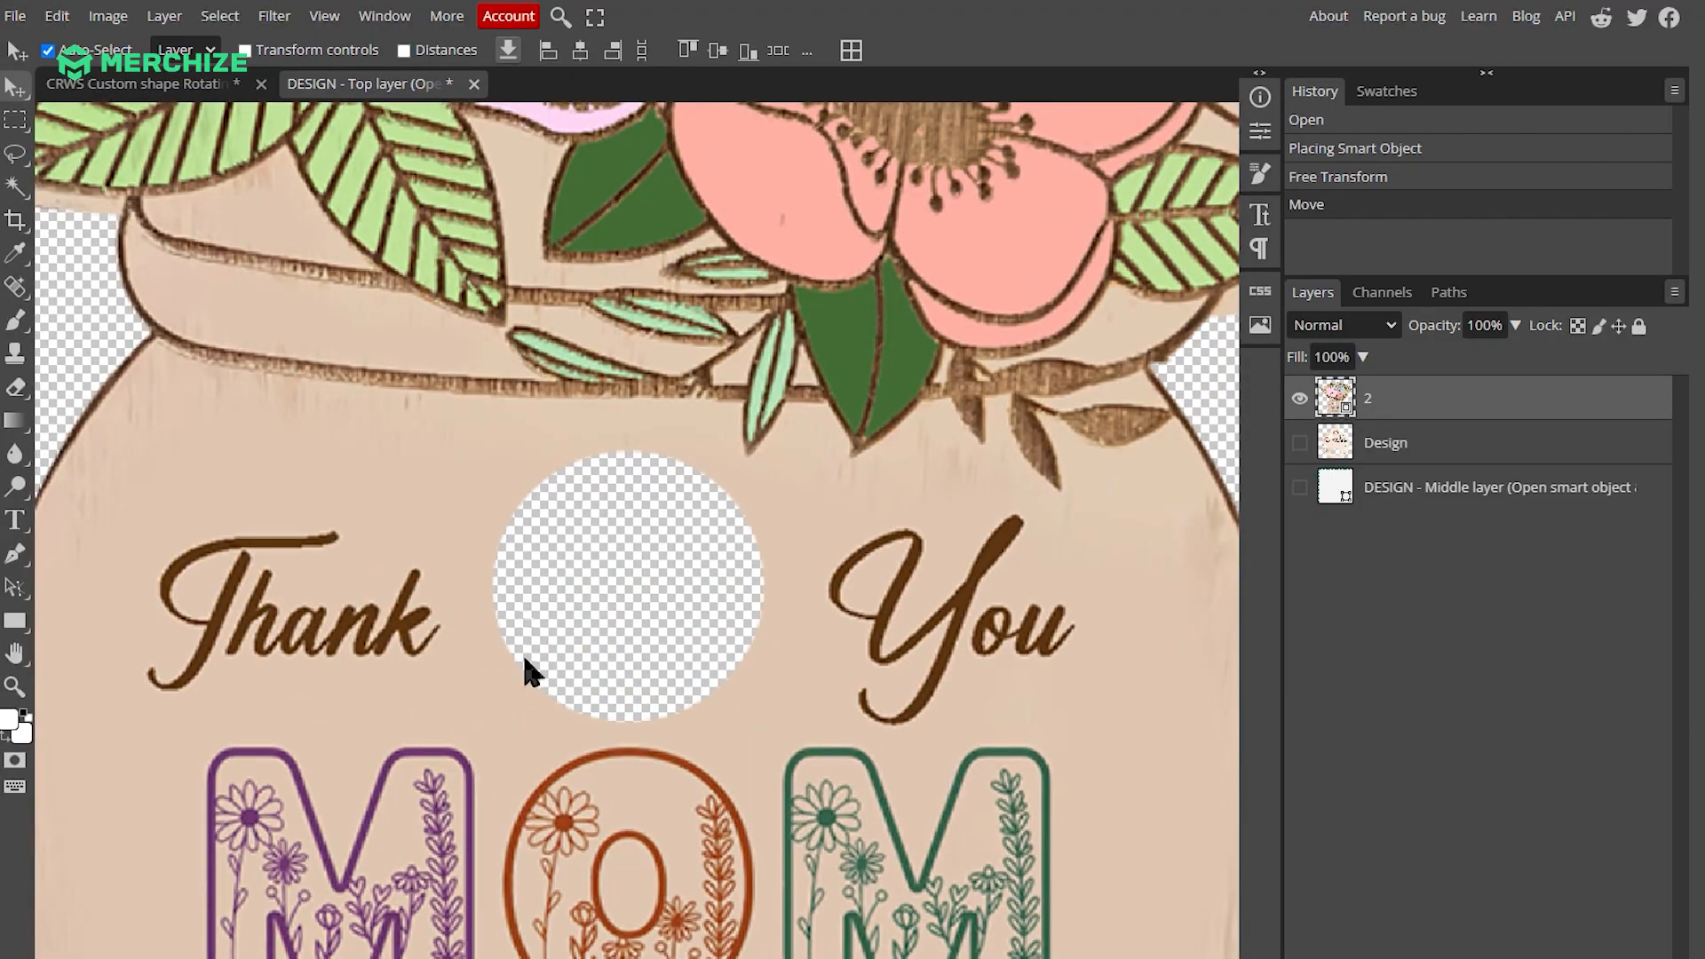
{"action": "scroll", "coordinate": [990, 565], "scroll_direction": "down", "scroll_amount": 8}
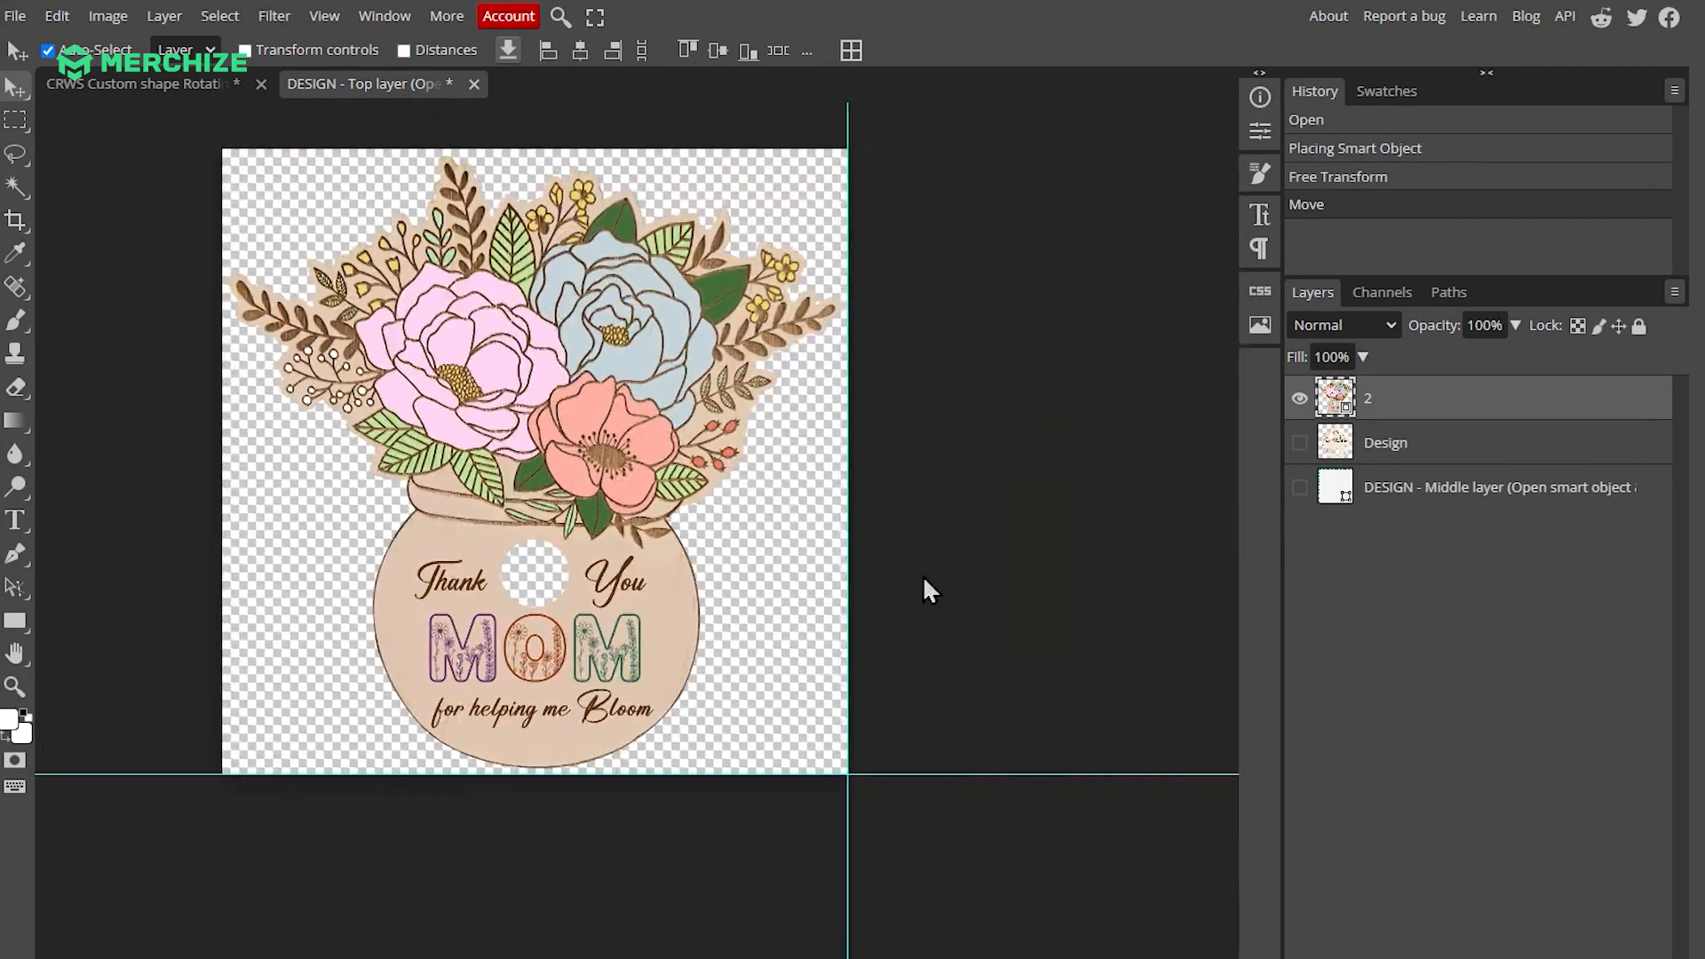
{"action": "left_click", "coordinate": [1299, 488]}
{"action": "left_click", "coordinate": [1299, 487]}
{"action": "key", "text": "ctrl+s"}
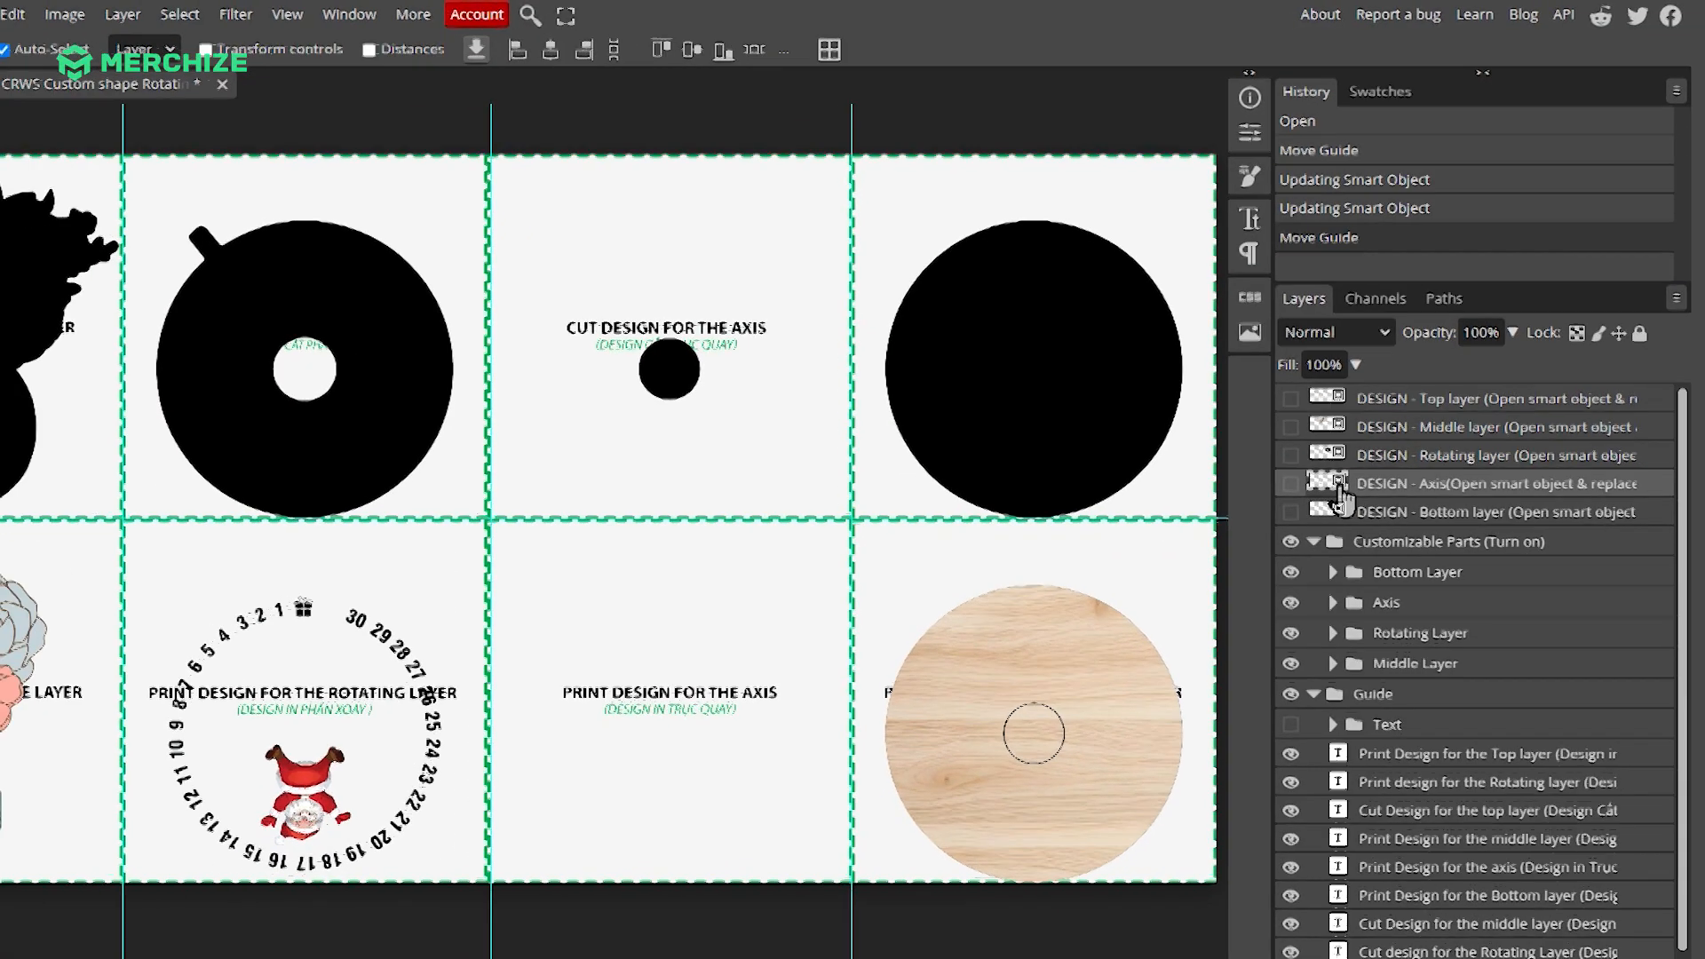
- Open the DESIGN - Axis smart object and position the placed DES black circle centred in the lower part of the safe area
{"action": "double_click", "coordinate": [1318, 516]}
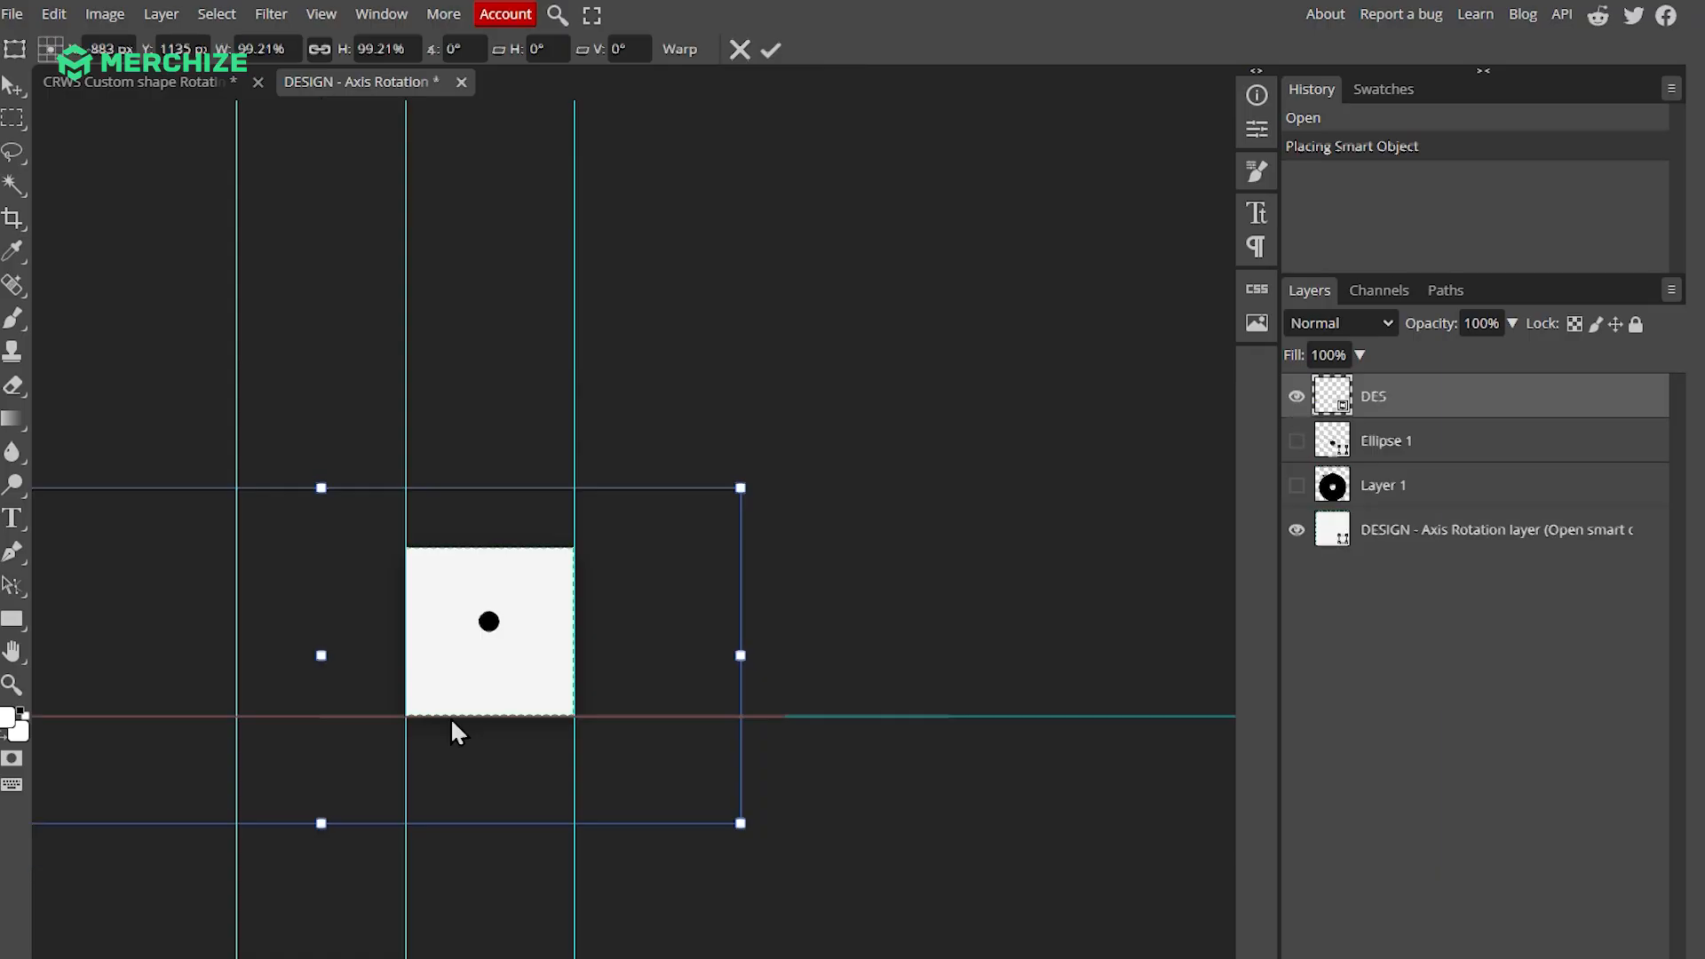
{"action": "left_click_drag", "start_coordinate": [450, 718], "coordinate": [456, 772]}
{"action": "scroll", "coordinate": [455, 772], "scroll_direction": "up", "scroll_amount": 2}
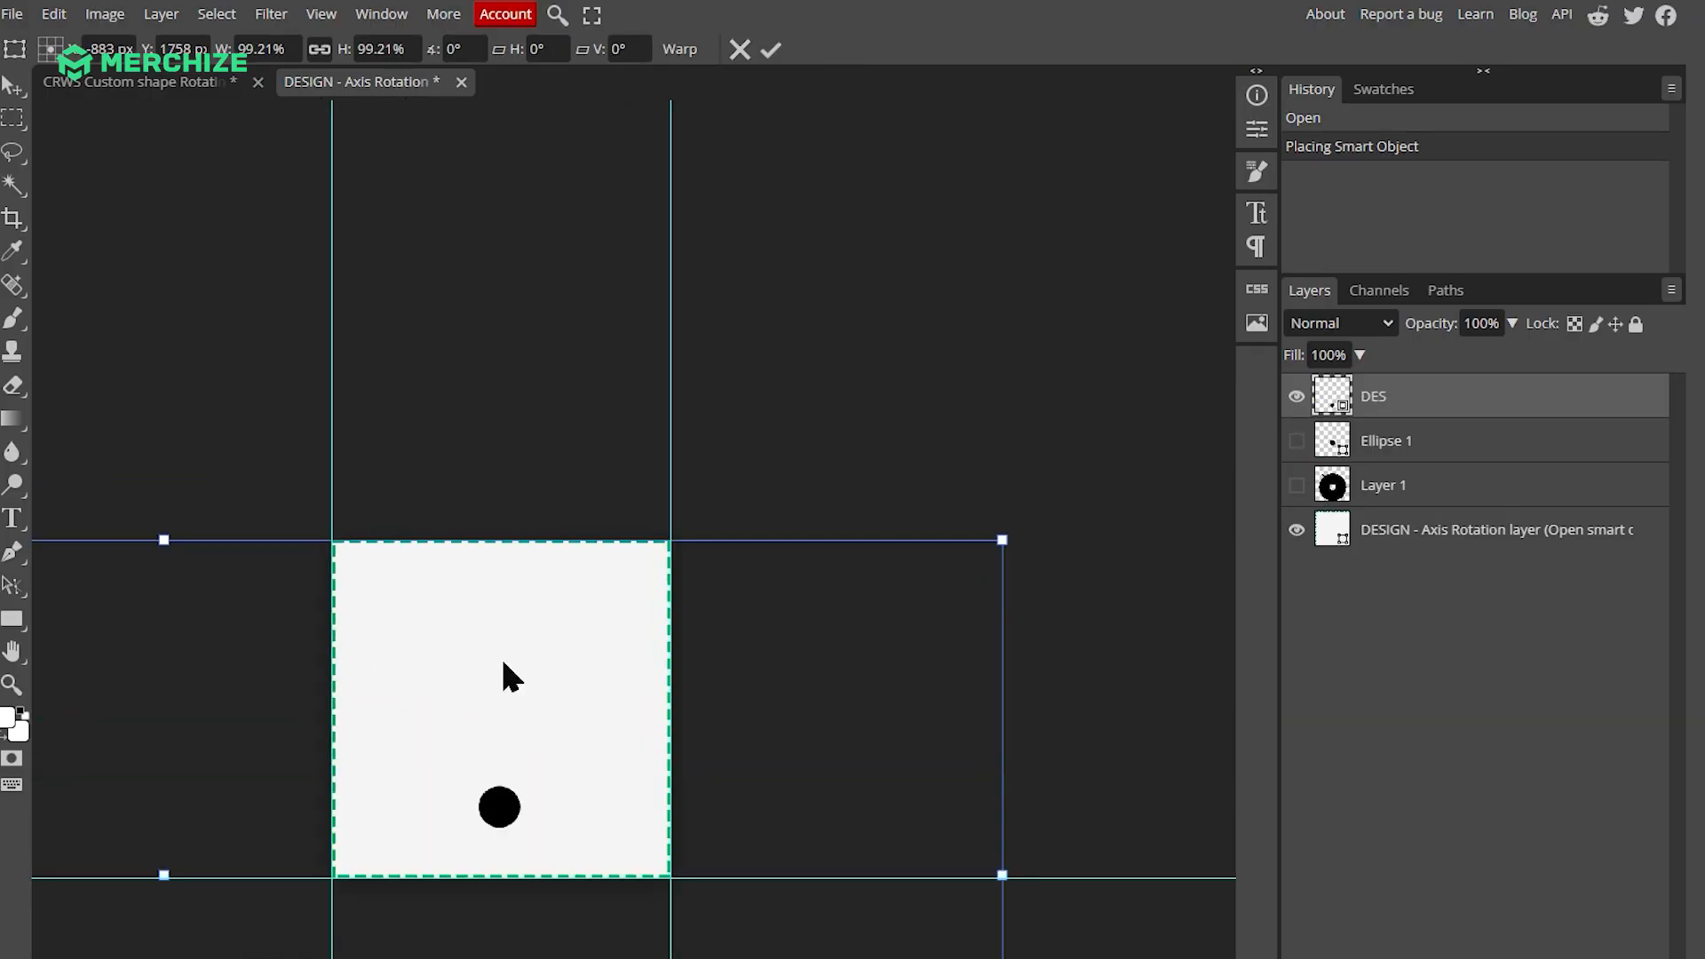
{"action": "left_click_drag", "start_coordinate": [503, 663], "coordinate": [507, 663]}
{"action": "key", "text": "Return"}
{"action": "left_click", "coordinate": [904, 363]}
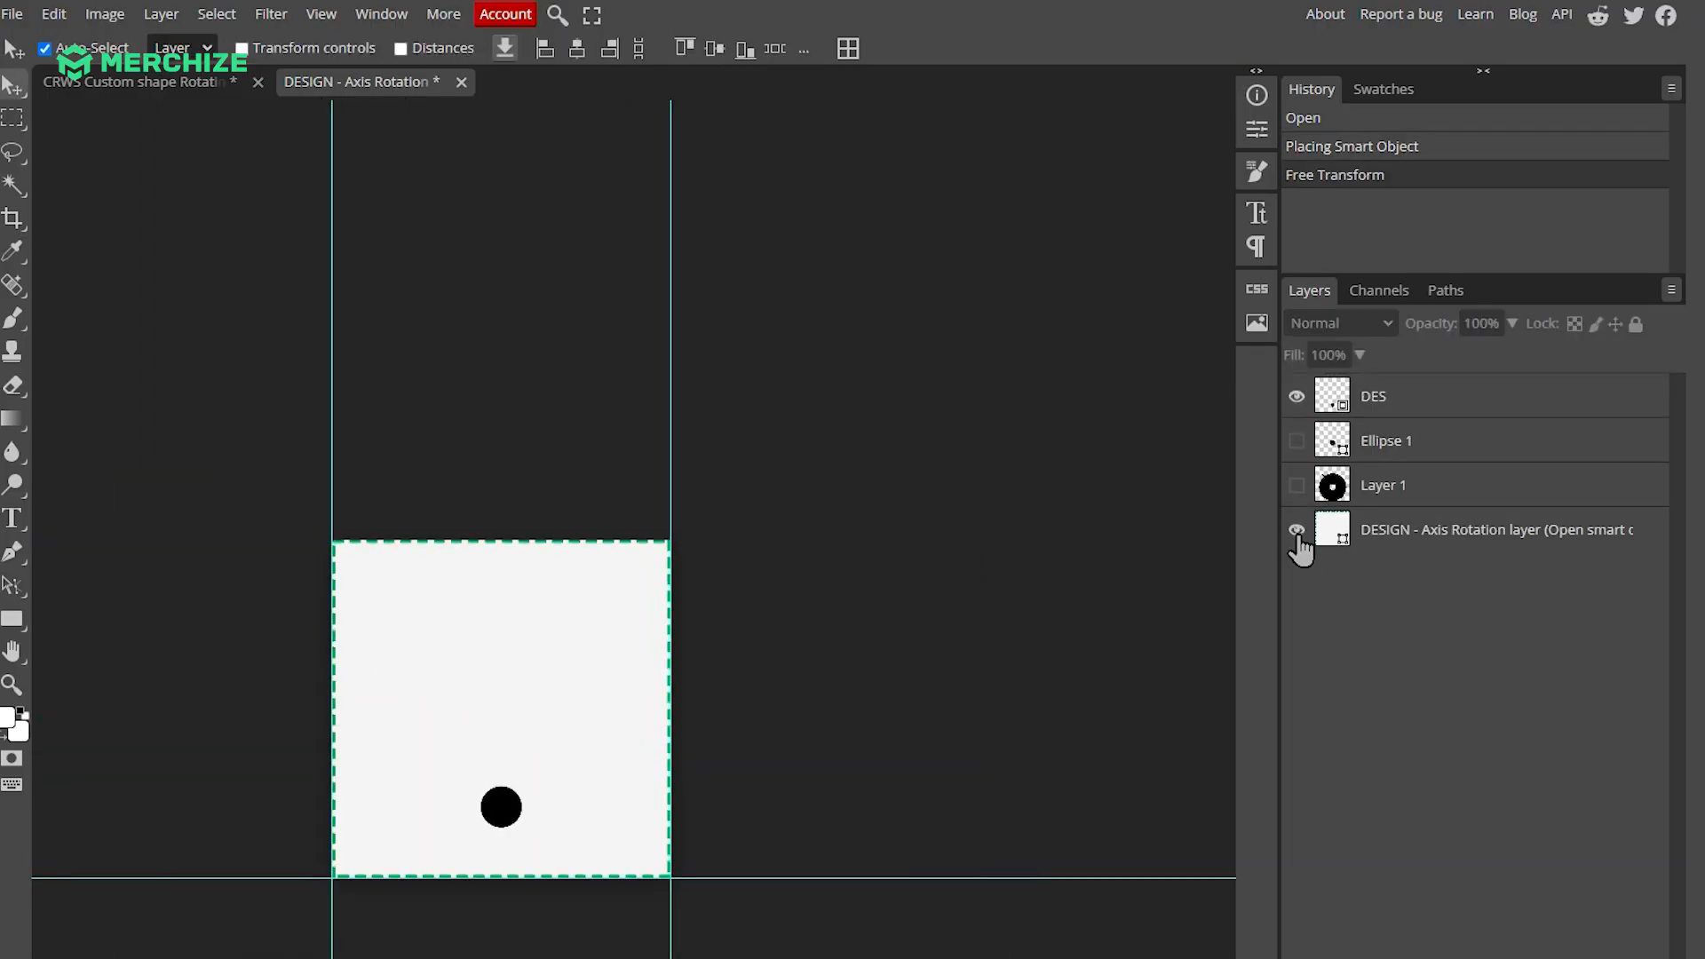
- Hide the safe-area background in the axis smart object, then save and close it
{"action": "left_click", "coordinate": [1296, 531]}
{"action": "scroll", "coordinate": [515, 559], "scroll_direction": "down", "scroll_amount": 5}
{"action": "left_click", "coordinate": [461, 81]}
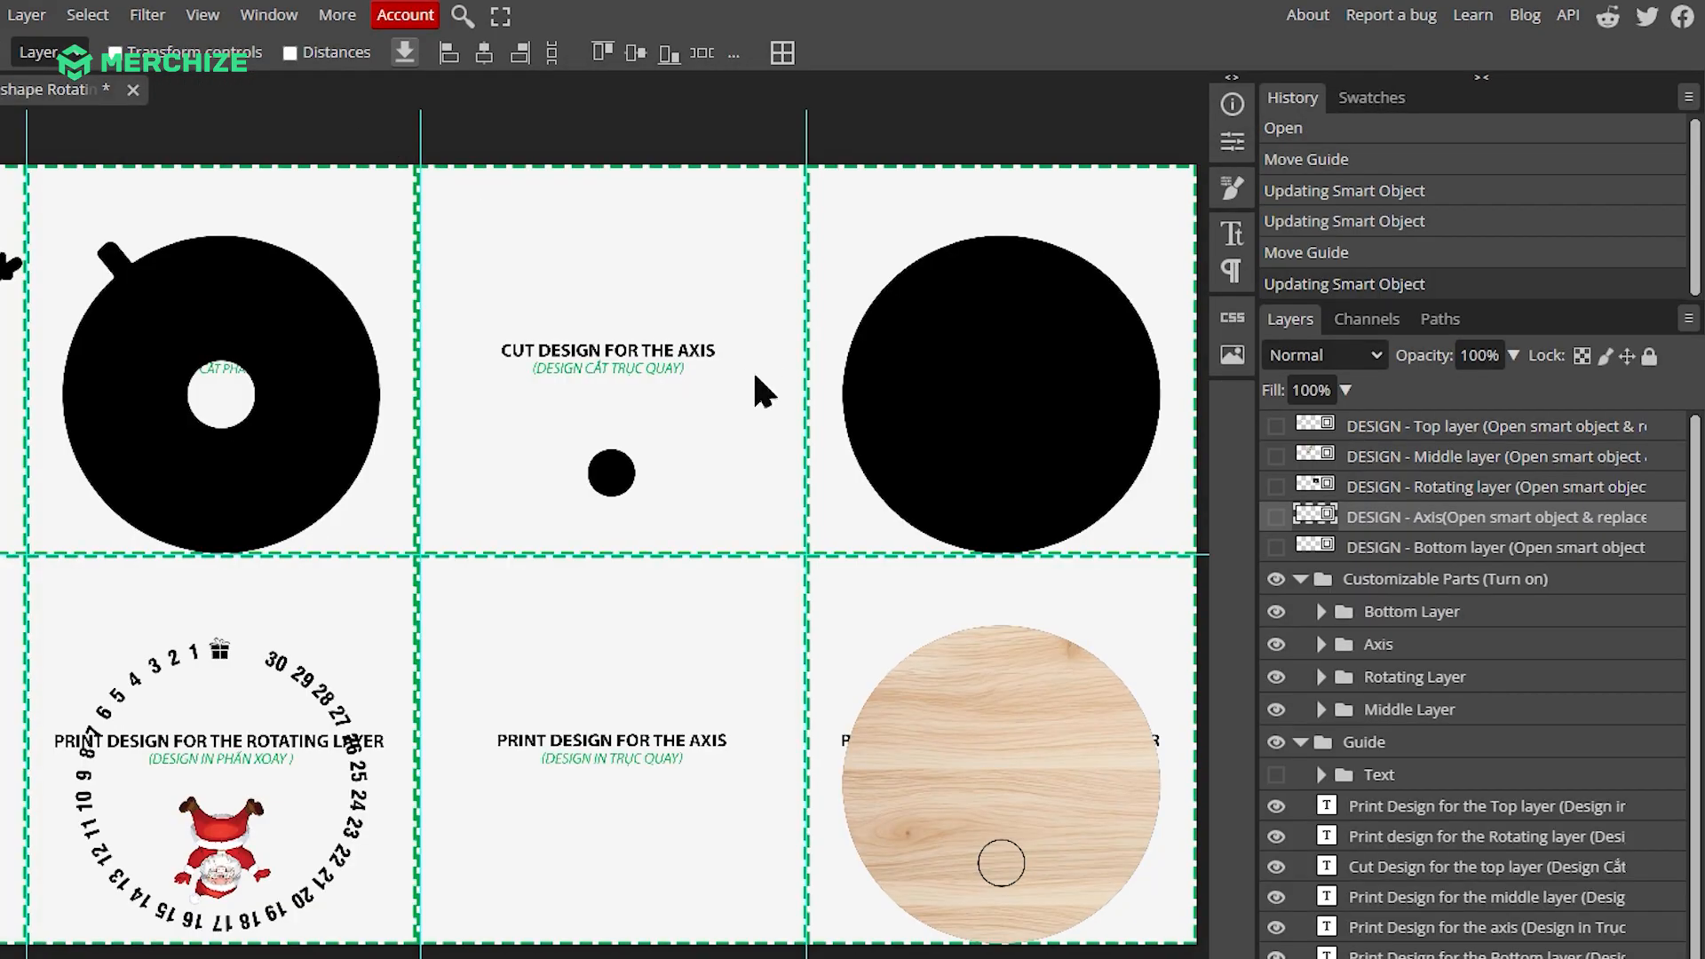
- Toggle the visibility of the Axis and Rotating Layer groups to check which template panels each one controls
{"action": "left_click", "coordinate": [1277, 645]}
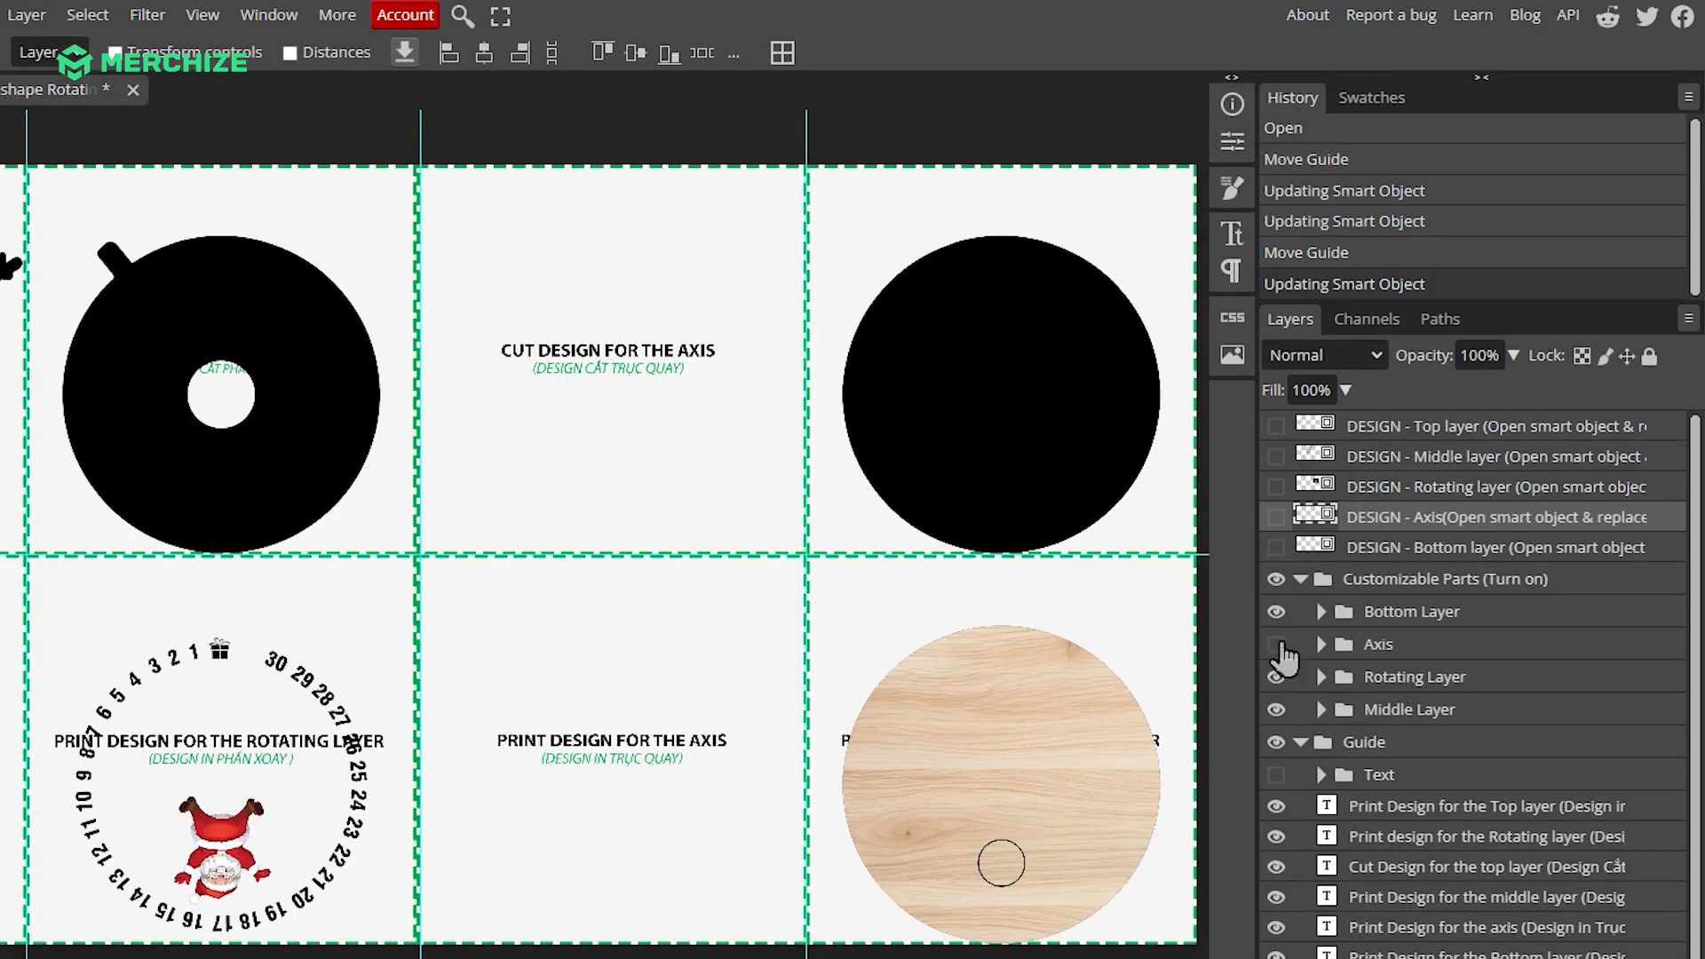
{"action": "left_click", "coordinate": [1276, 644]}
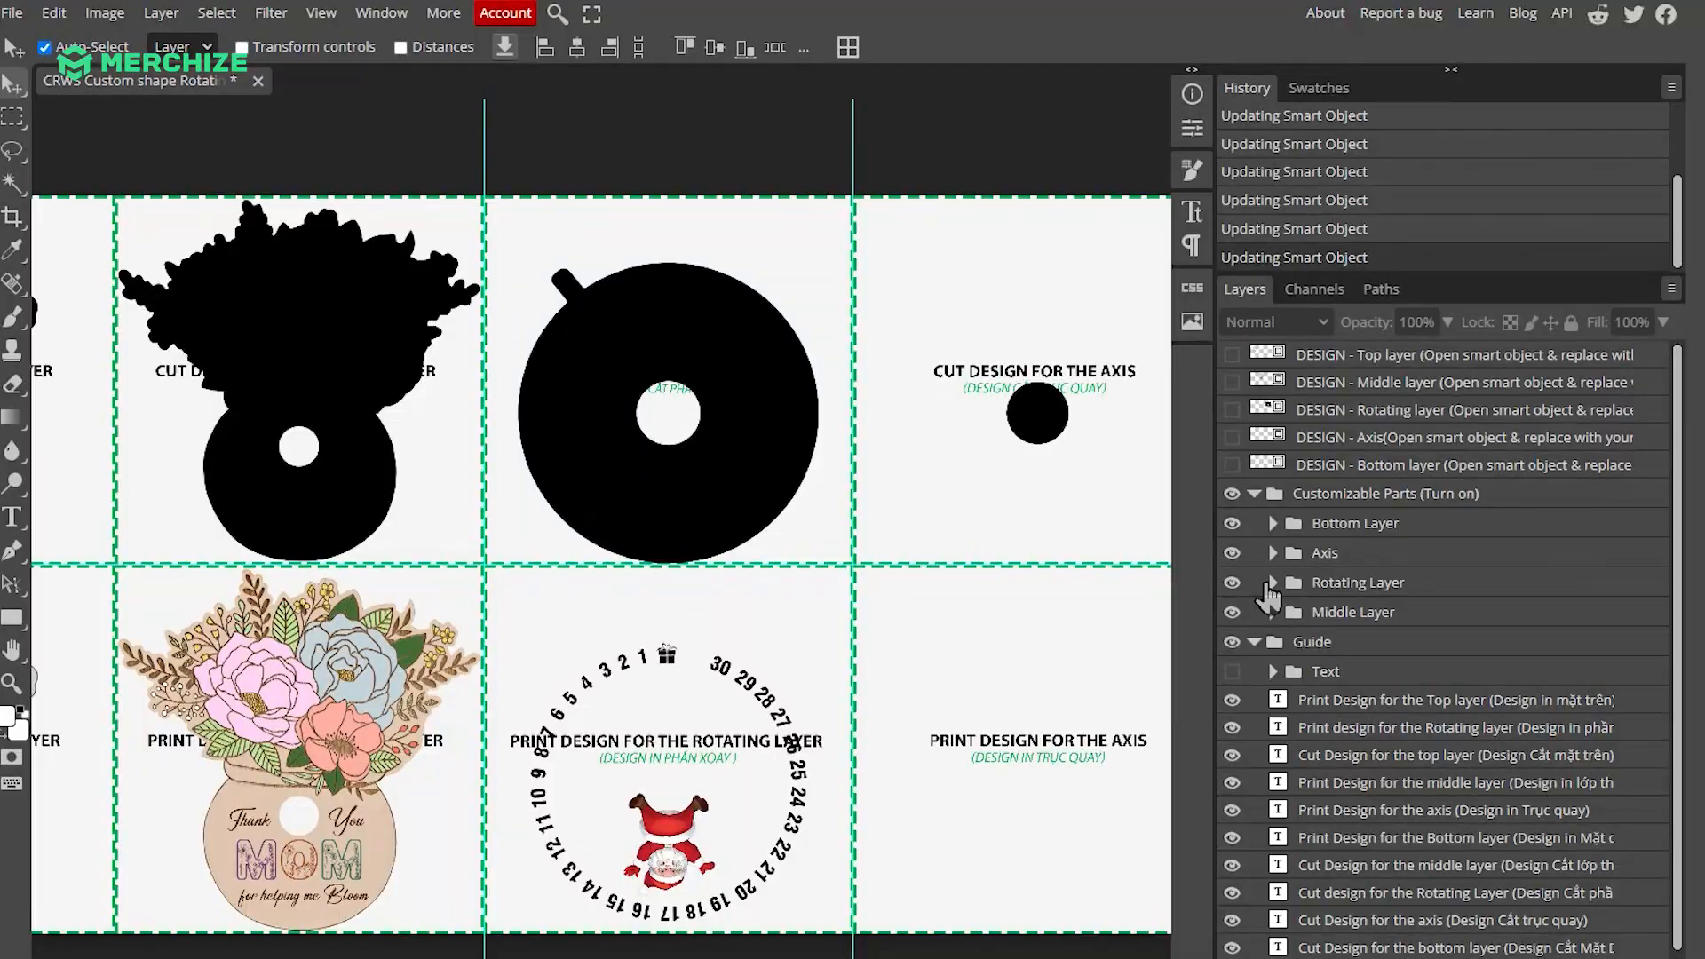
{"action": "left_click", "coordinate": [1234, 585]}
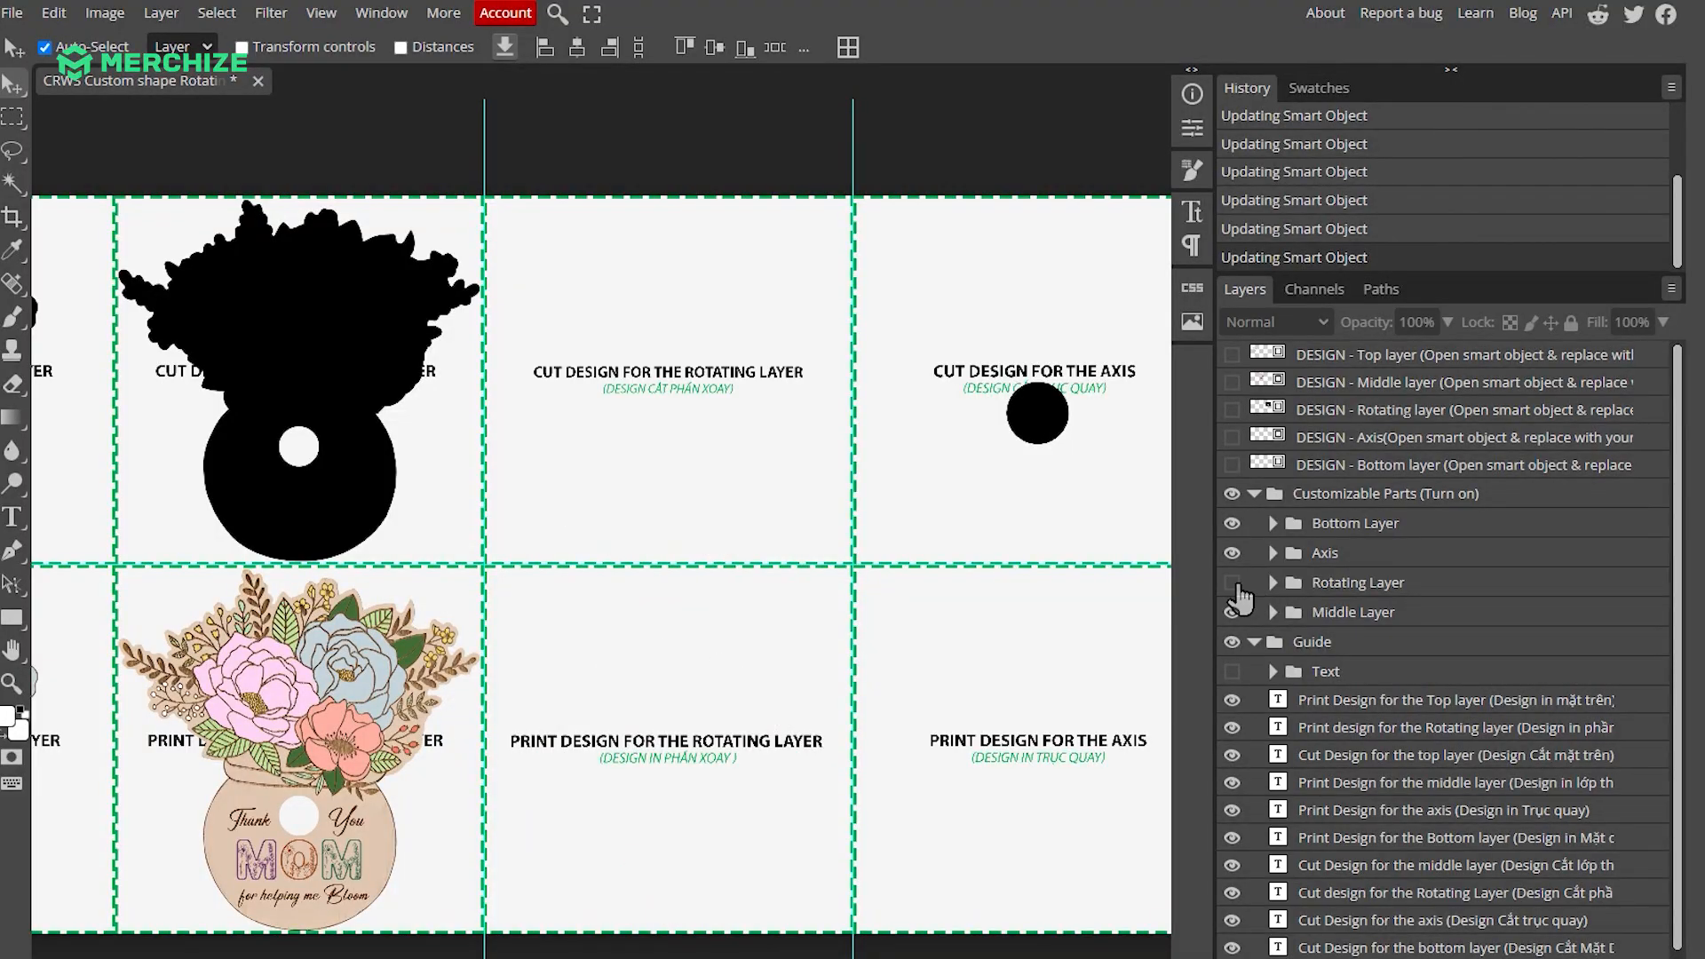
{"action": "left_click", "coordinate": [1232, 583]}
- Open the DESIGN - Rotating layer smart object, hide Layer 4 and Layer 1, and place the cut shape file c
{"action": "left_click", "coordinate": [1280, 413]}
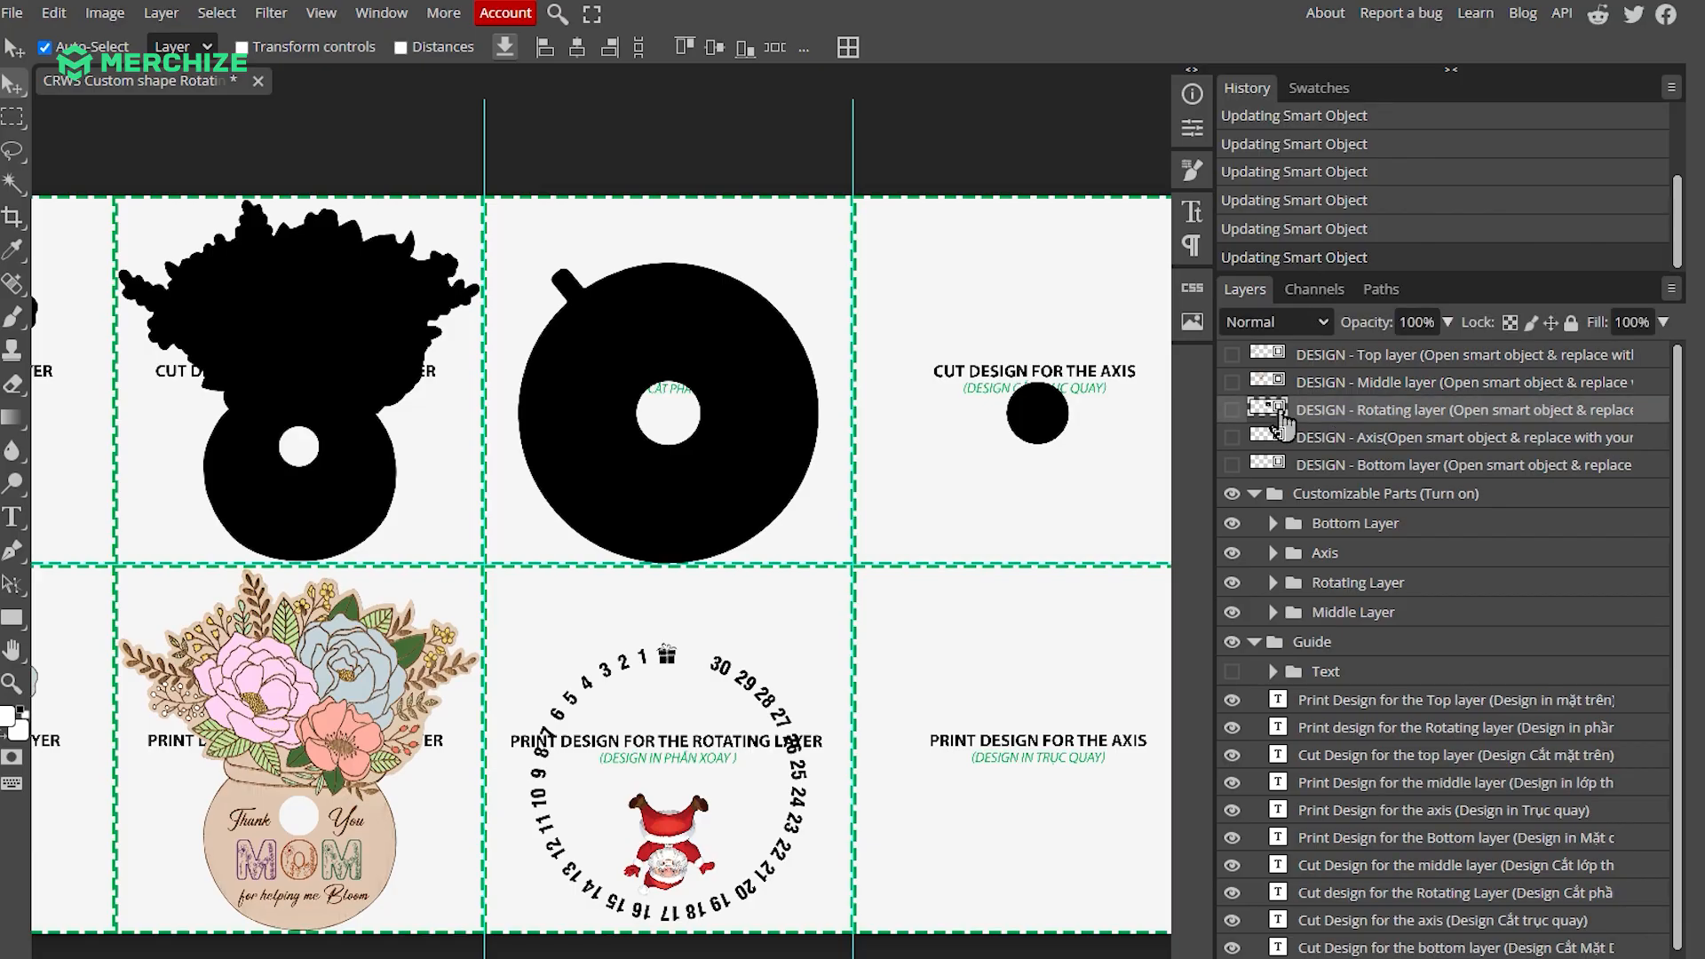
{"action": "double_click", "coordinate": [1280, 414]}
{"action": "left_click", "coordinate": [1300, 395]}
{"action": "left_click", "coordinate": [1302, 440]}
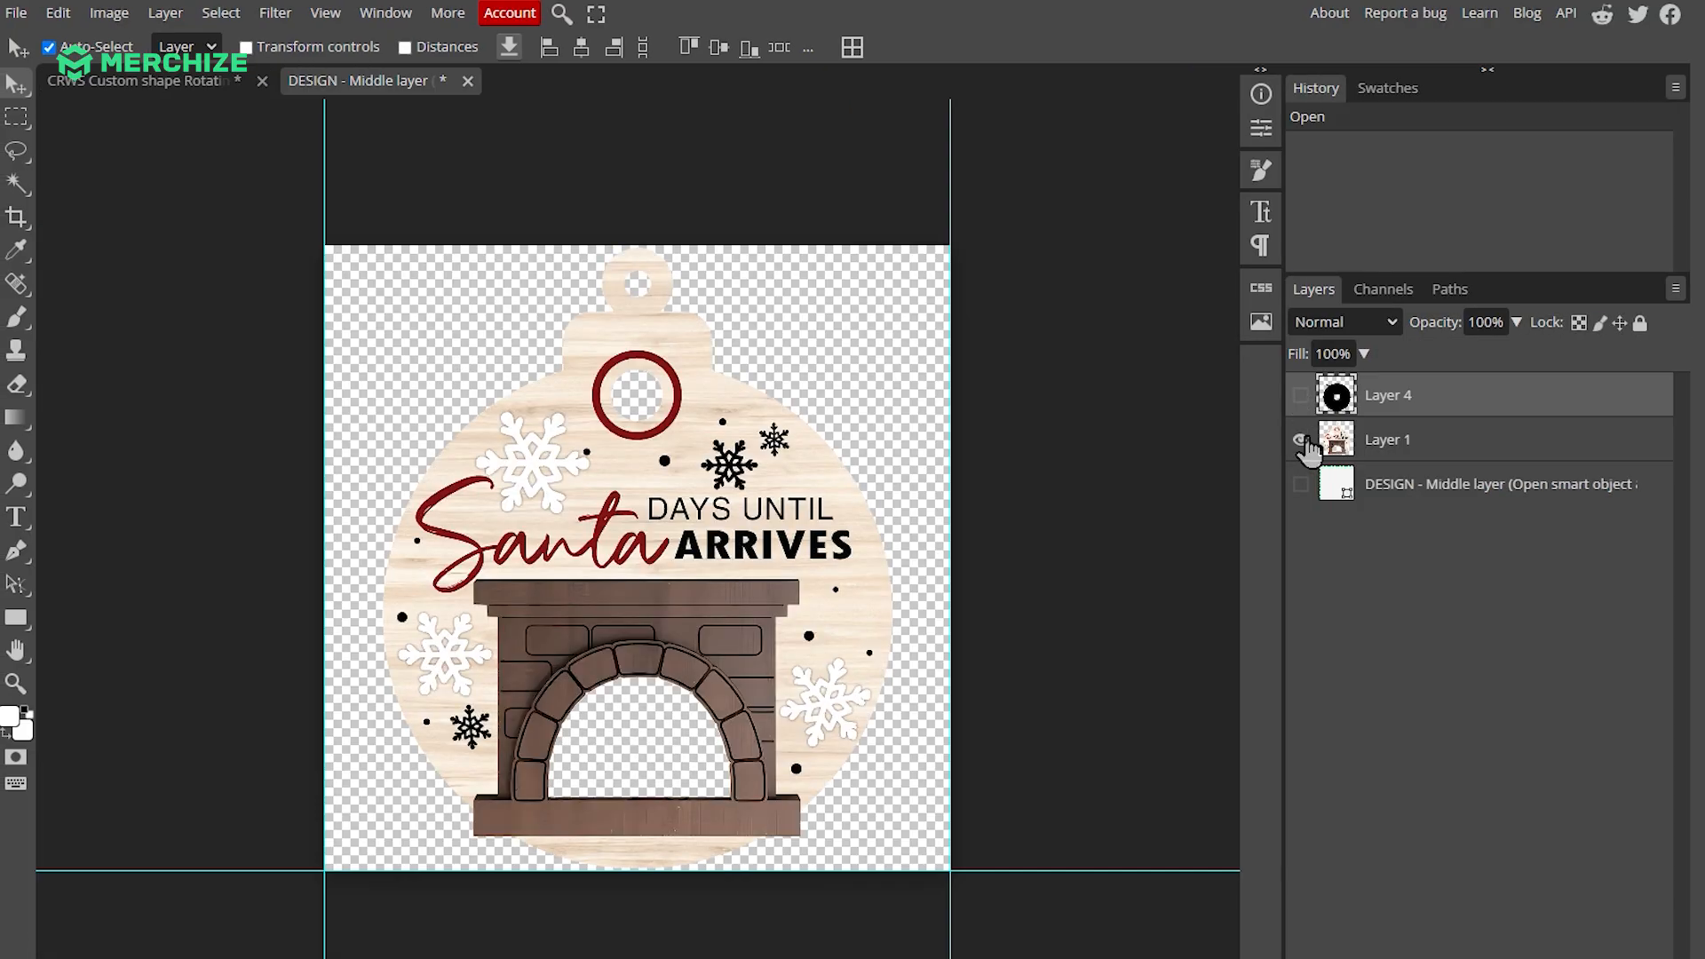
{"action": "left_click", "coordinate": [1302, 440]}
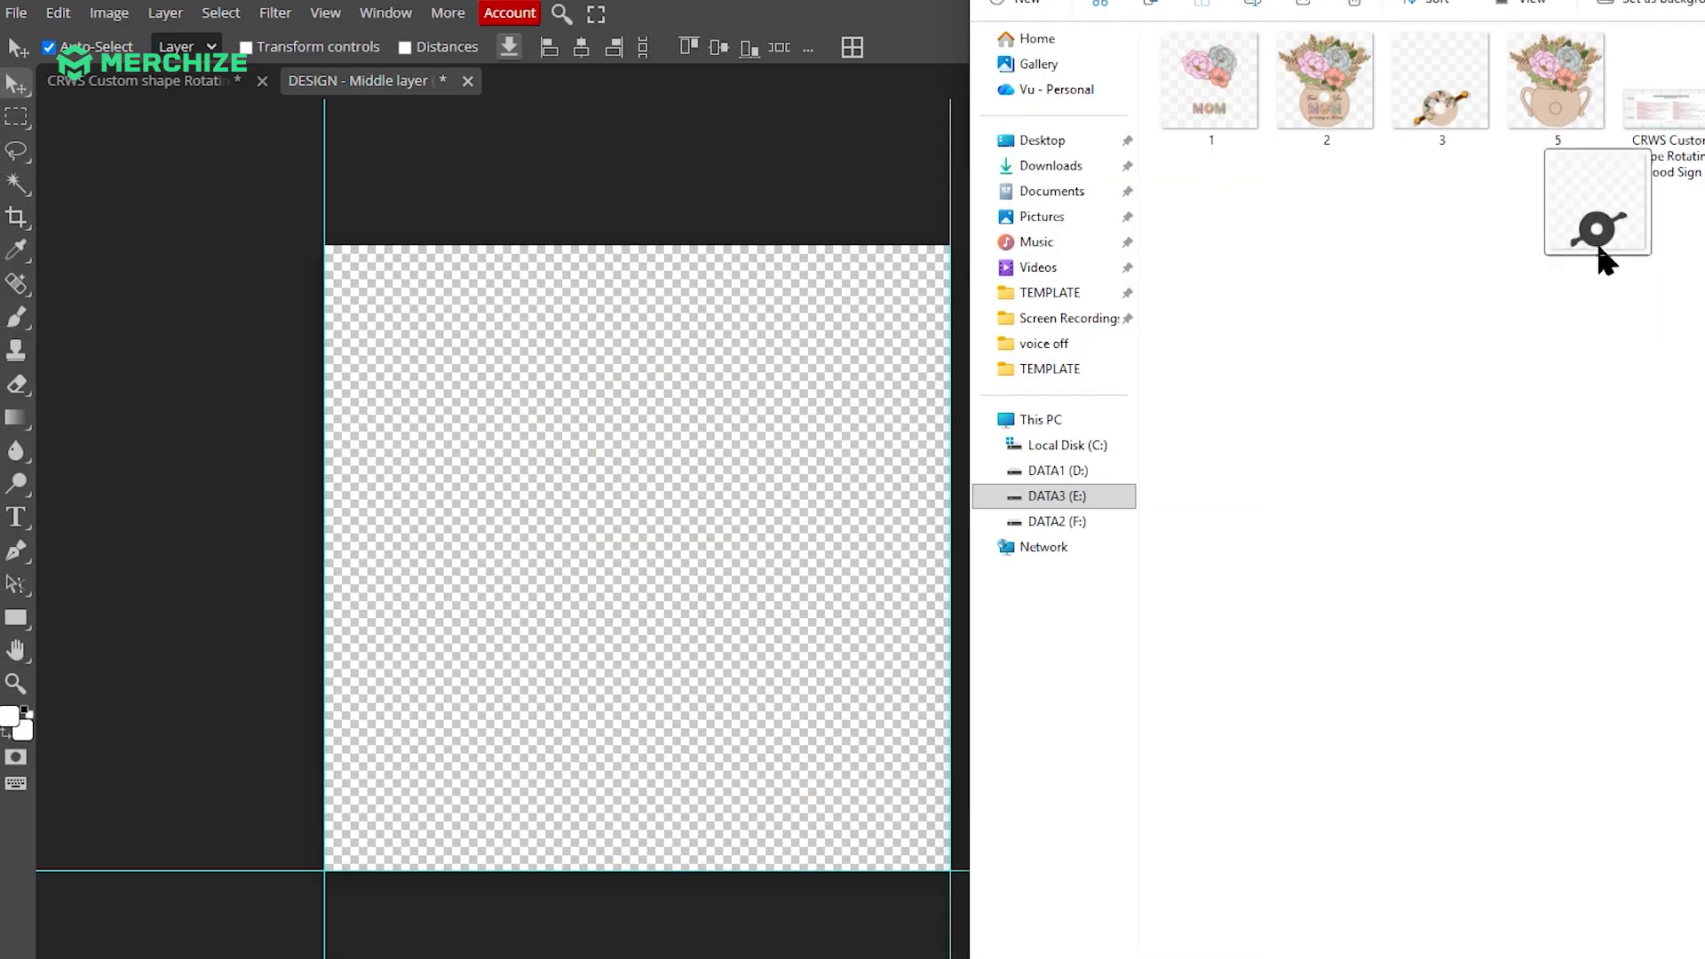
{"action": "left_click_drag", "start_coordinate": [1601, 255], "coordinate": [815, 496]}
{"action": "key", "text": "Return"}
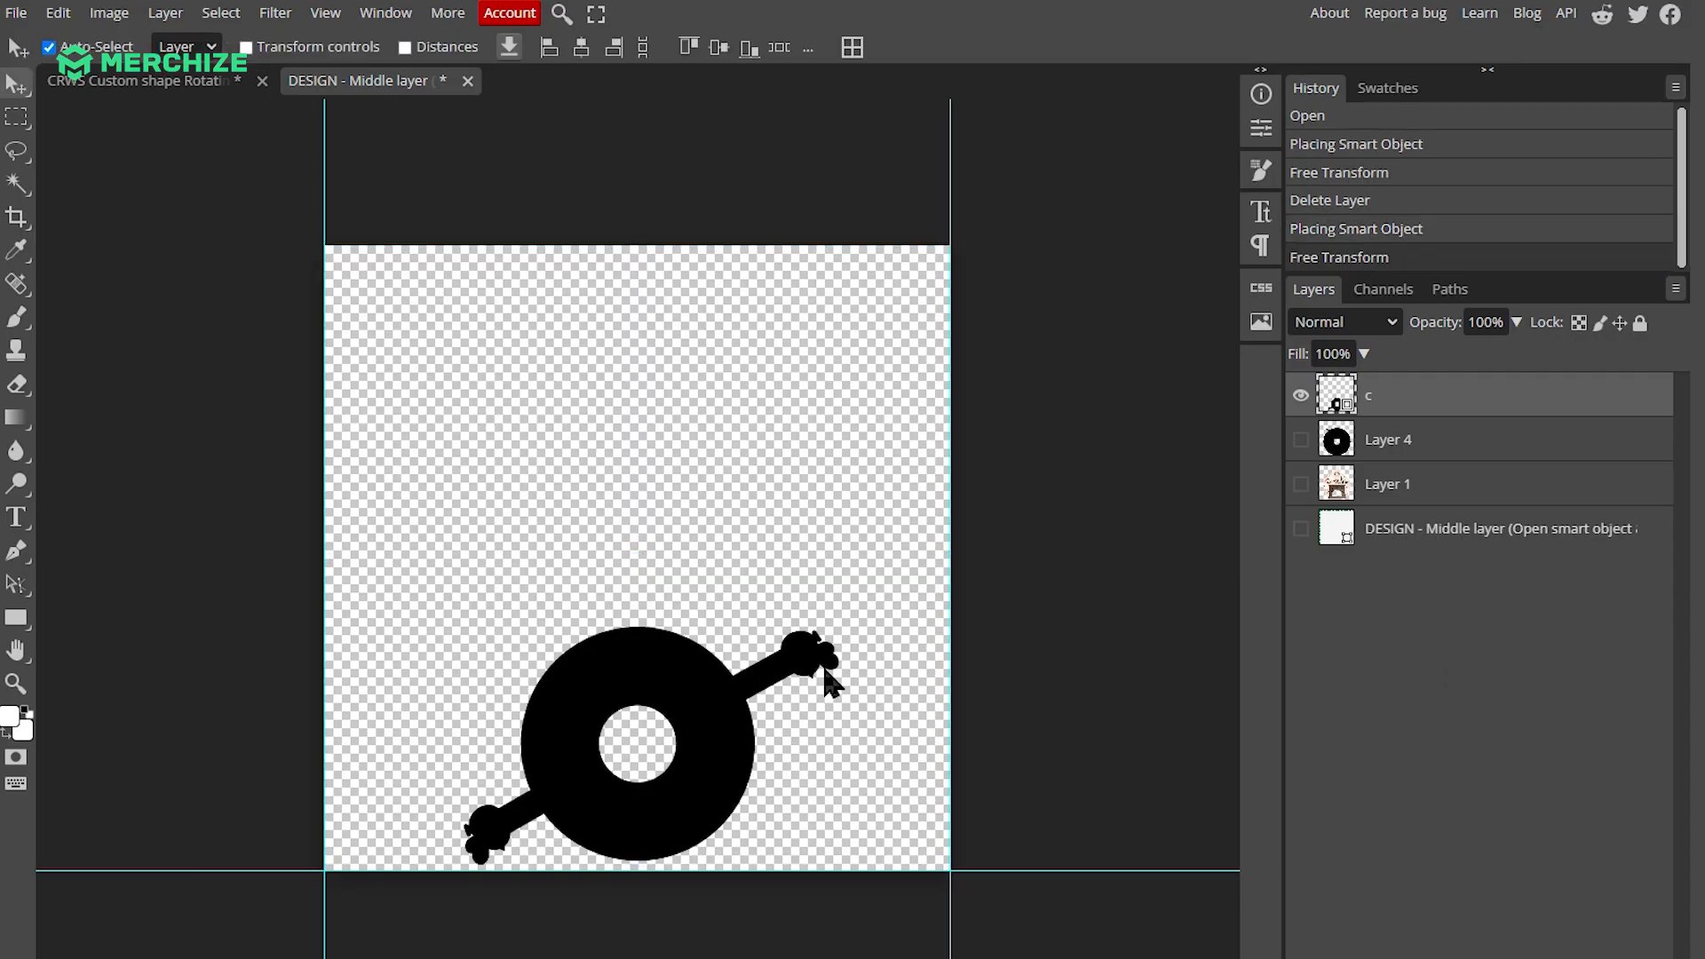
- Inspect the rotating cut shape and its centre hole, try moving the shape slightly, and undo the move
{"action": "scroll", "coordinate": [832, 684], "scroll_direction": "up", "scroll_amount": 3}
{"action": "scroll", "coordinate": [724, 684], "scroll_direction": "down", "scroll_amount": 4}
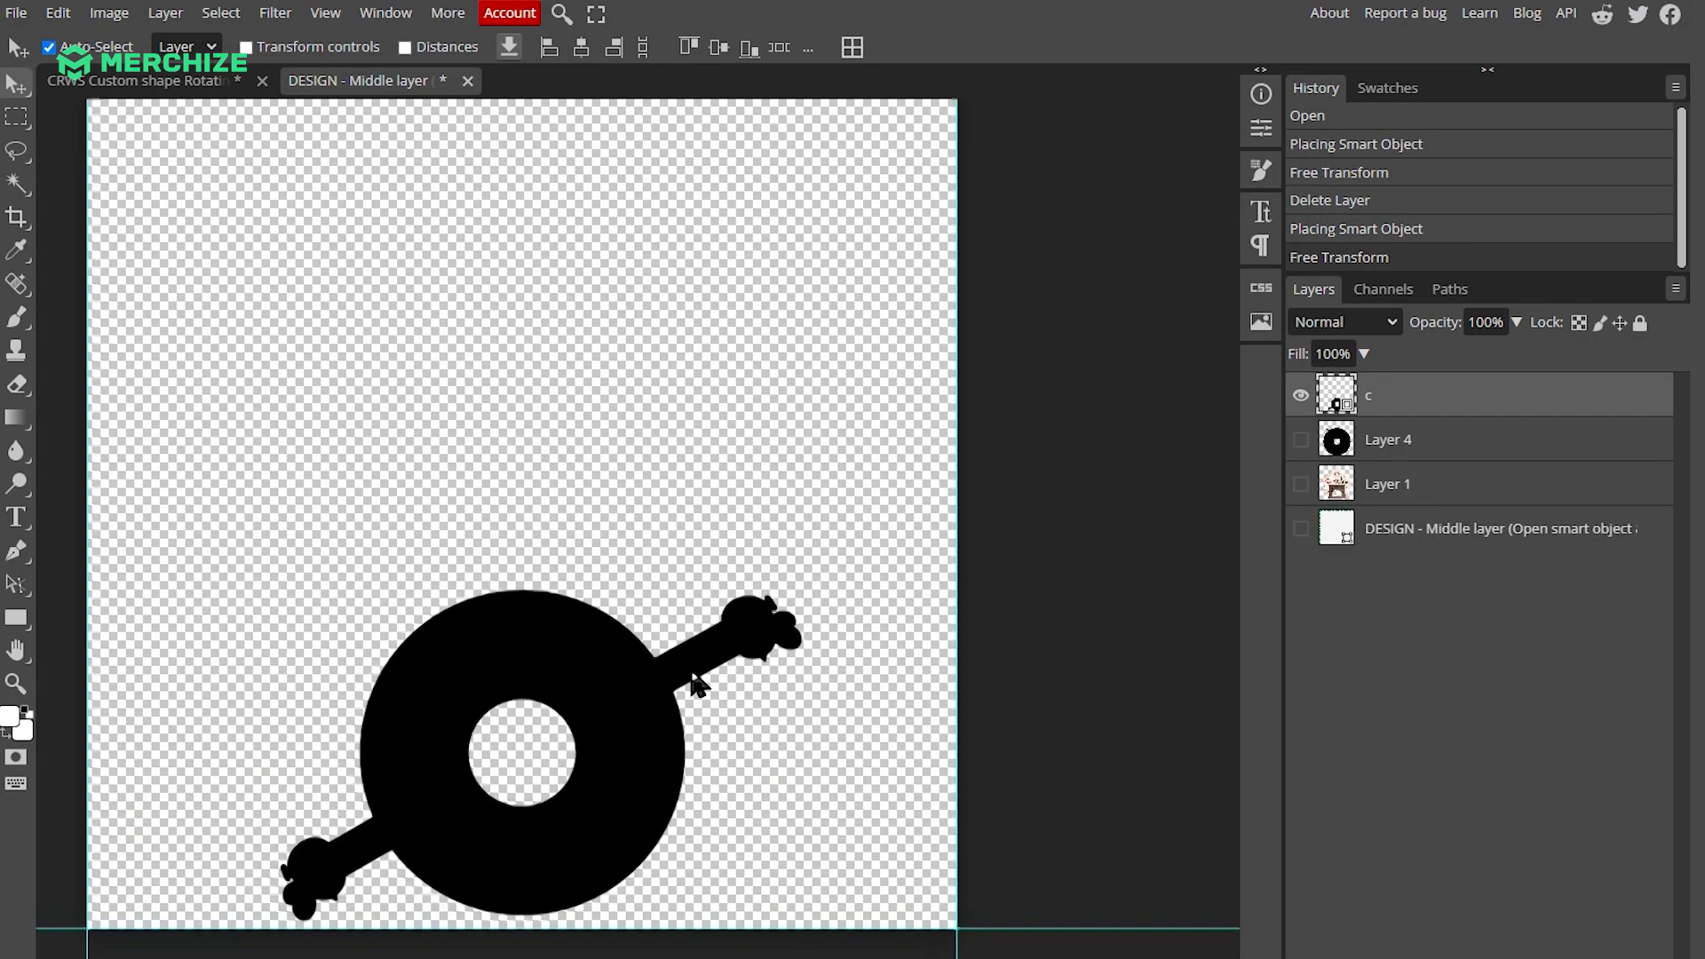
{"action": "scroll", "coordinate": [805, 663], "scroll_direction": "right", "scroll_amount": 1}
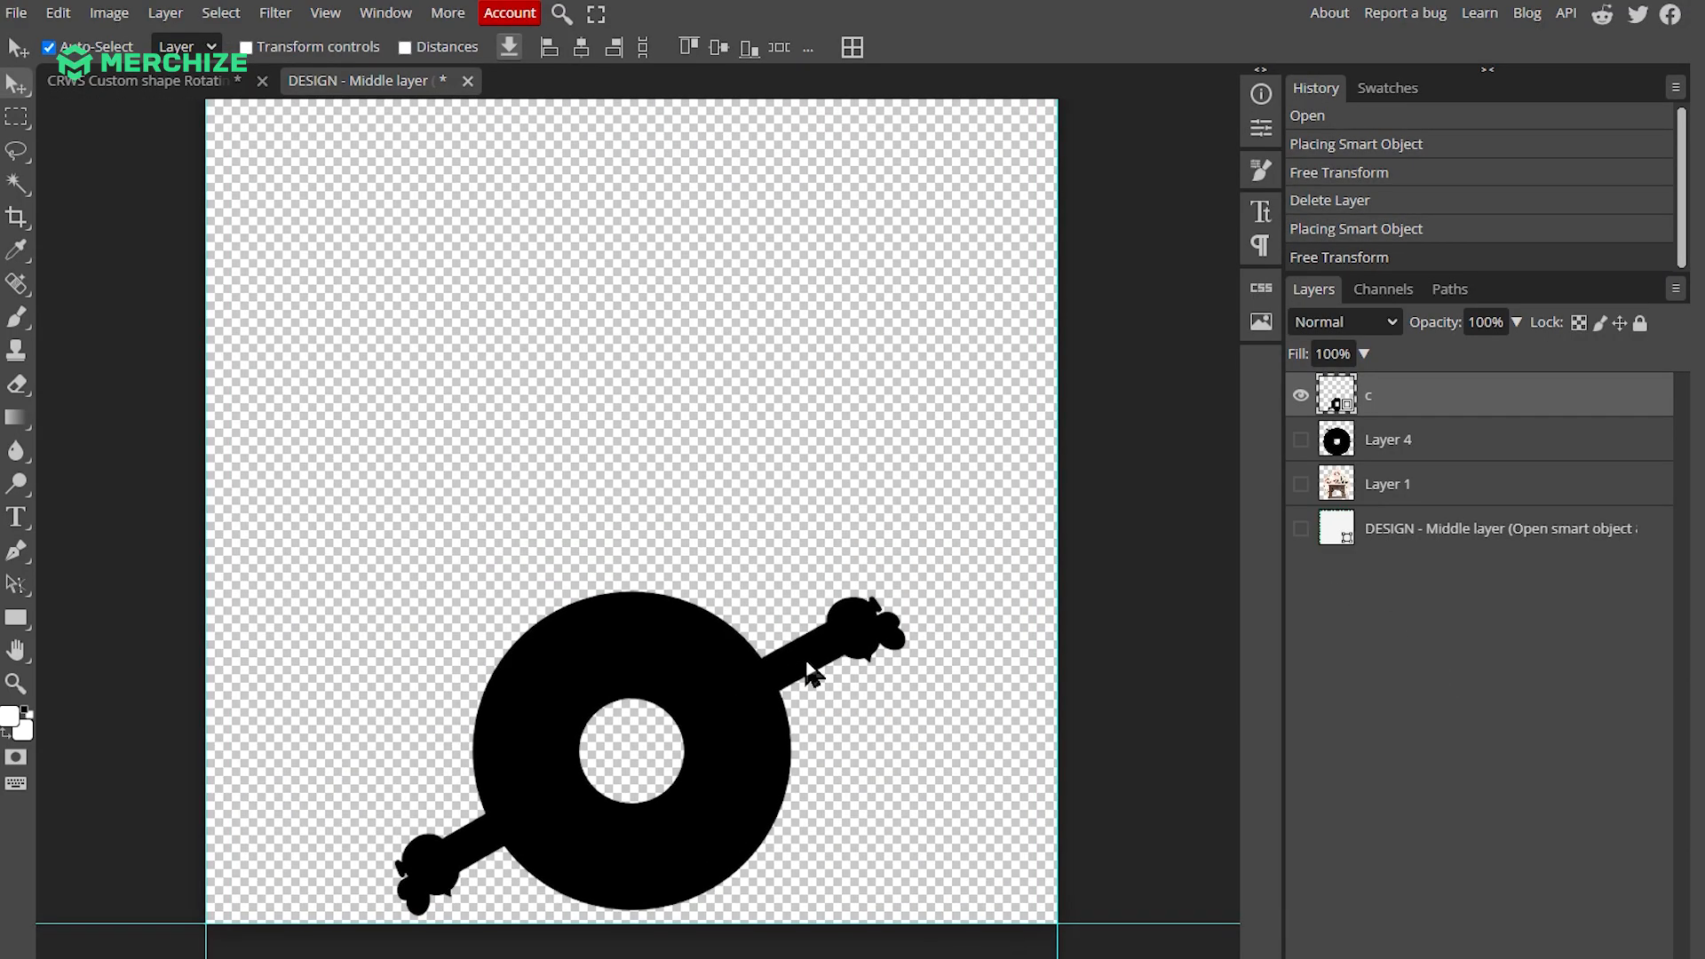
{"action": "left_click_drag", "start_coordinate": [700, 638], "coordinate": [701, 639]}
{"action": "scroll", "coordinate": [700, 638], "scroll_direction": "down", "scroll_amount": 1}
{"action": "scroll", "coordinate": [651, 680], "scroll_direction": "up", "scroll_amount": 4}
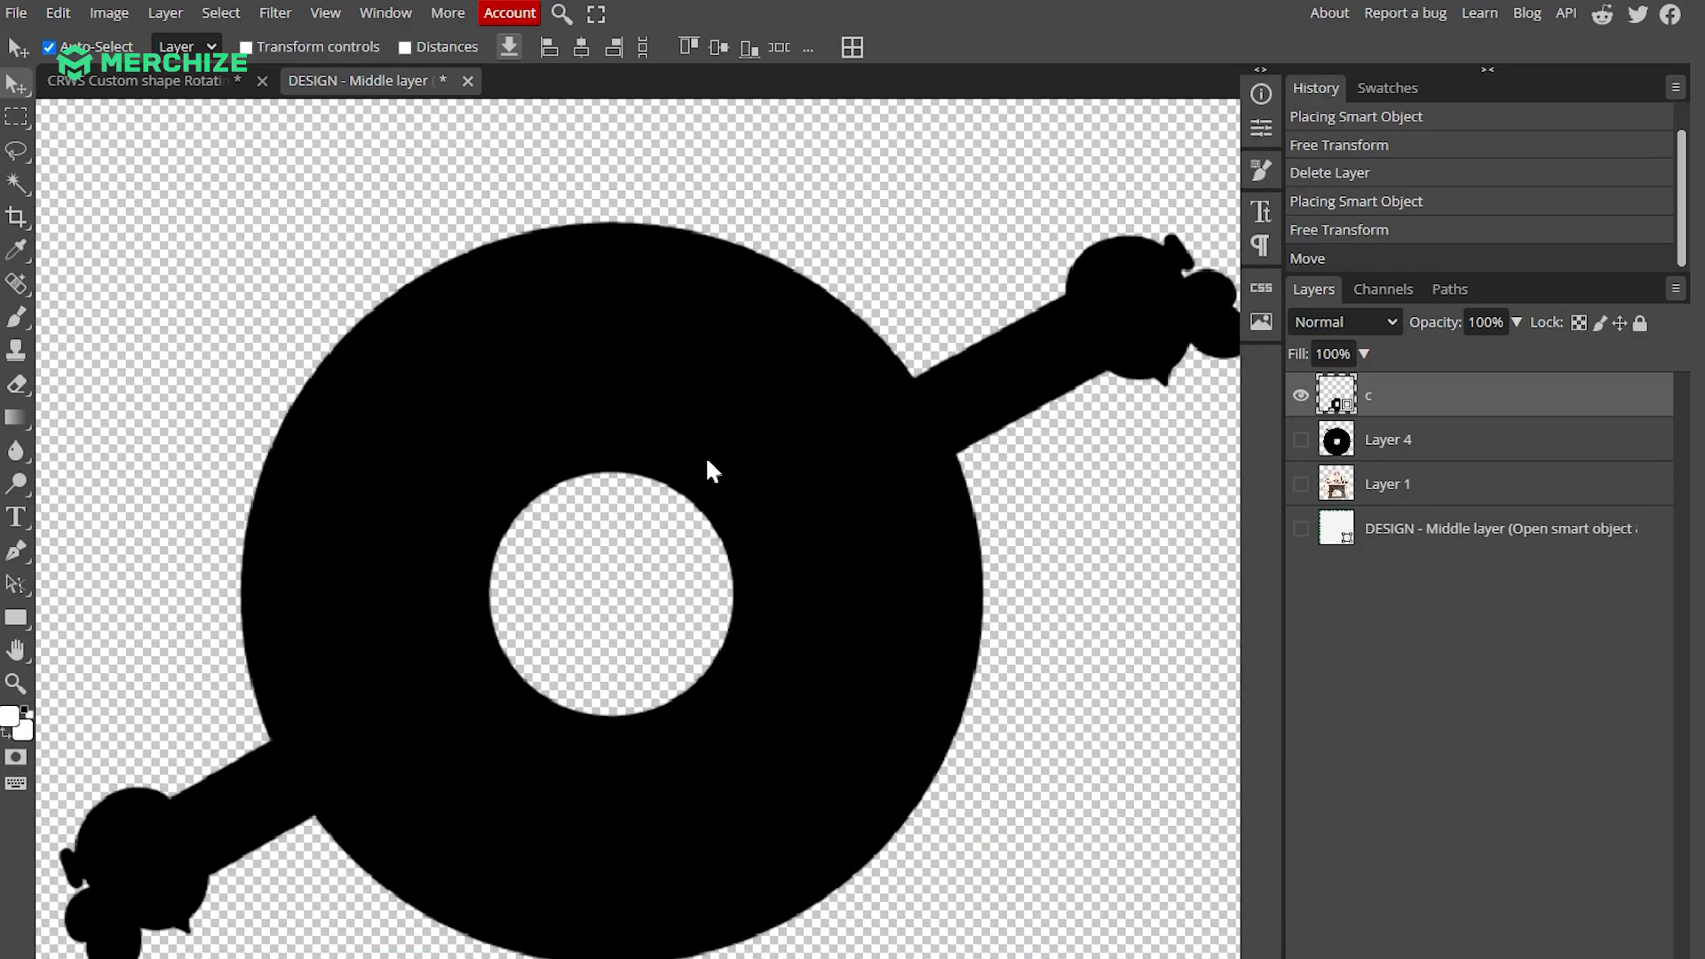
{"action": "left_click_drag", "start_coordinate": [705, 457], "coordinate": [781, 611]}
{"action": "key", "text": "ctrl+z"}
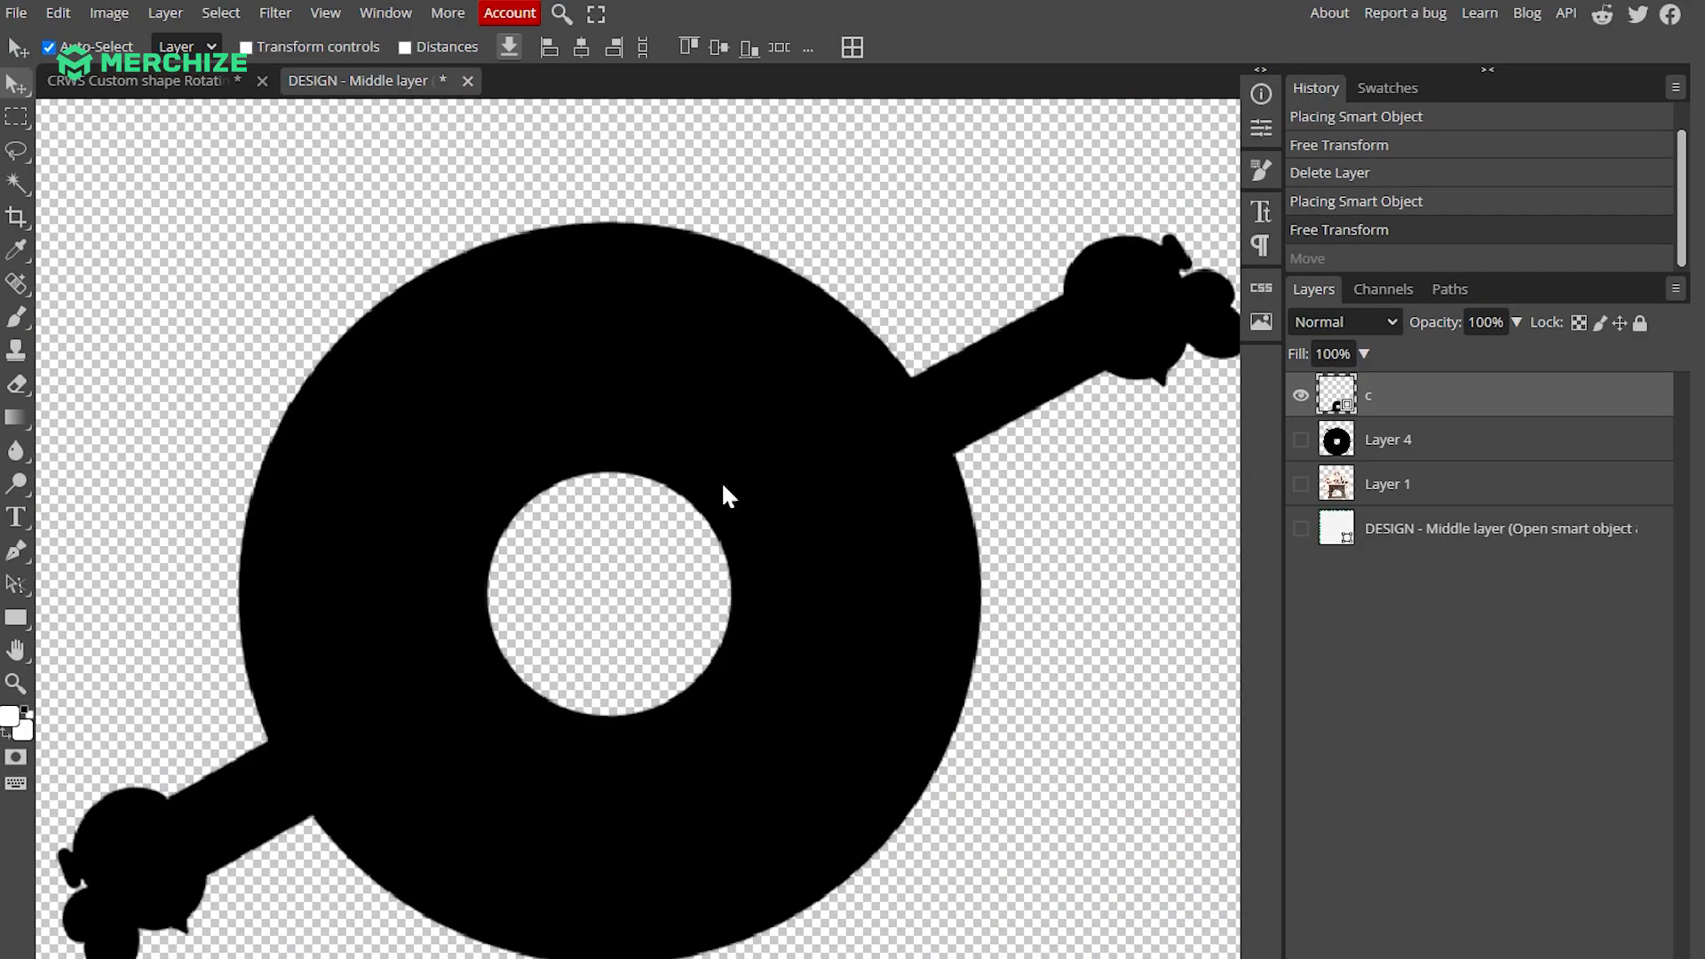
- Check the cut shape against the safe-area background, hide that background, then save and close the rotating layer smart object
{"action": "left_click", "coordinate": [1293, 528]}
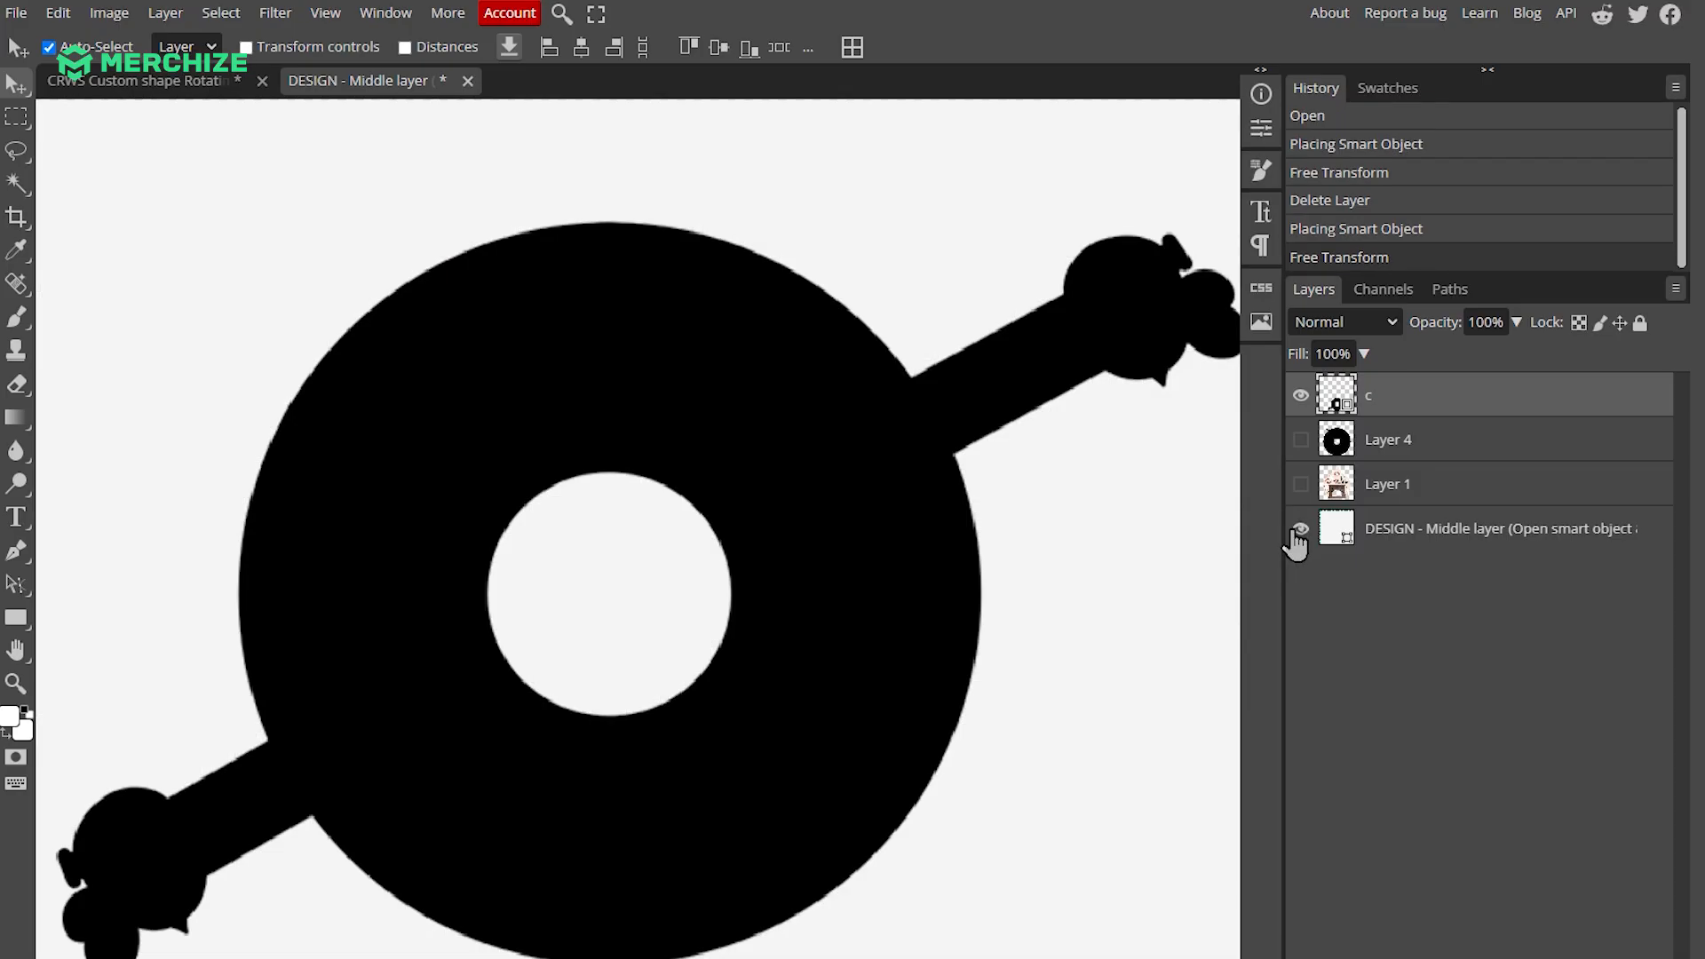
{"action": "left_click", "coordinate": [1294, 529]}
{"action": "left_click", "coordinate": [1294, 531]}
{"action": "left_click", "coordinate": [1295, 533]}
{"action": "scroll", "coordinate": [742, 599], "scroll_direction": "down", "scroll_amount": 4}
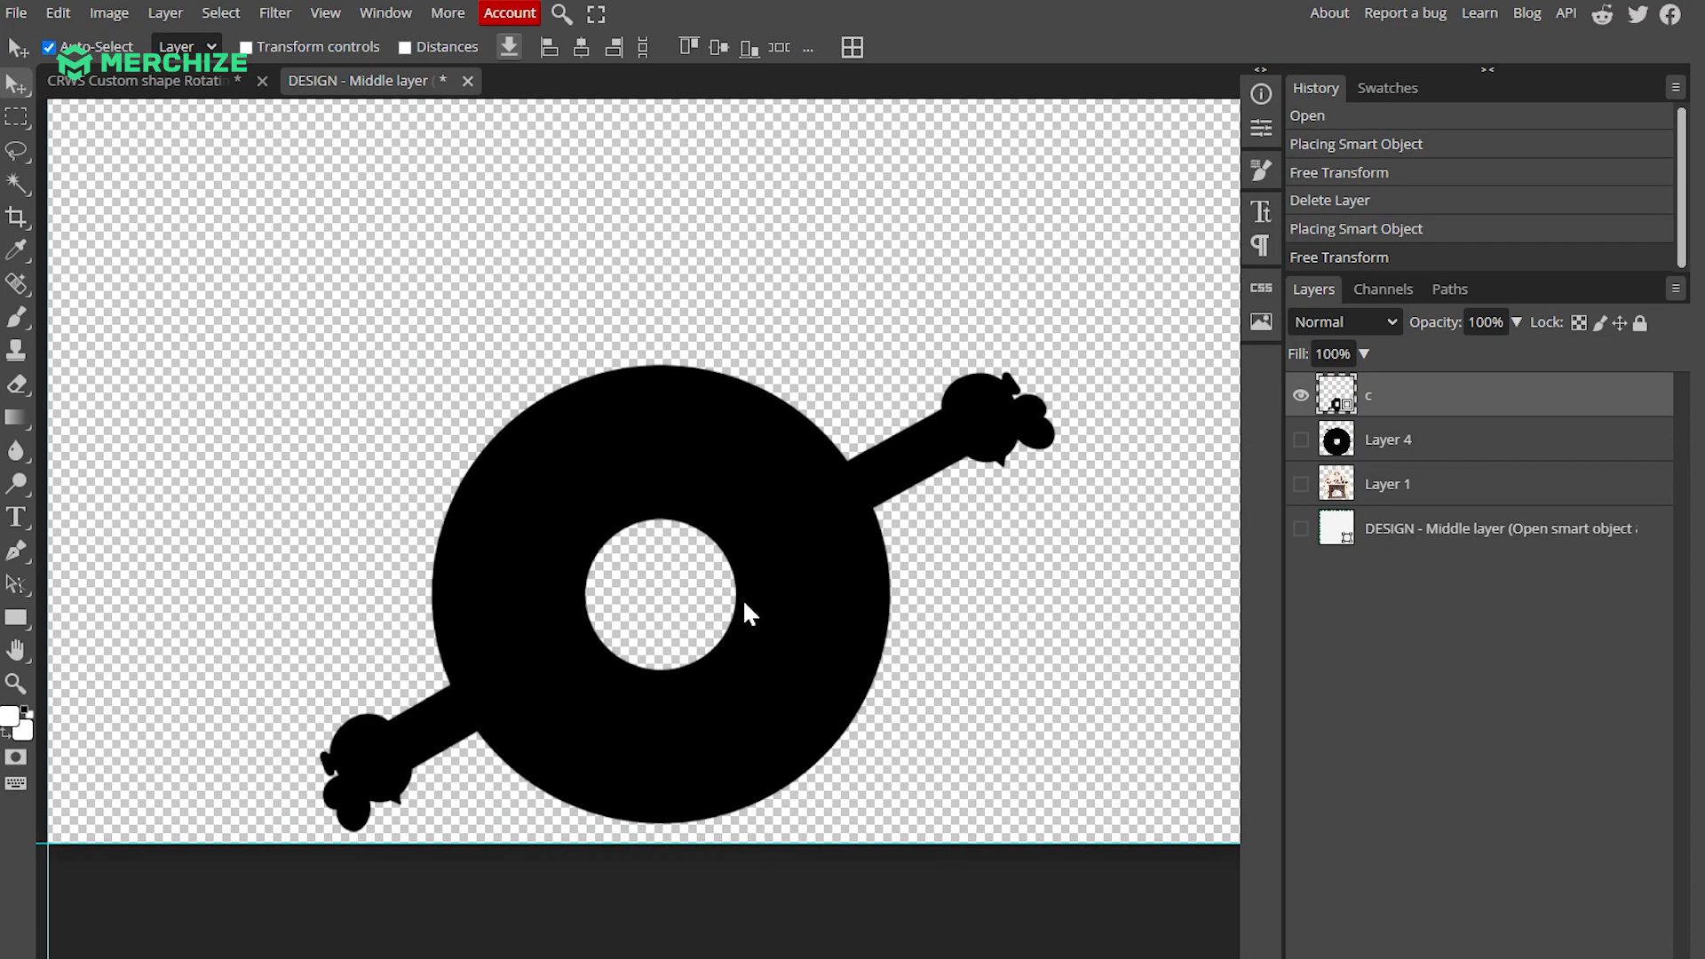
{"action": "key", "text": "ctrl+s"}
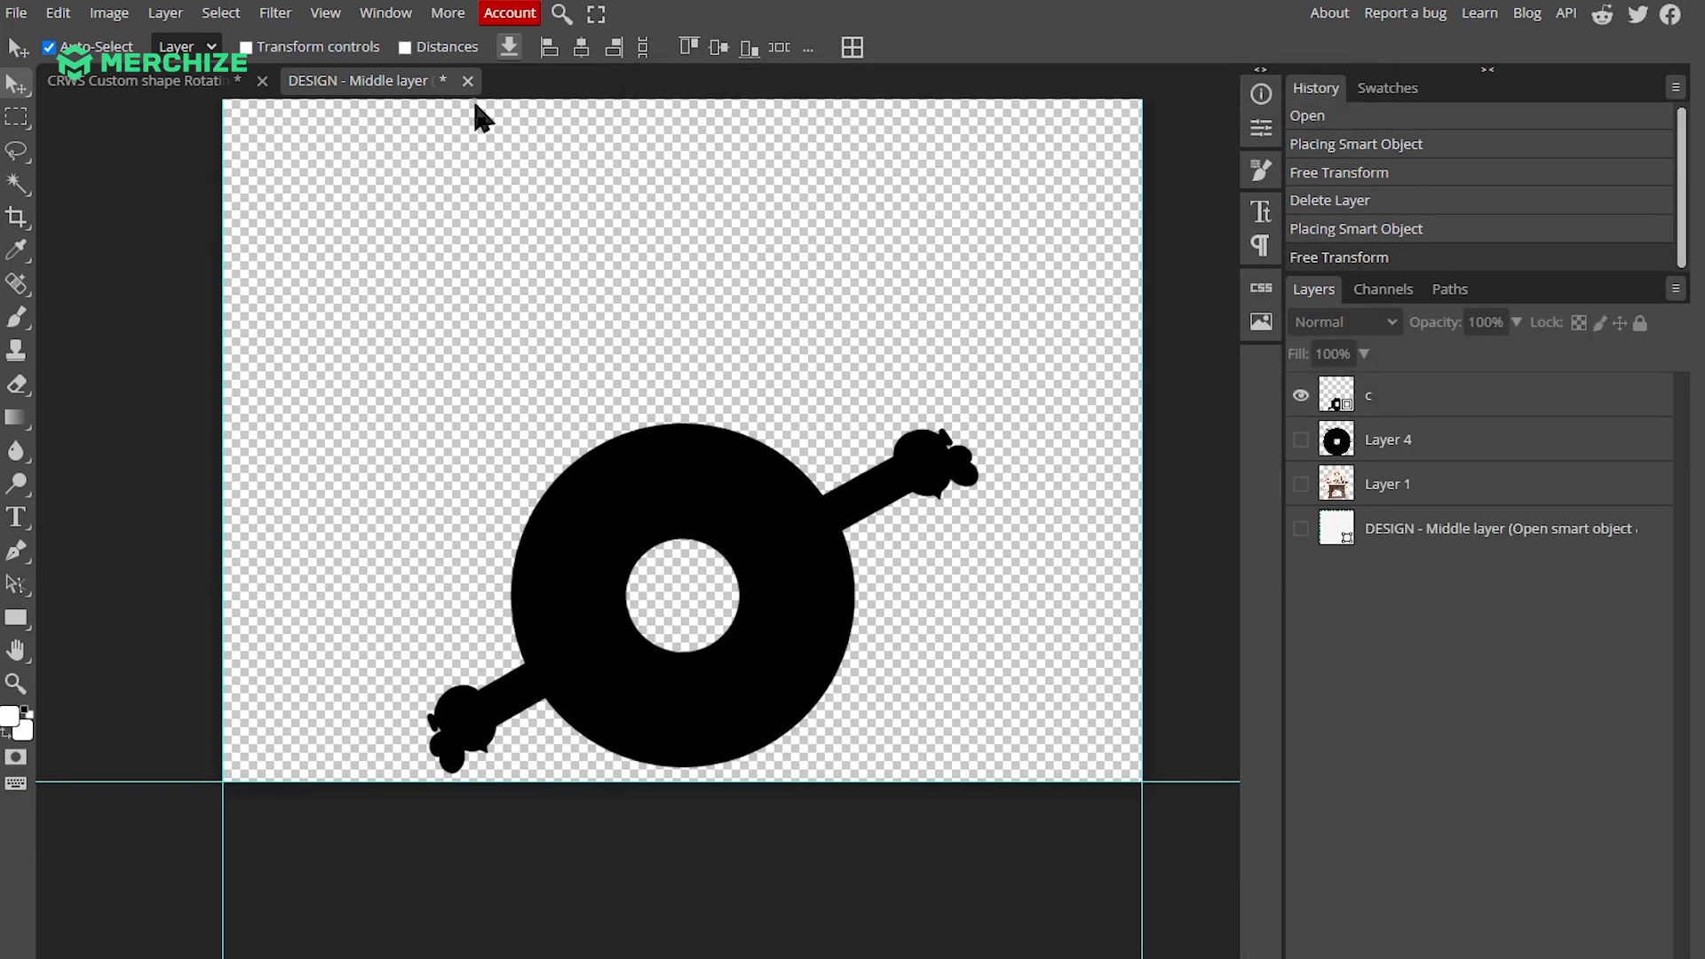
{"action": "left_click", "coordinate": [468, 81]}
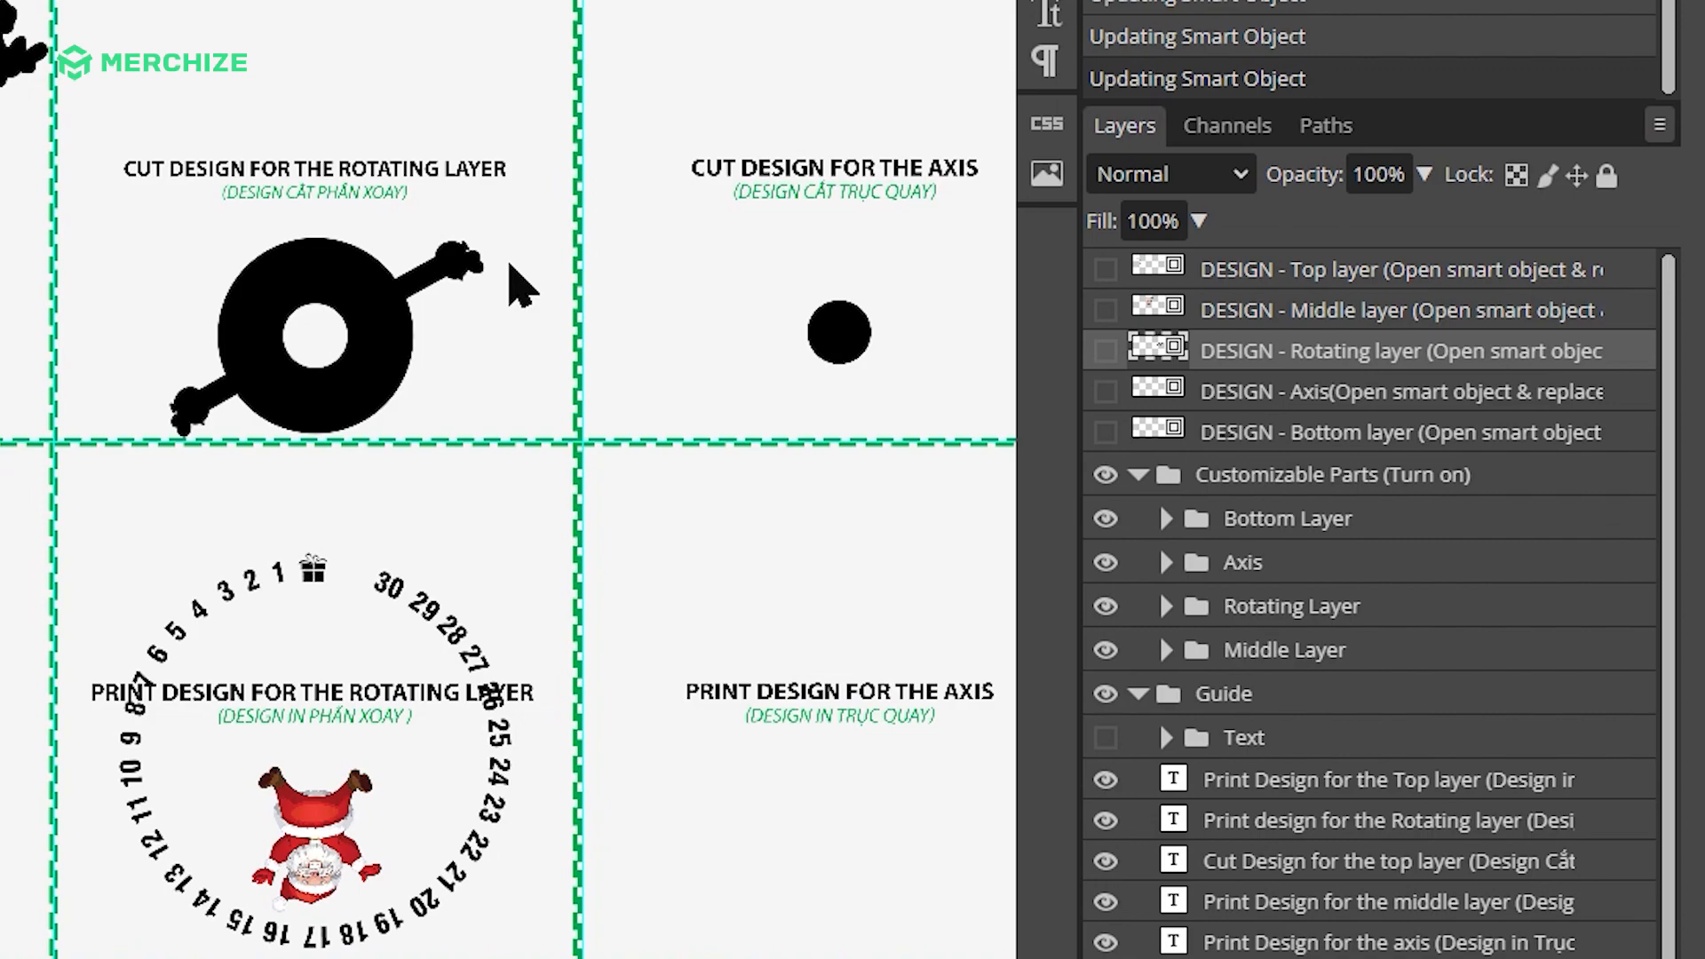
- Show Safezone - Rotating Layer in the Axis group and nudge Cut-out Shape - Axis upward to align with the rotating shape's hole
{"action": "left_click", "coordinate": [1139, 475]}
{"action": "left_click", "coordinate": [1139, 475]}
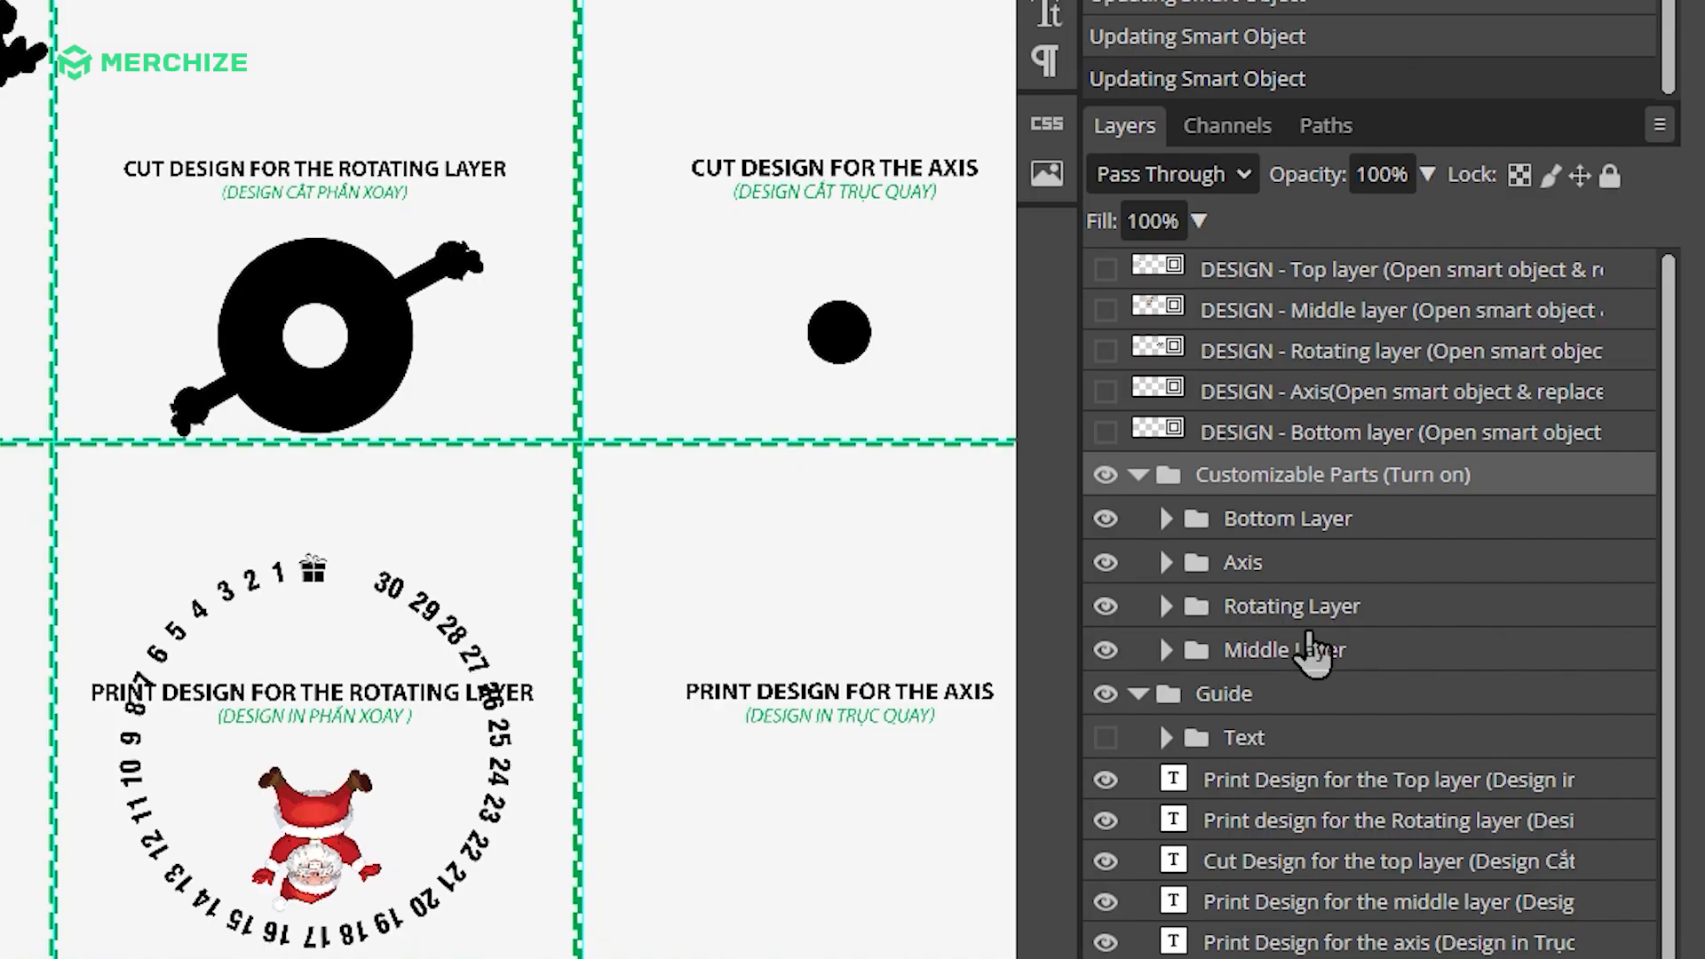
{"action": "left_click", "coordinate": [1254, 563]}
{"action": "left_click", "coordinate": [1166, 562]}
{"action": "left_click", "coordinate": [1106, 686]}
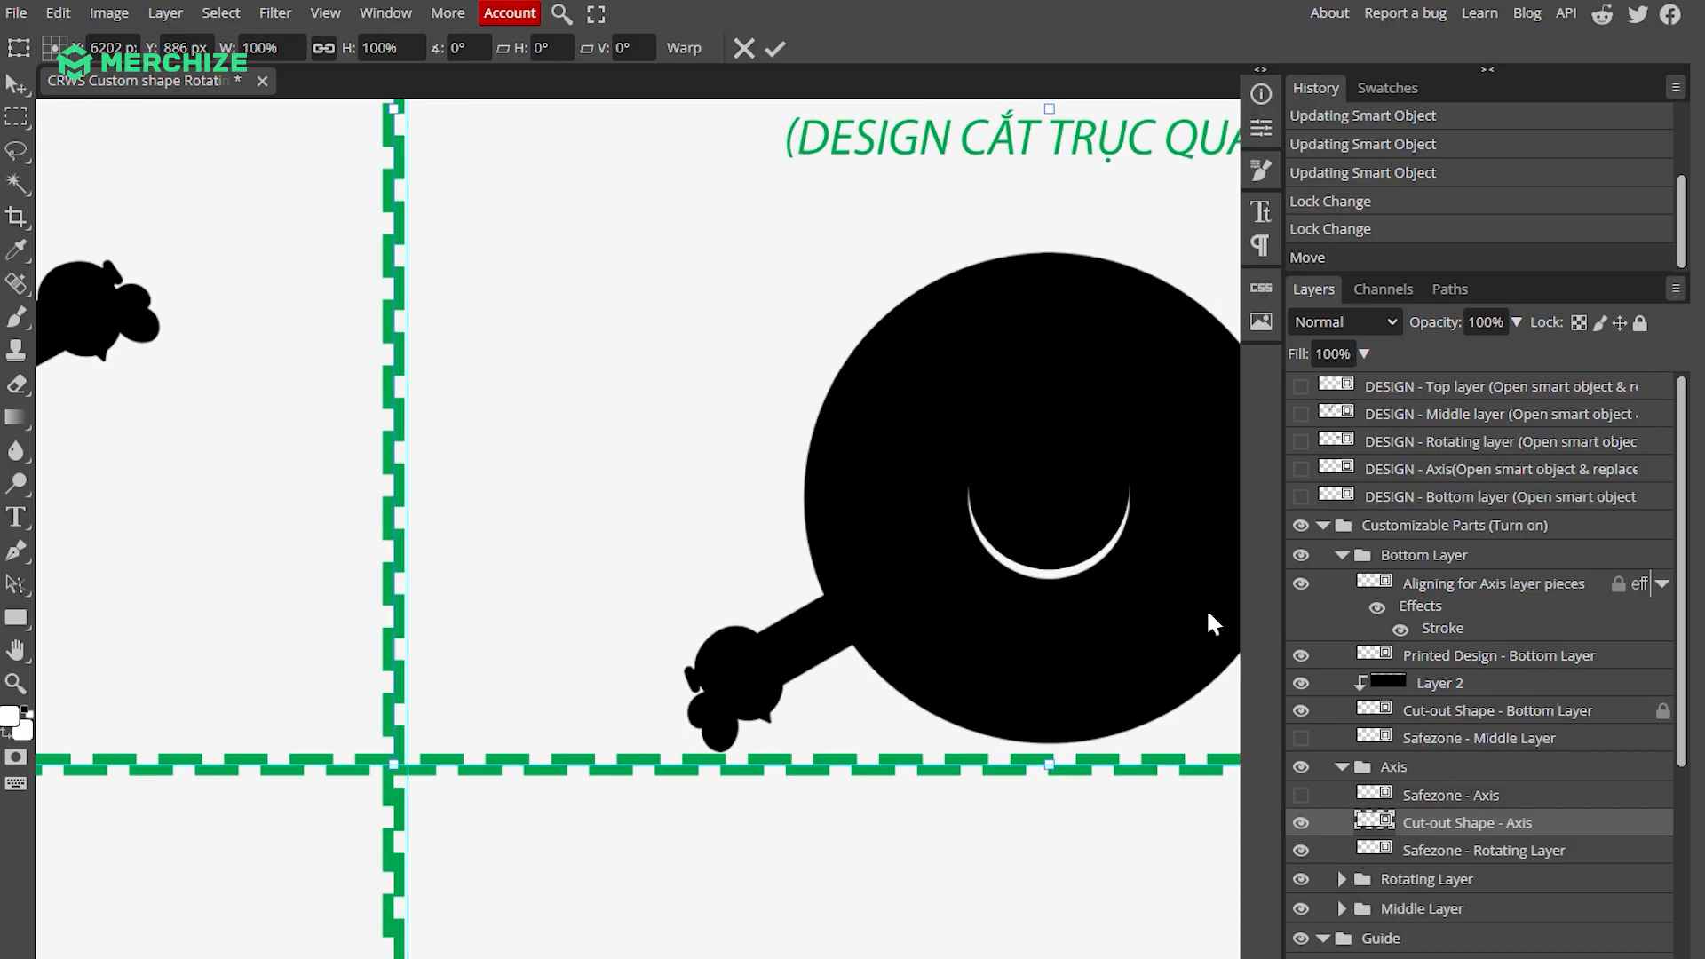
{"action": "key", "text": "Up"}
{"action": "key", "text": "Up"}
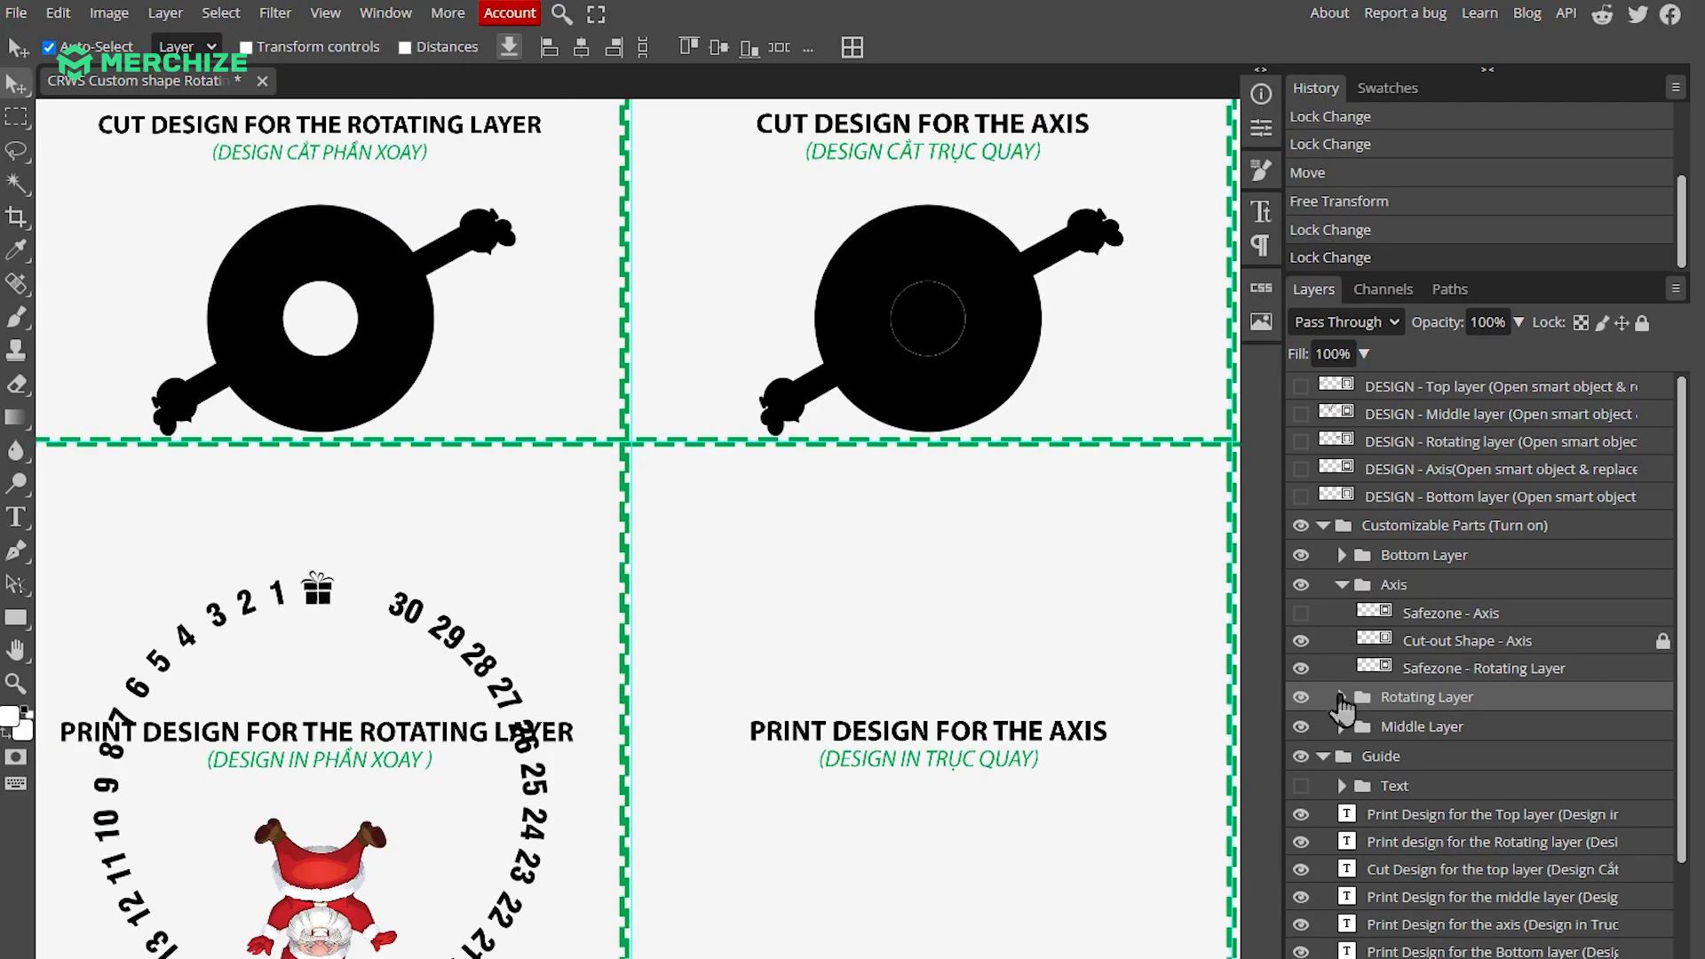
- Show Safezone - Middle Layer in the Rotating Layer group and compare the rotating cut shape with the middle flower design
{"action": "left_click", "coordinate": [1342, 697]}
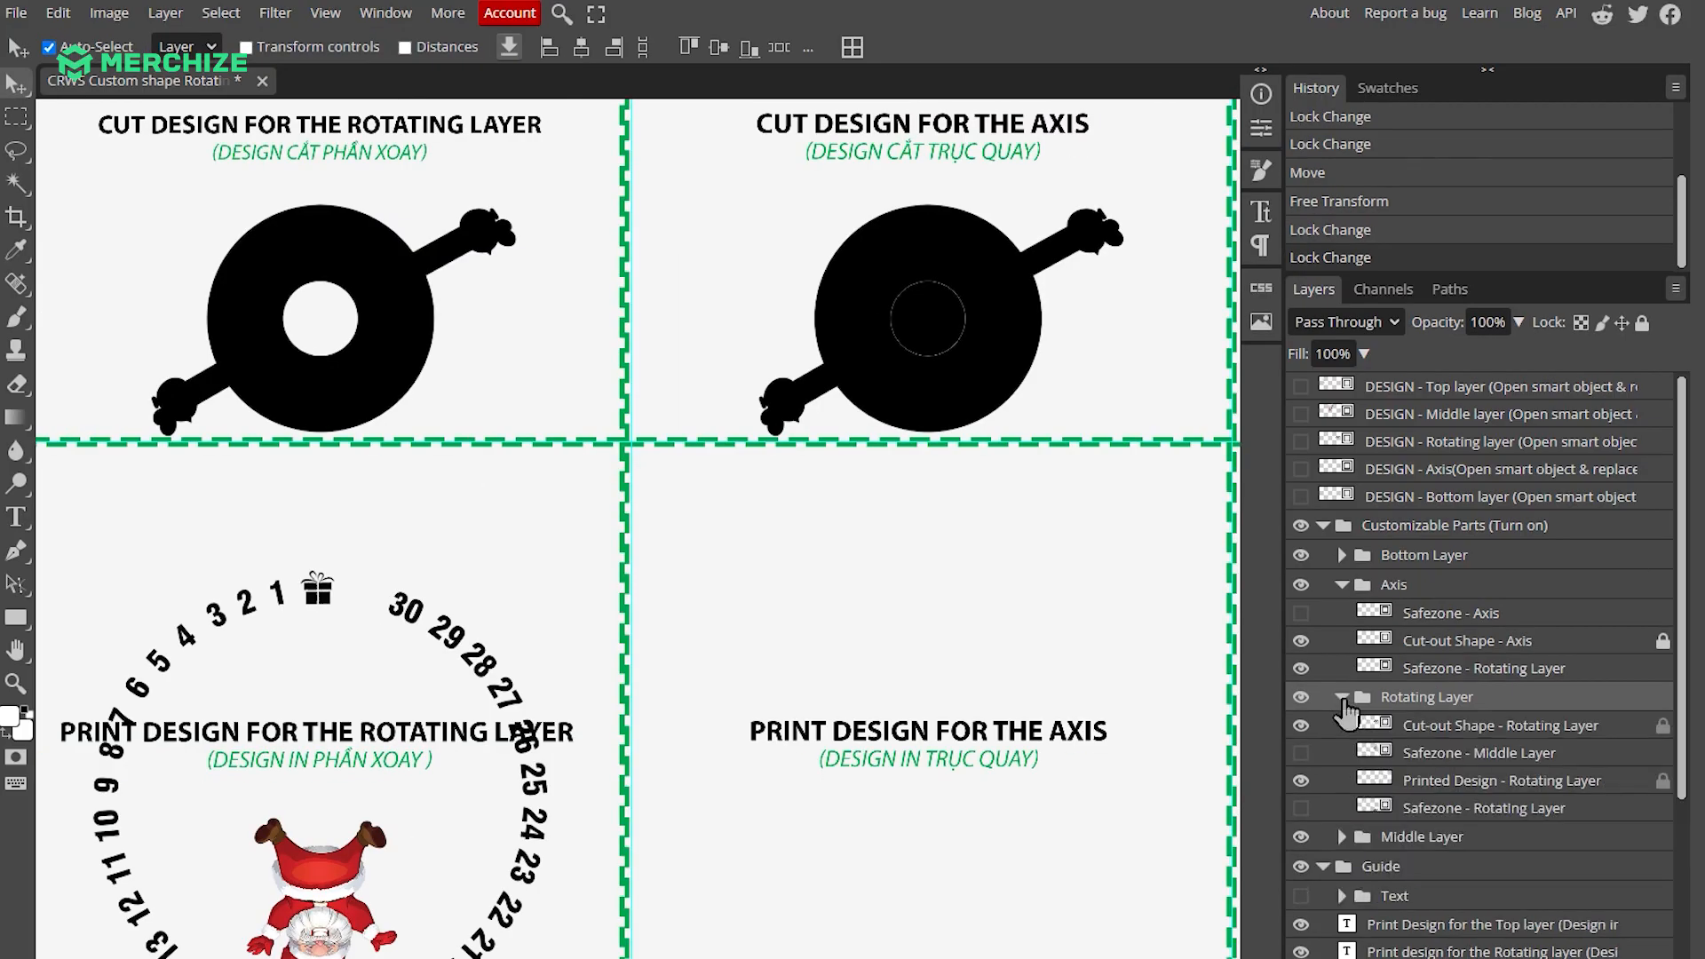
{"action": "left_click", "coordinate": [1302, 754]}
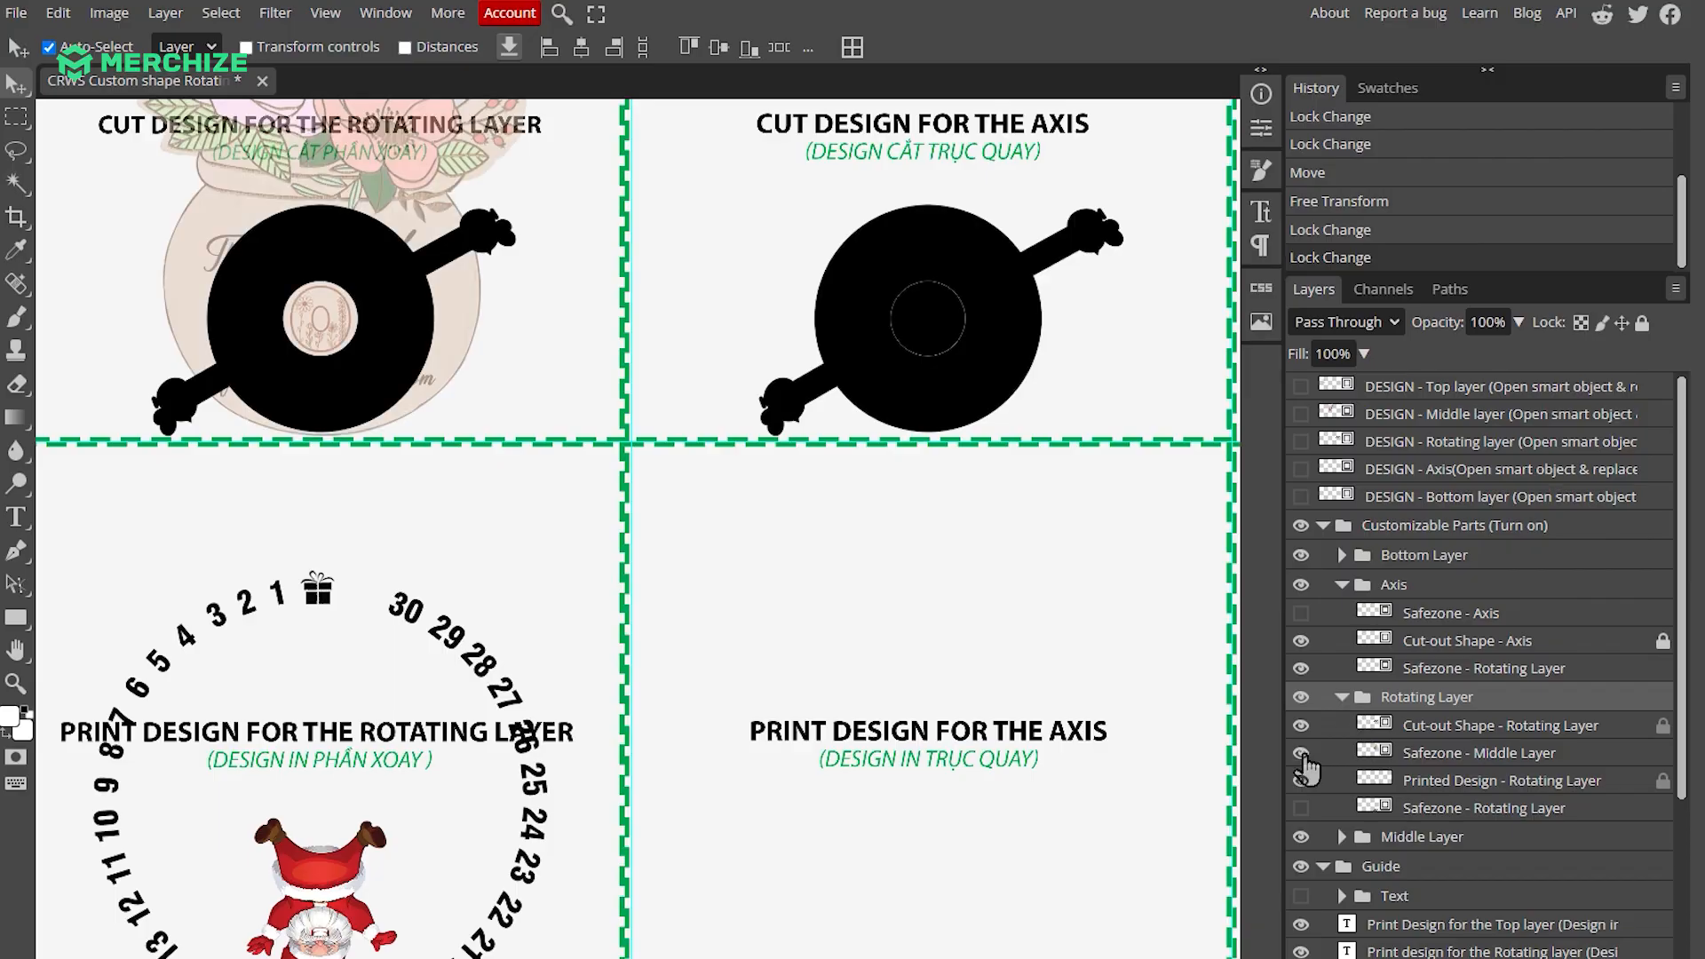
{"action": "scroll", "coordinate": [403, 423], "scroll_direction": "up", "scroll_amount": 3}
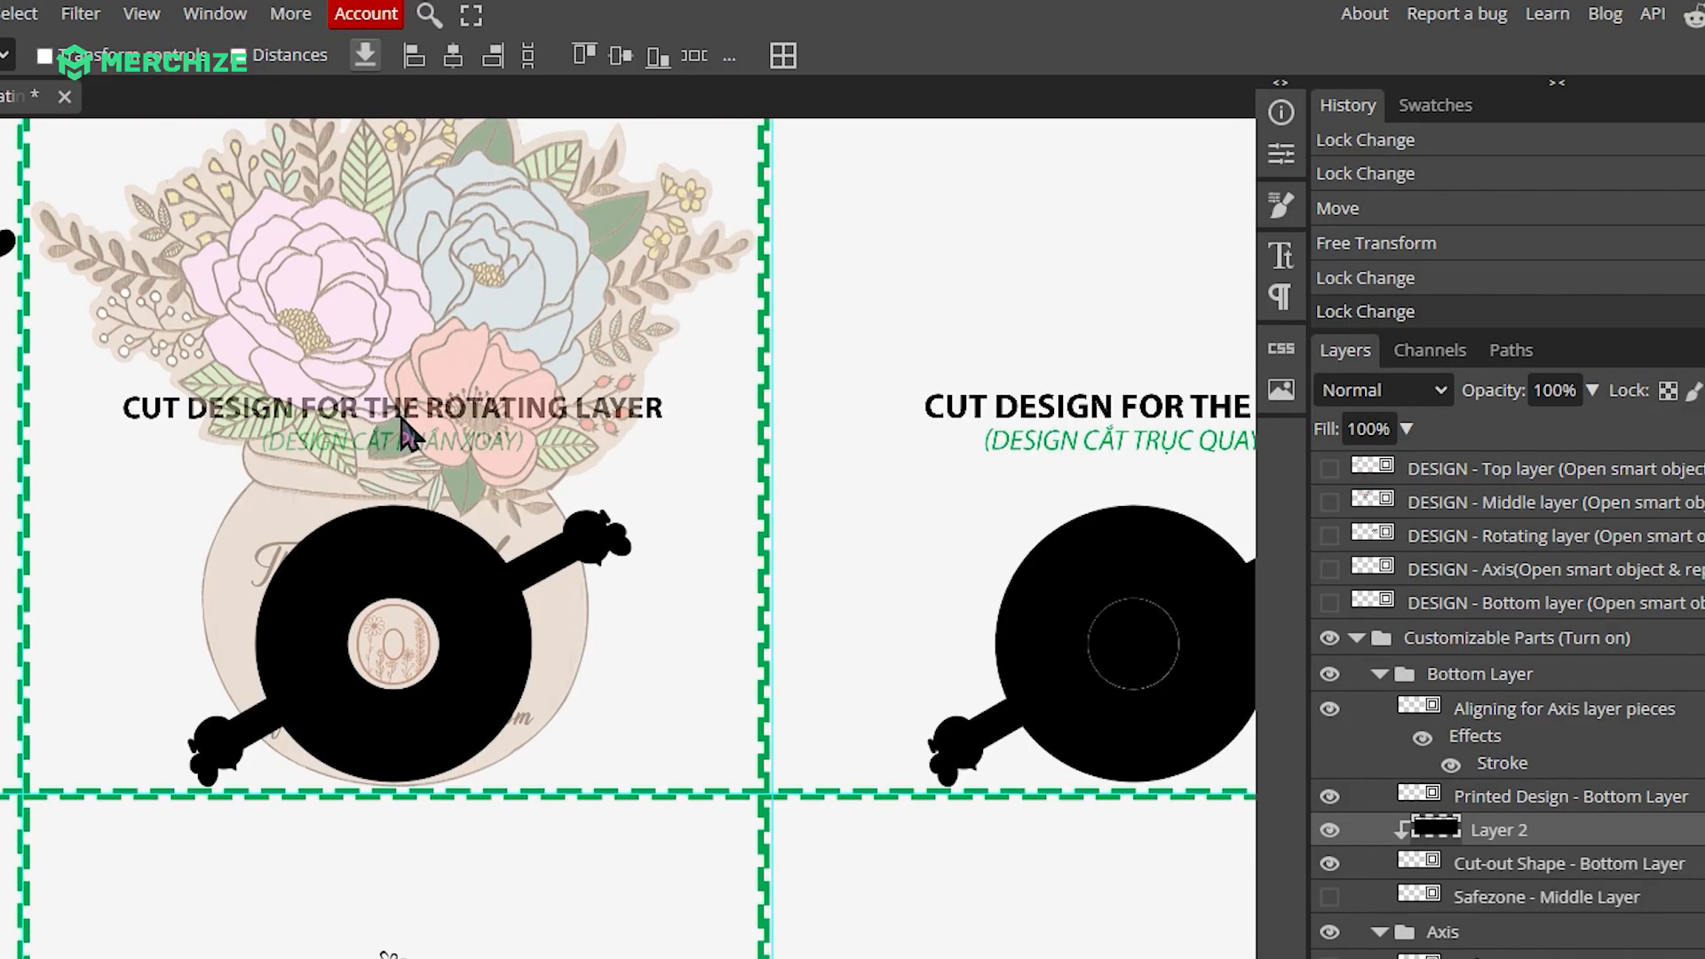
{"action": "scroll", "coordinate": [403, 423], "scroll_direction": "left", "scroll_amount": 2}
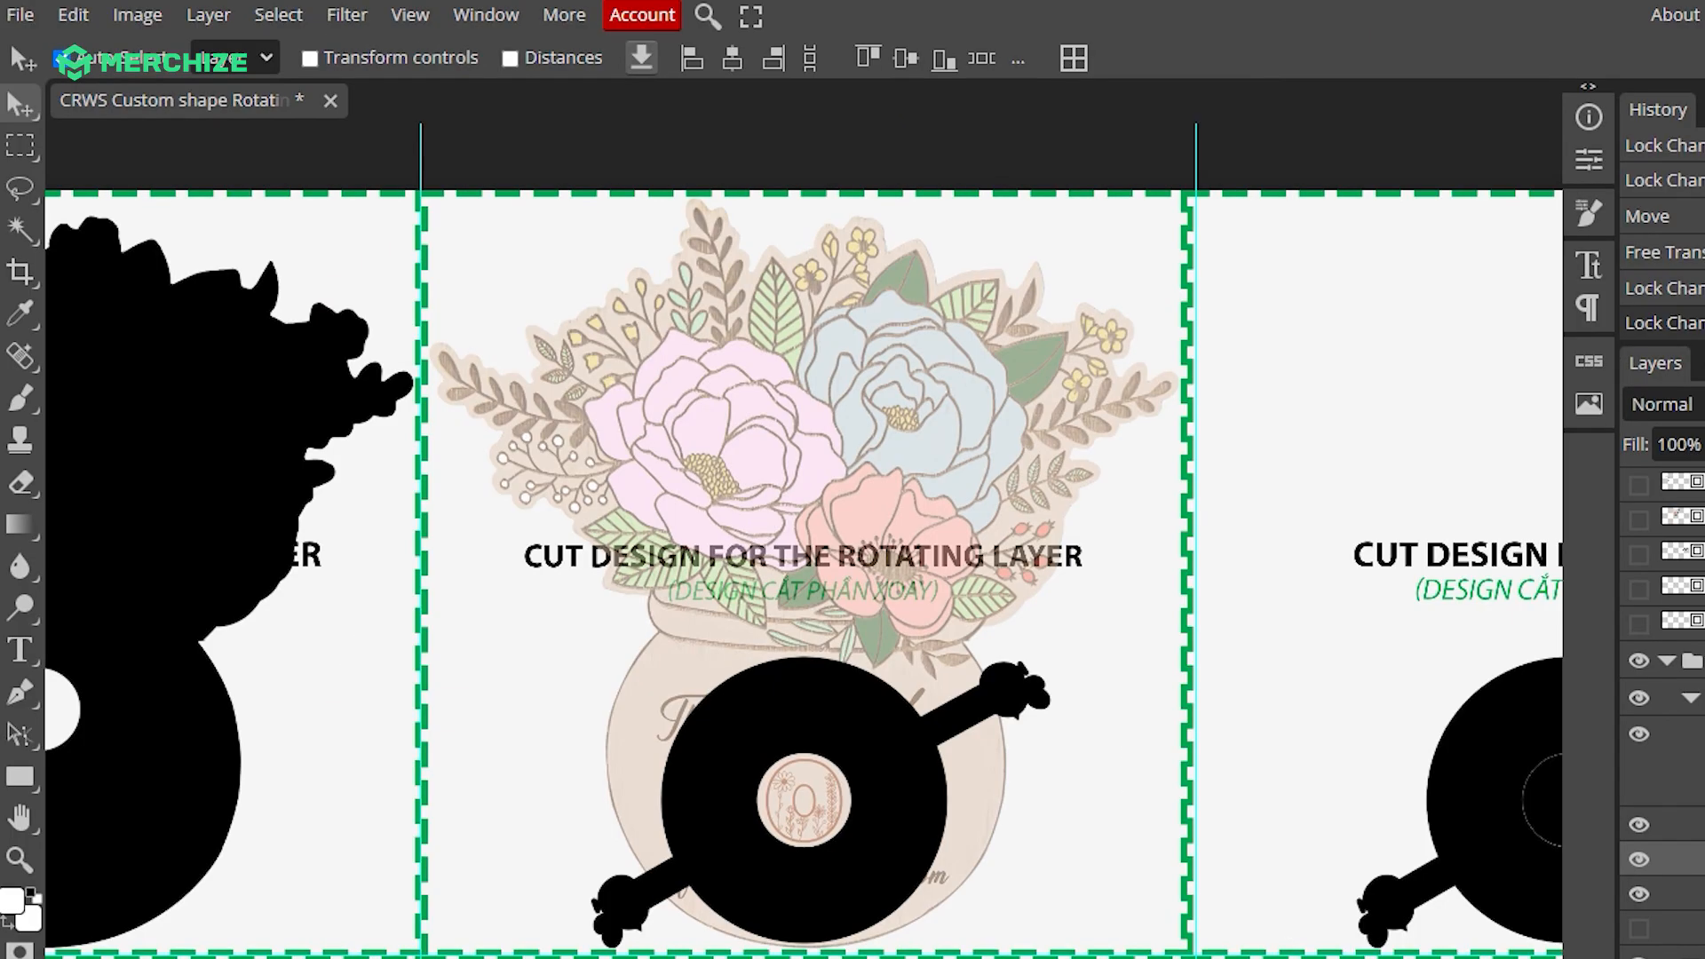
{"action": "scroll", "coordinate": [1661, 711], "scroll_direction": "down", "scroll_amount": 2}
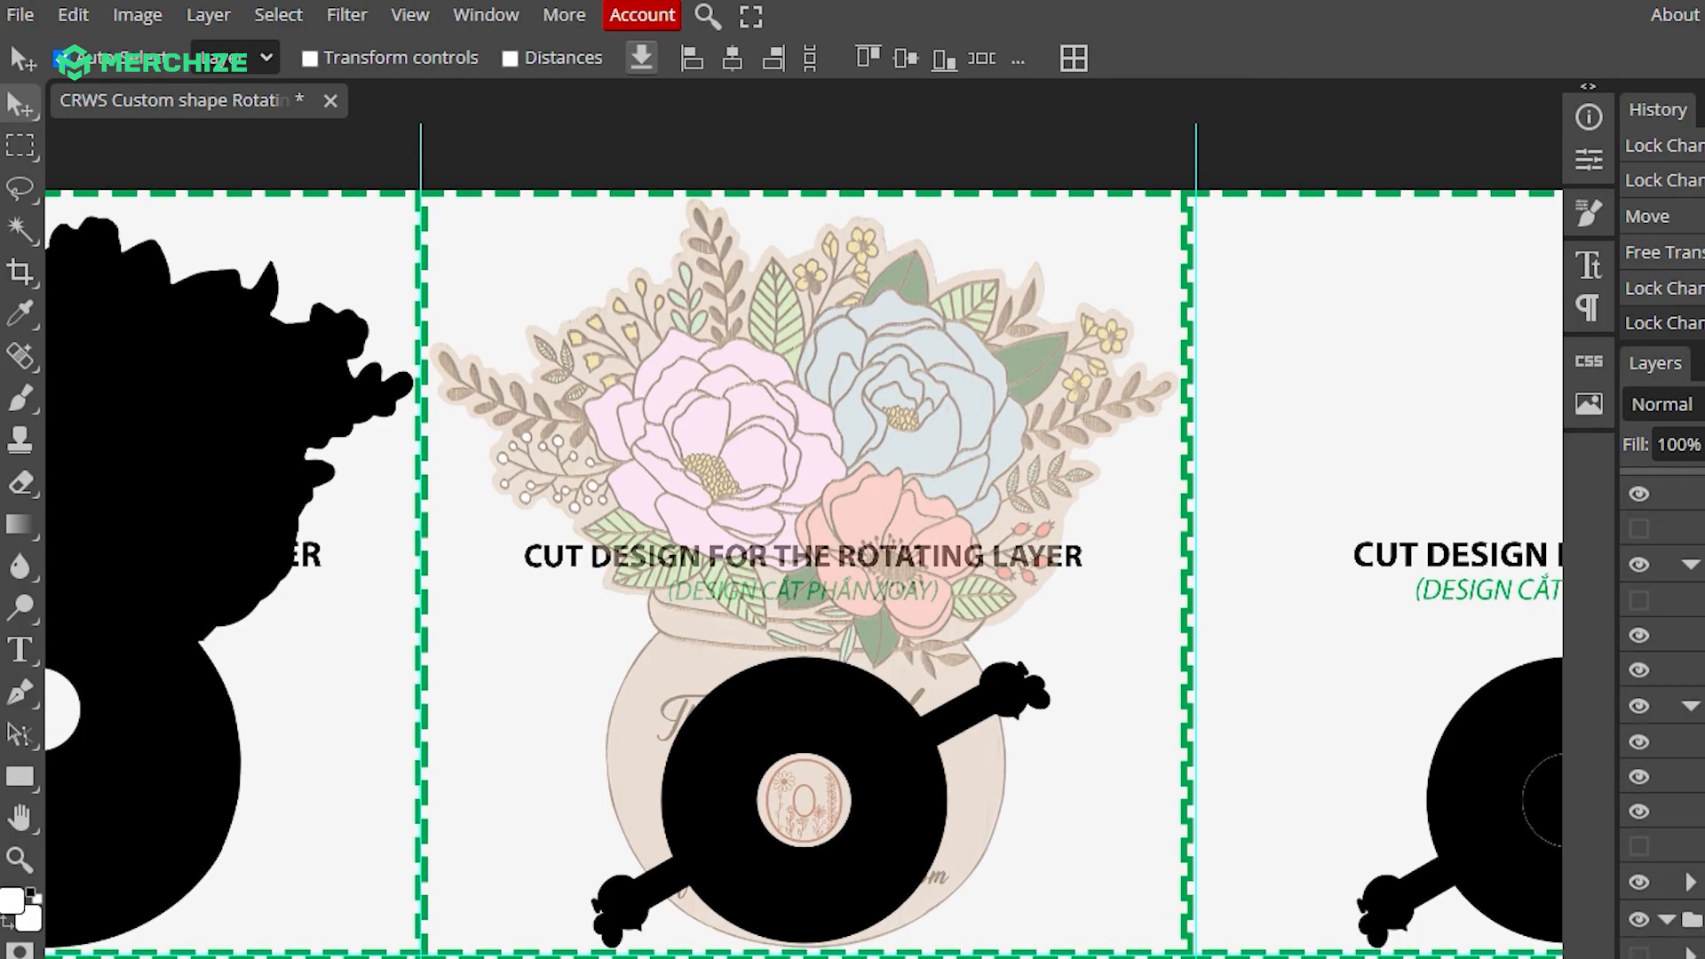
{"action": "left_click", "coordinate": [1640, 778]}
{"action": "left_click", "coordinate": [1640, 778]}
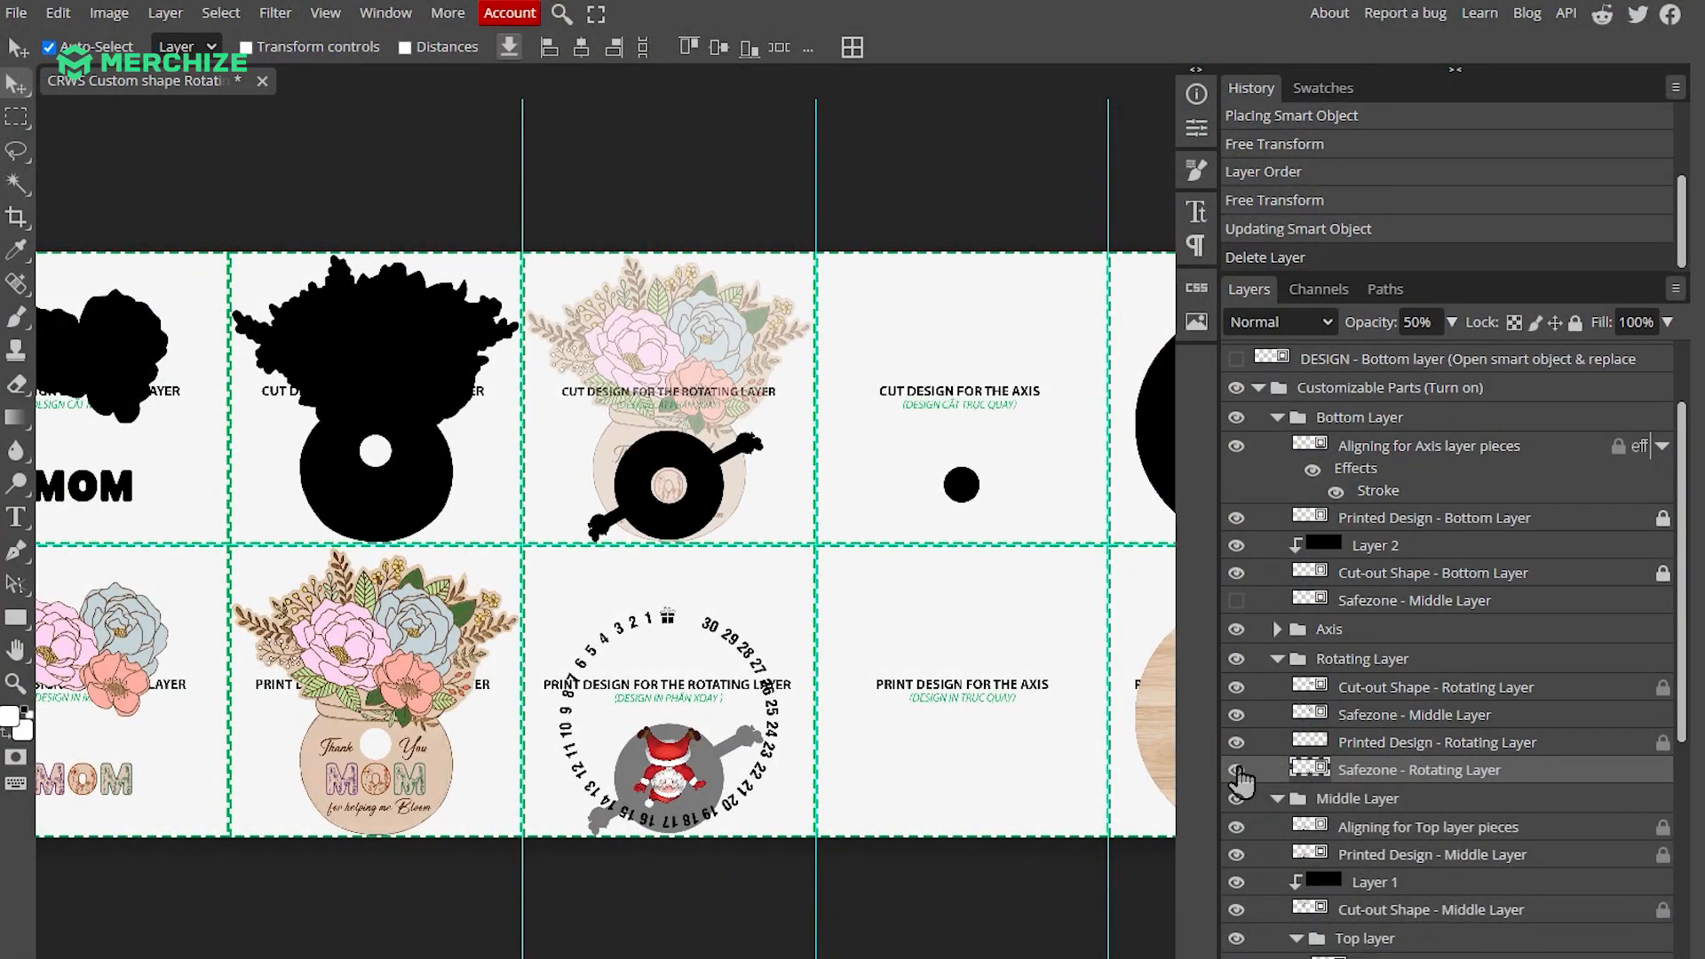
- Show Safezone - Rotating Layer, place artwork 3 in the Rotating Layer group, and scale it to 164.07% over the grey safe-zone shape
{"action": "left_click", "coordinate": [1237, 770]}
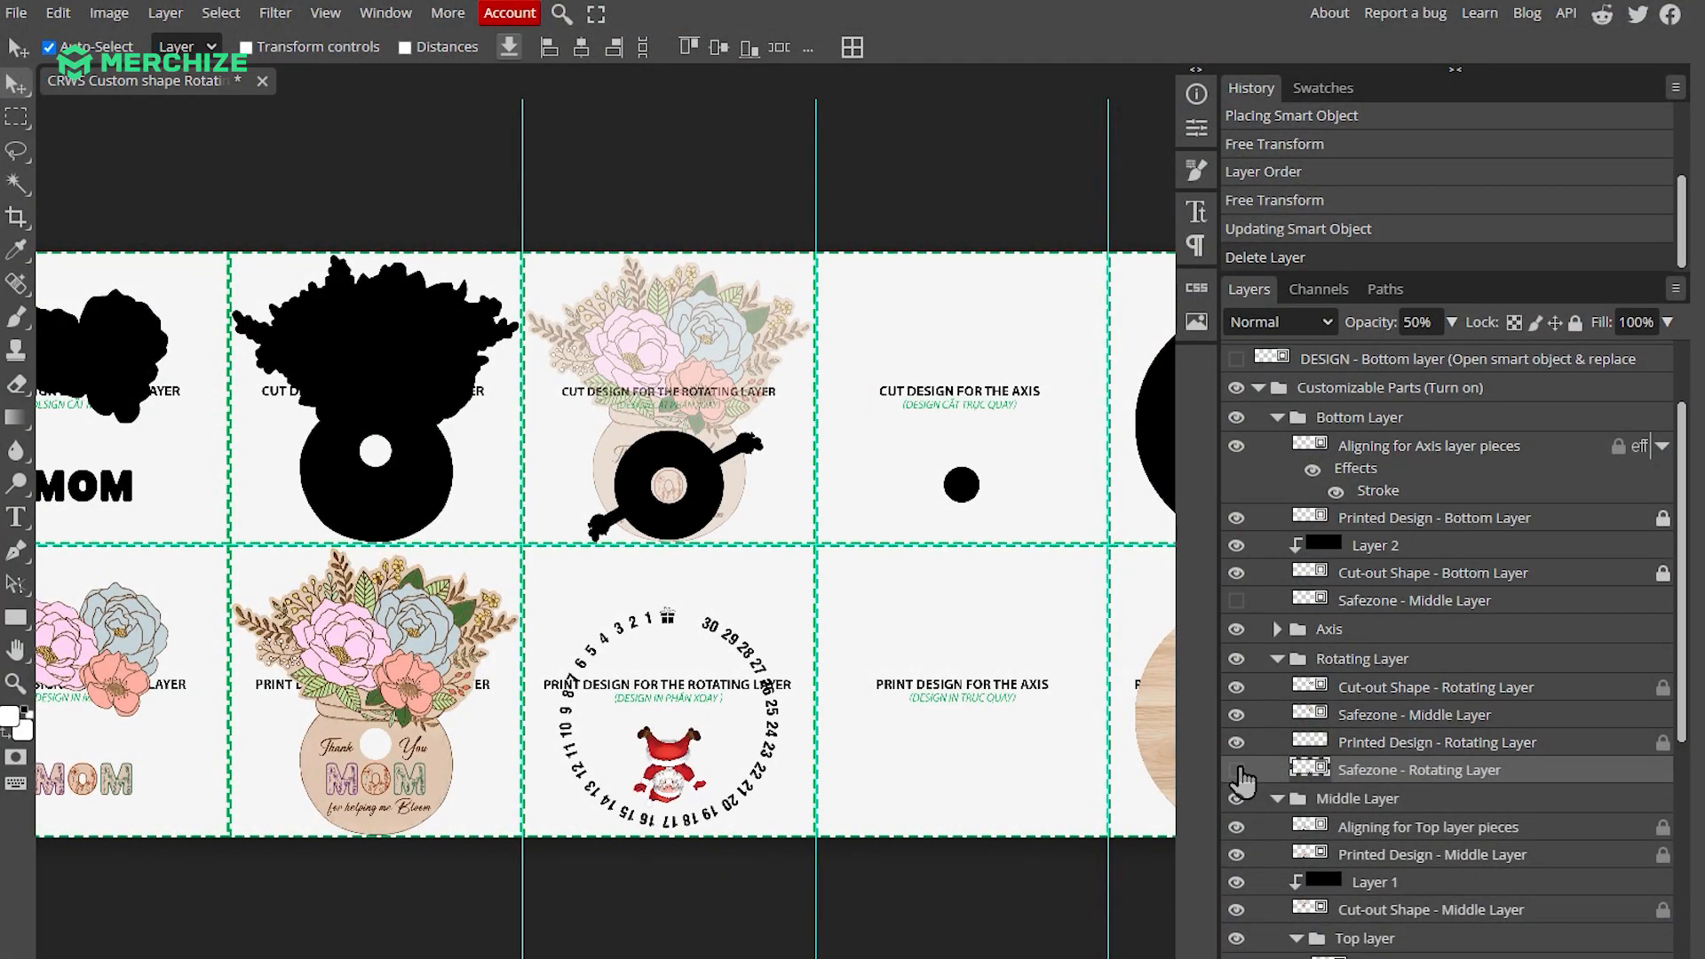
{"action": "left_click", "coordinate": [1237, 771]}
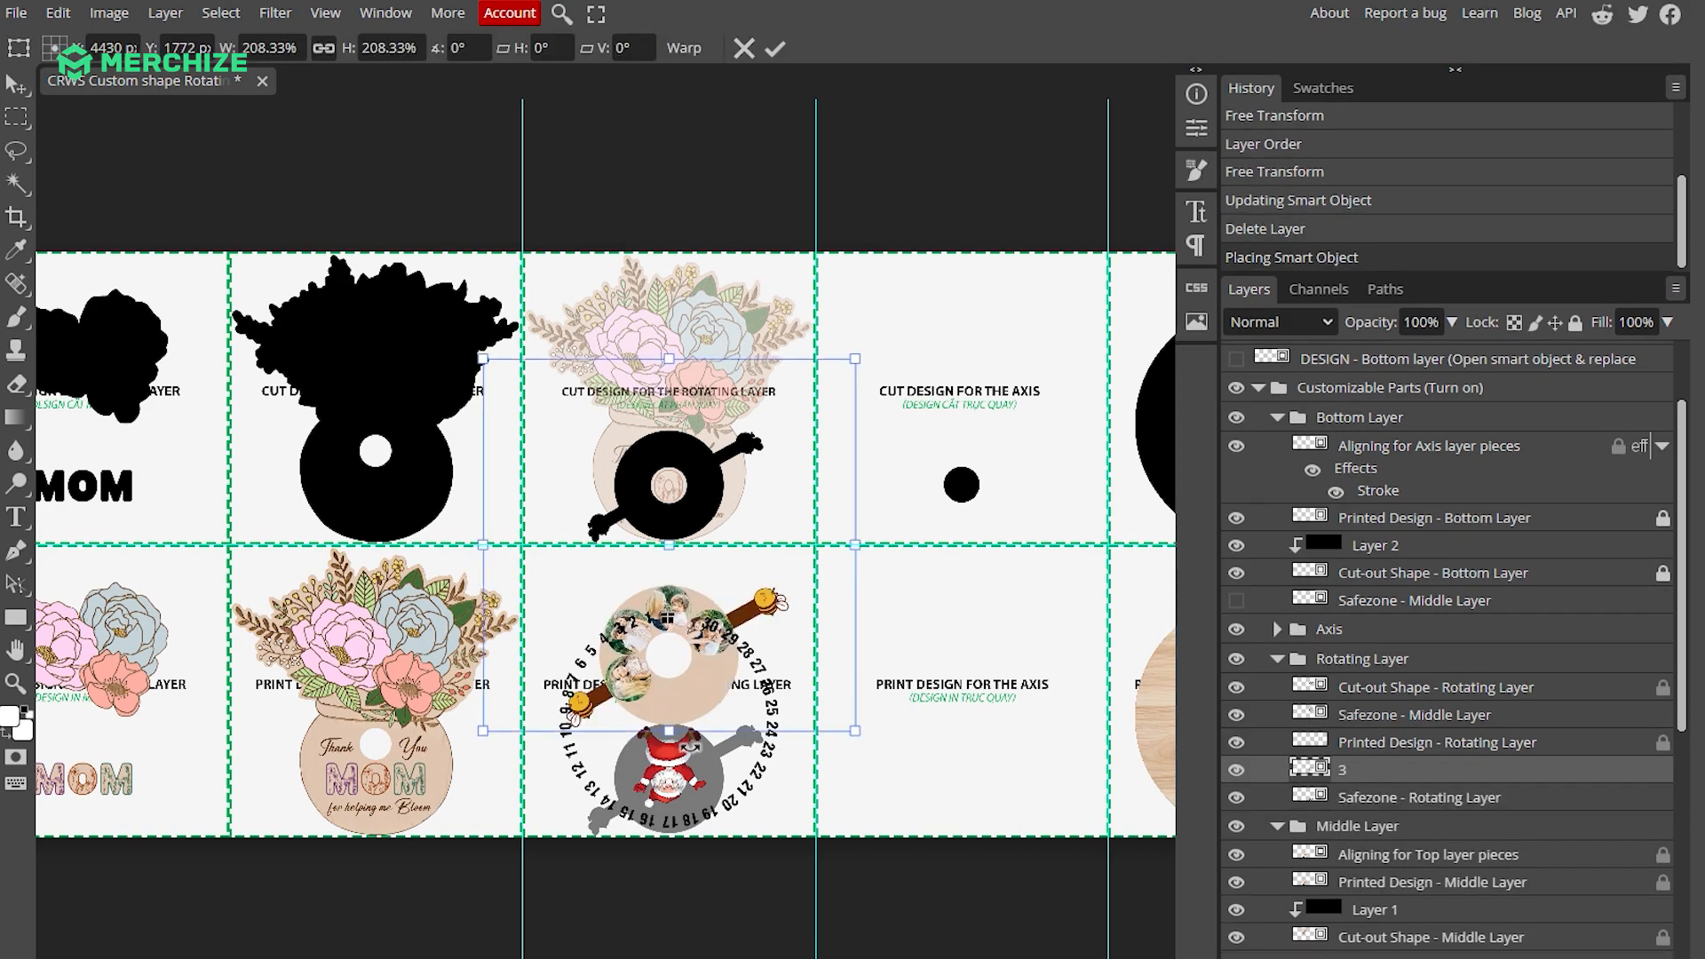
{"action": "left_click_drag", "start_coordinate": [691, 707], "coordinate": [695, 804]}
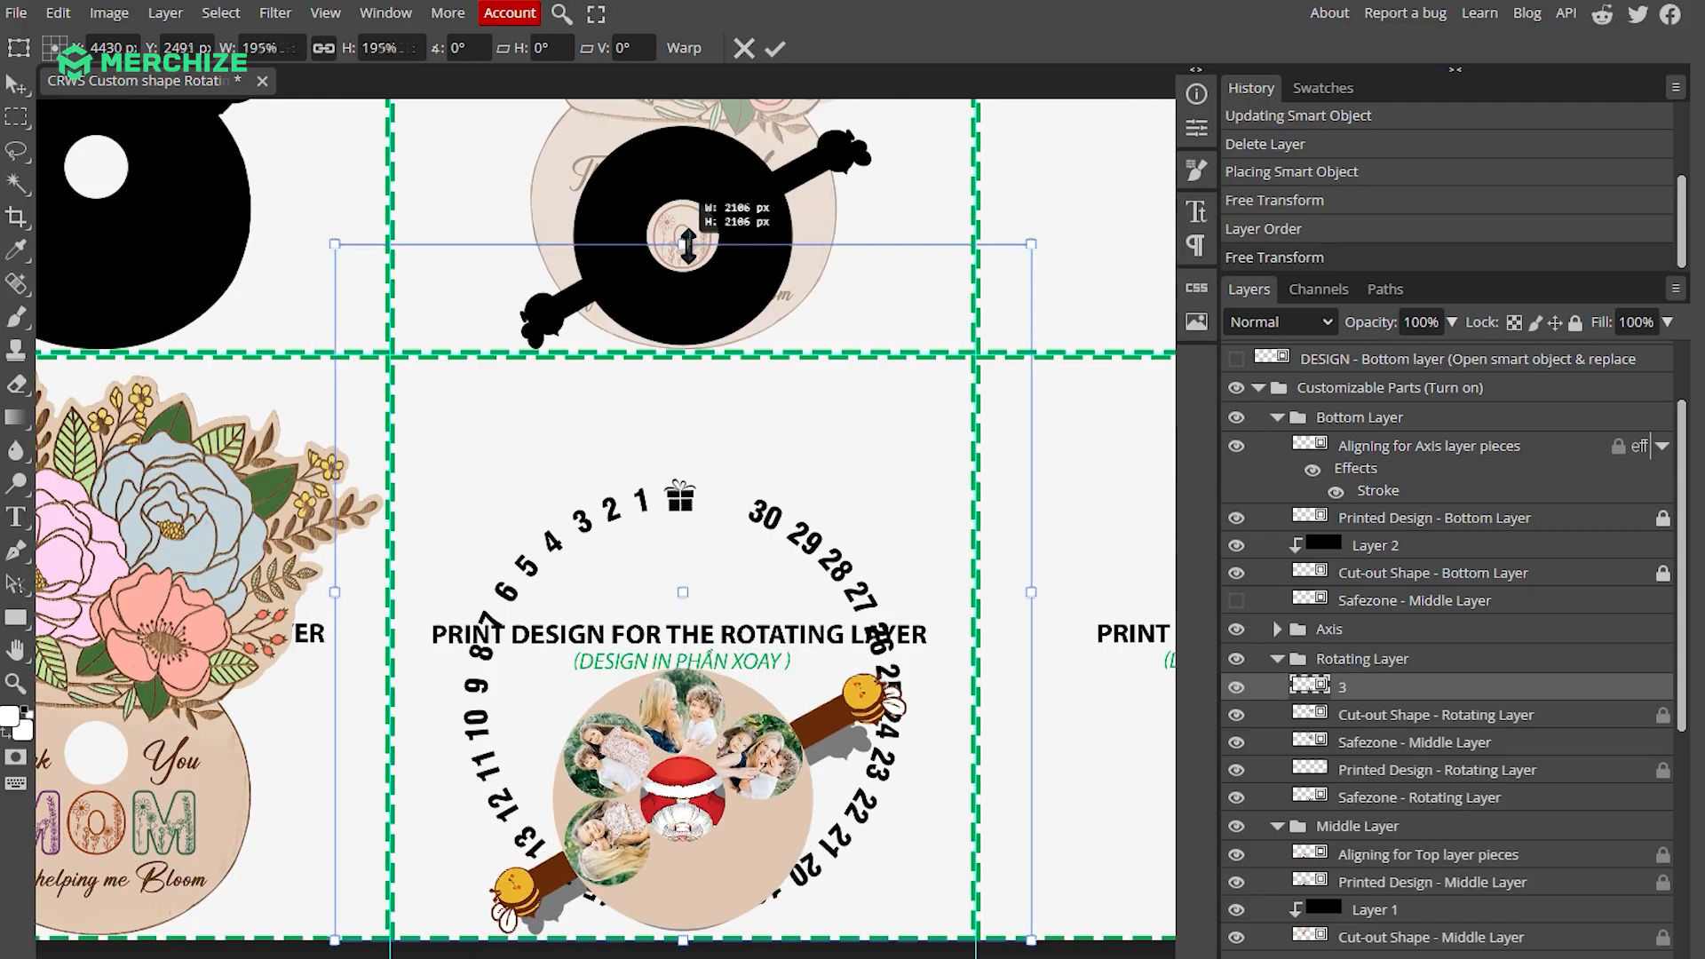
{"action": "left_click_drag", "start_coordinate": [696, 395], "coordinate": [697, 354]}
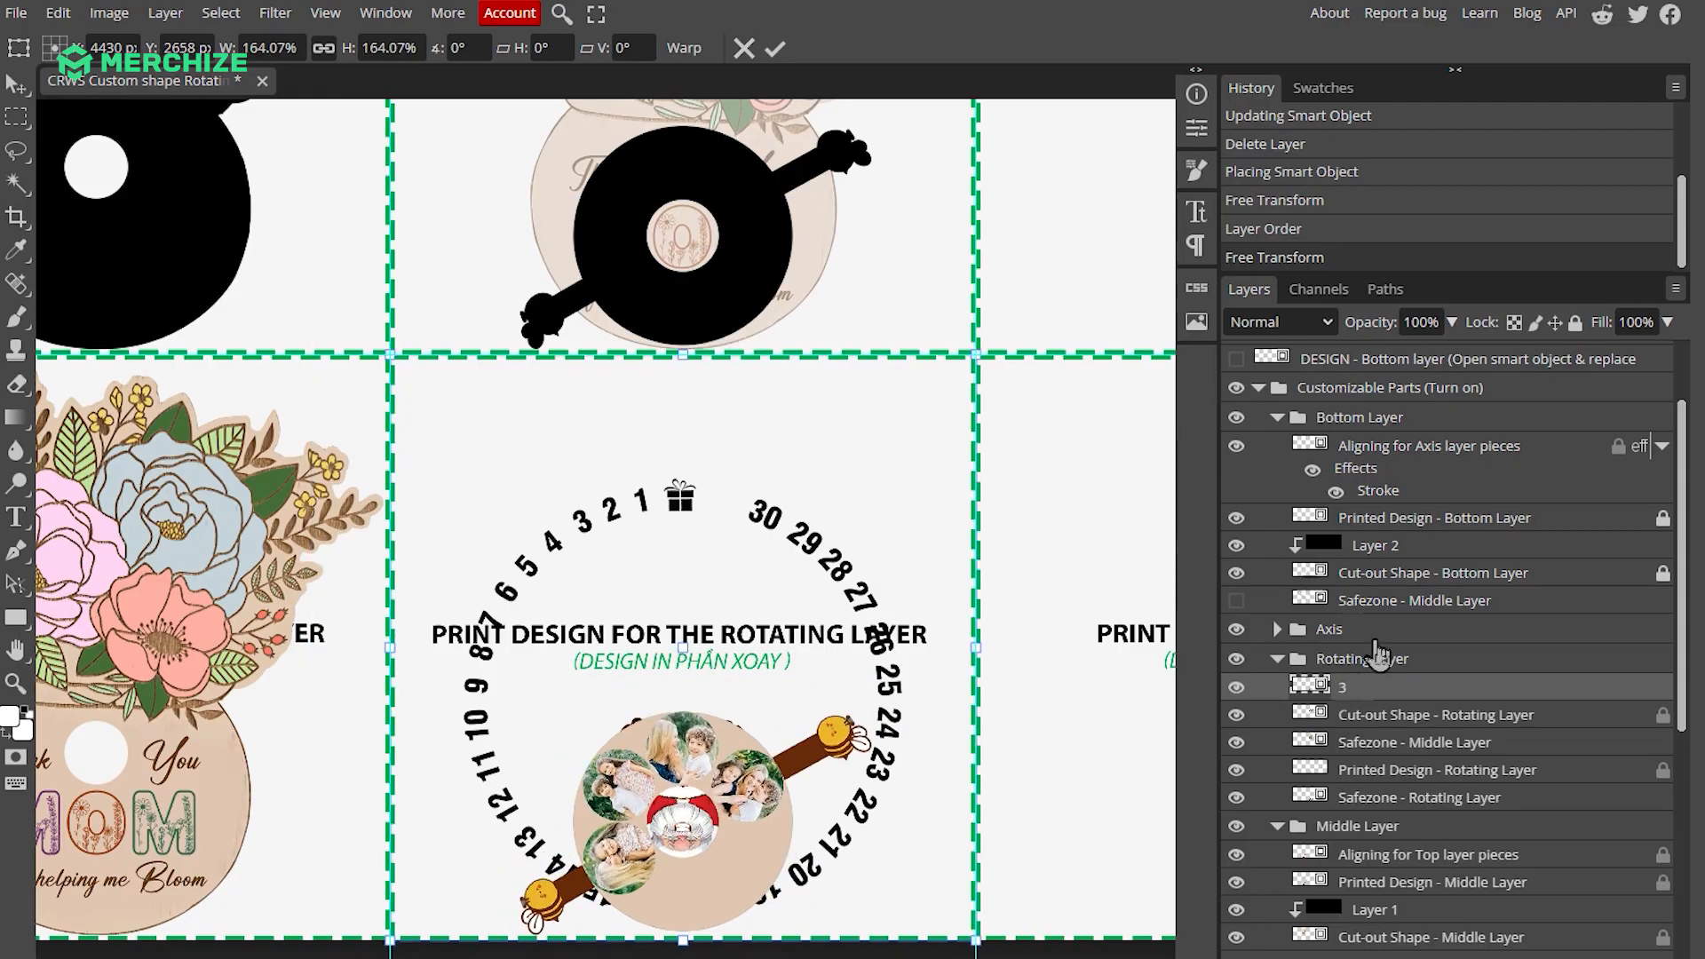
- Toggle artwork 3 to compare its outline with the grey safe-zone shape in the rotating print panel
{"action": "left_click", "coordinate": [1236, 688]}
{"action": "left_click", "coordinate": [1236, 688]}
{"action": "left_click", "coordinate": [1237, 687]}
{"action": "left_click", "coordinate": [1237, 687]}
{"action": "left_click", "coordinate": [1237, 688]}
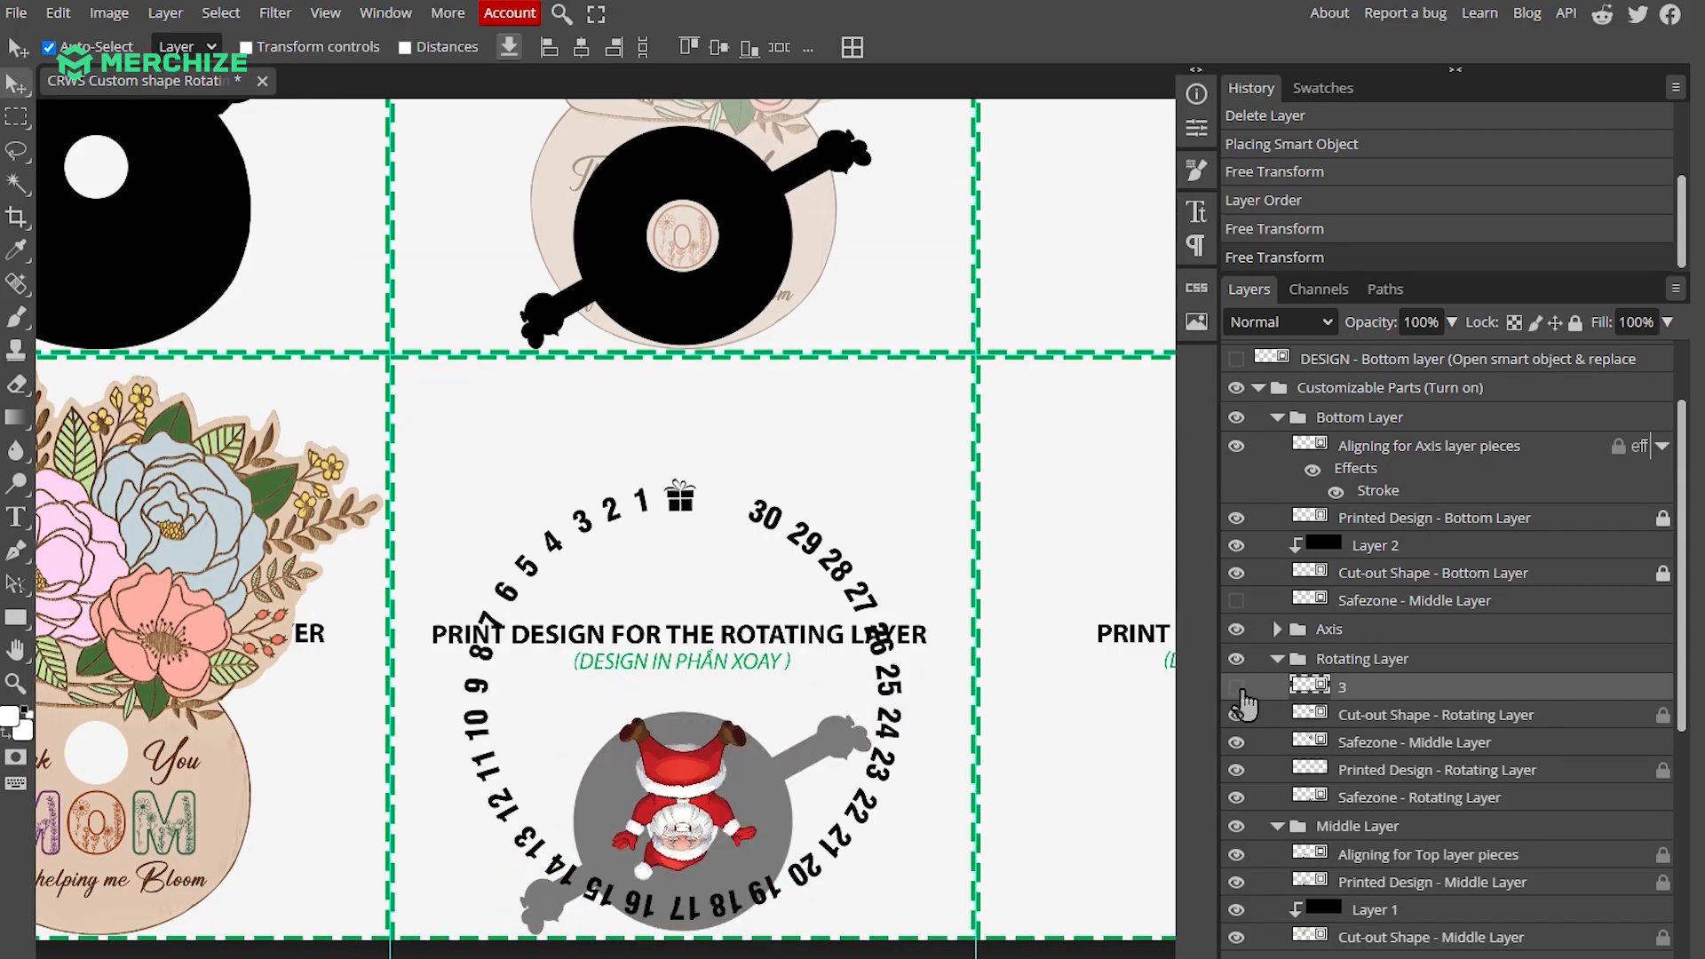
- Show artwork 3 again and hide Safezone - Middle Layer and Printed Design - Rotating Layer in the Rotating Layer group
{"action": "left_click", "coordinate": [1235, 804]}
{"action": "left_click", "coordinate": [1242, 692]}
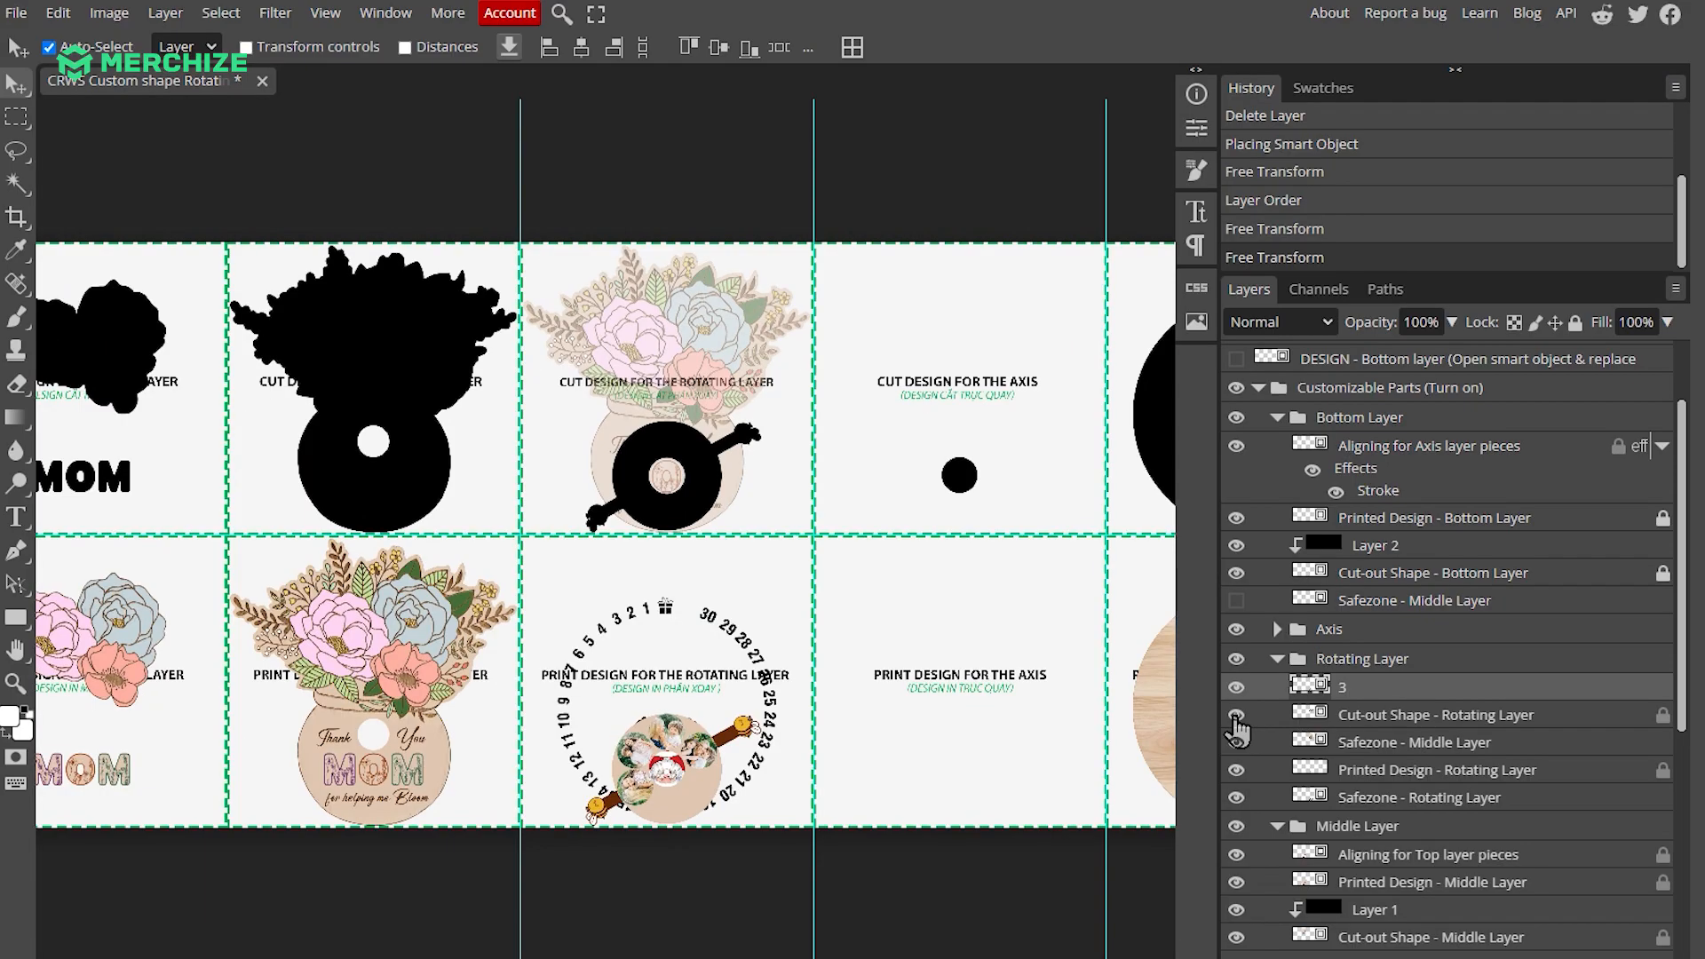
{"action": "left_click", "coordinate": [1237, 742]}
{"action": "left_click", "coordinate": [1237, 770]}
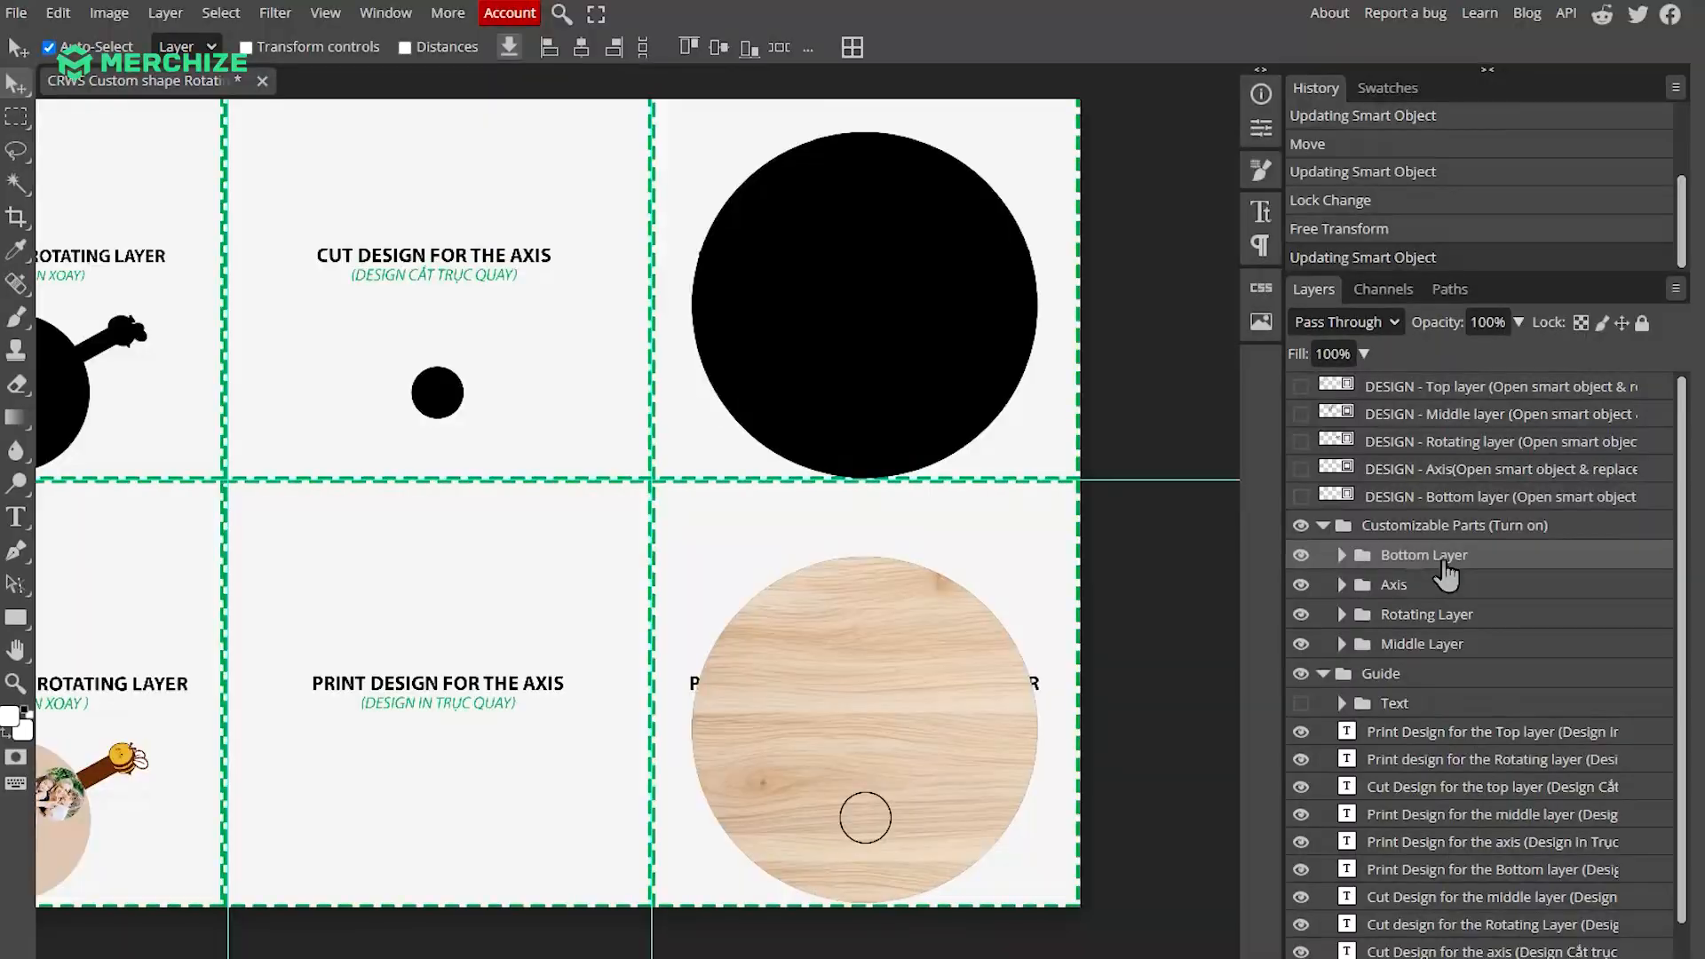
- Open the DESIGN - Bottom layer smart object, hide its Design and Layer 3 layers, and show the DESIGN - Bottom layer guide
{"action": "left_click", "coordinate": [1303, 556]}
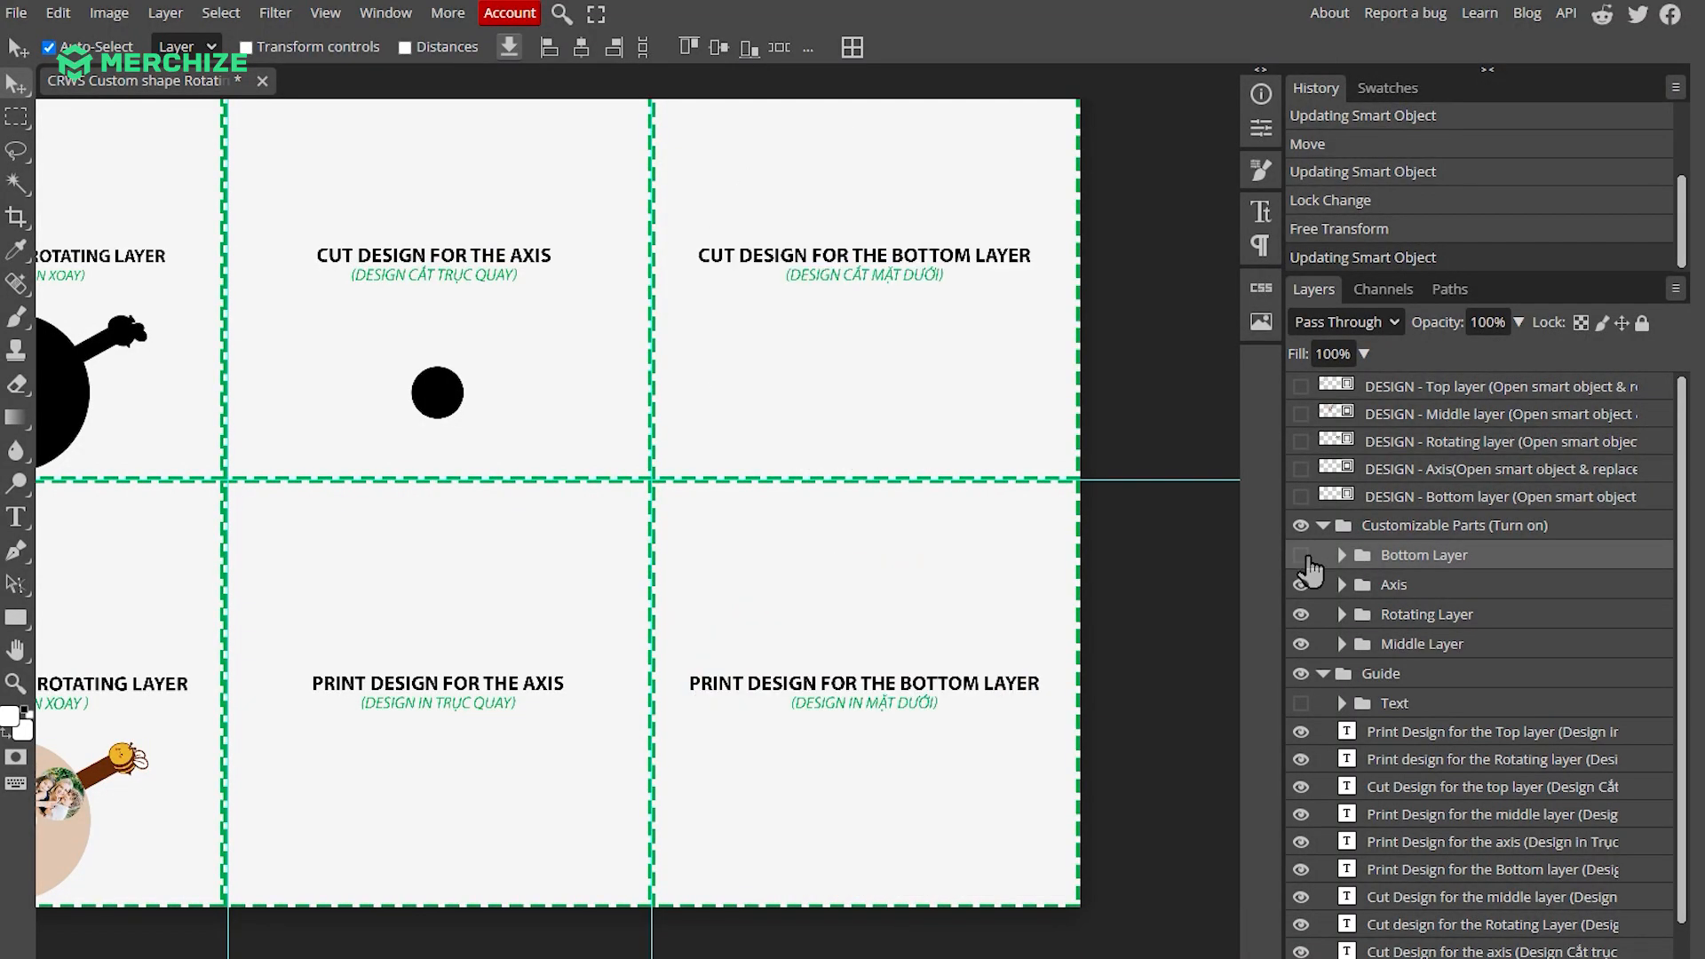
{"action": "left_click", "coordinate": [1304, 556]}
{"action": "left_click", "coordinate": [1350, 499]}
{"action": "double_click", "coordinate": [1348, 498]}
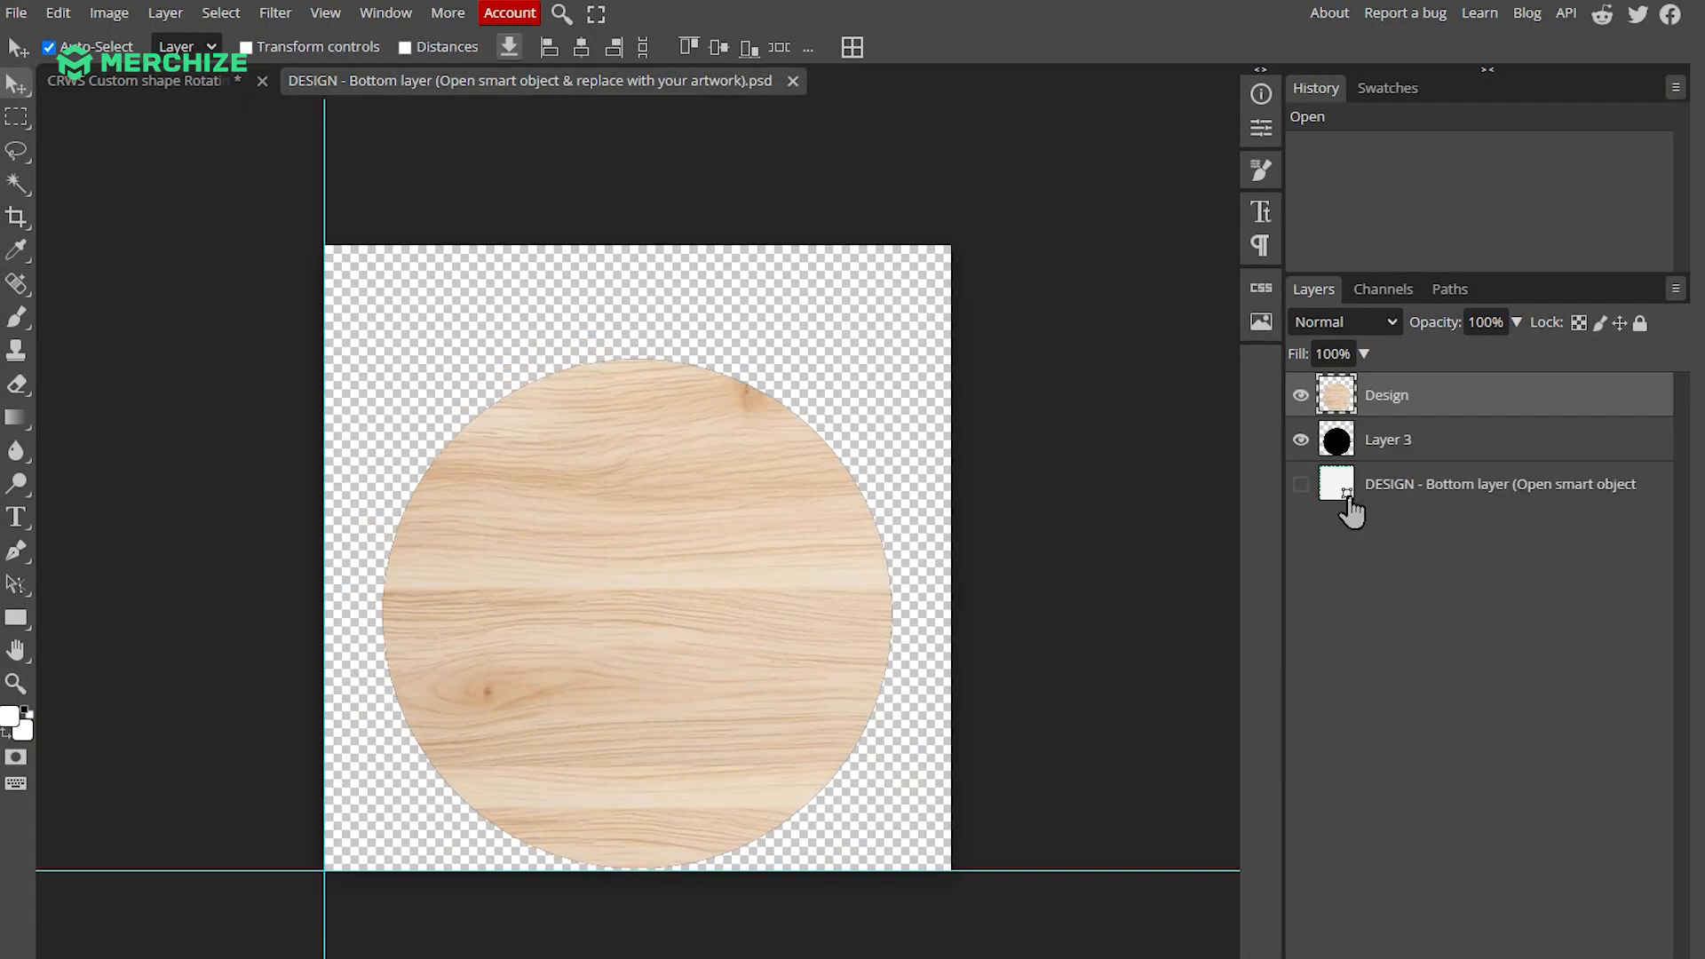
{"action": "left_click", "coordinate": [1301, 396]}
{"action": "left_click", "coordinate": [1301, 440]}
{"action": "left_click", "coordinate": [1301, 484]}
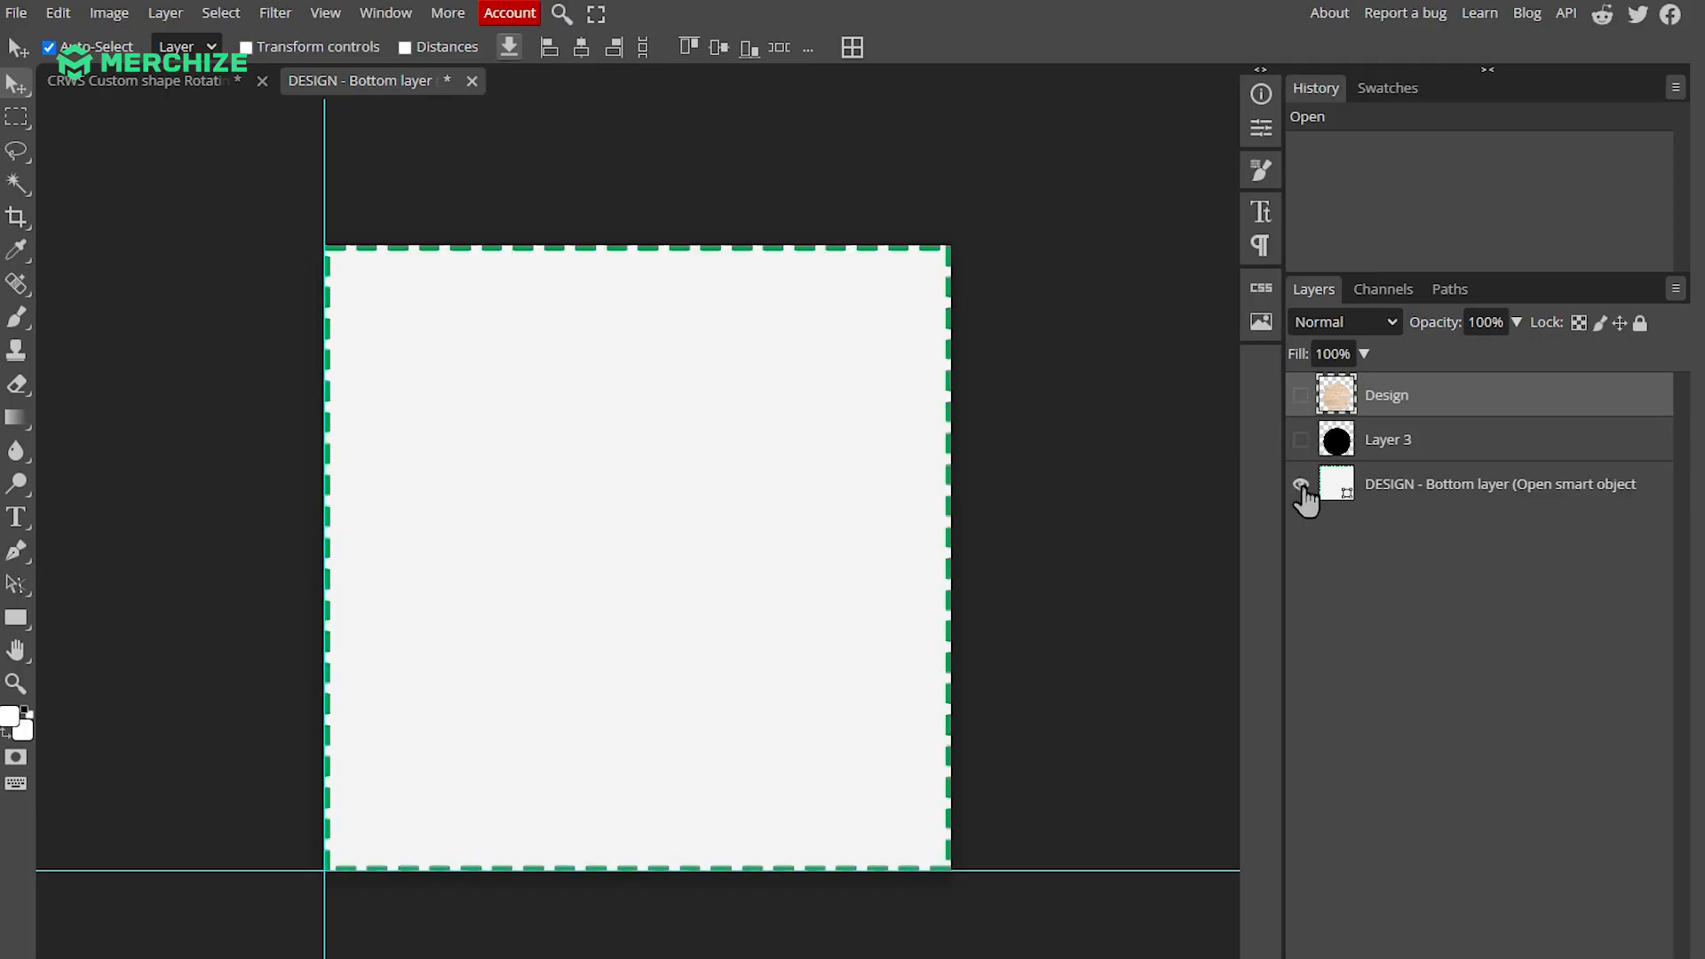
- Place artwork 5 in the bottom layer smart object, hide the guide layer, and save and close the smart object
{"action": "left_click_drag", "start_coordinate": [1532, 88], "coordinate": [696, 568]}
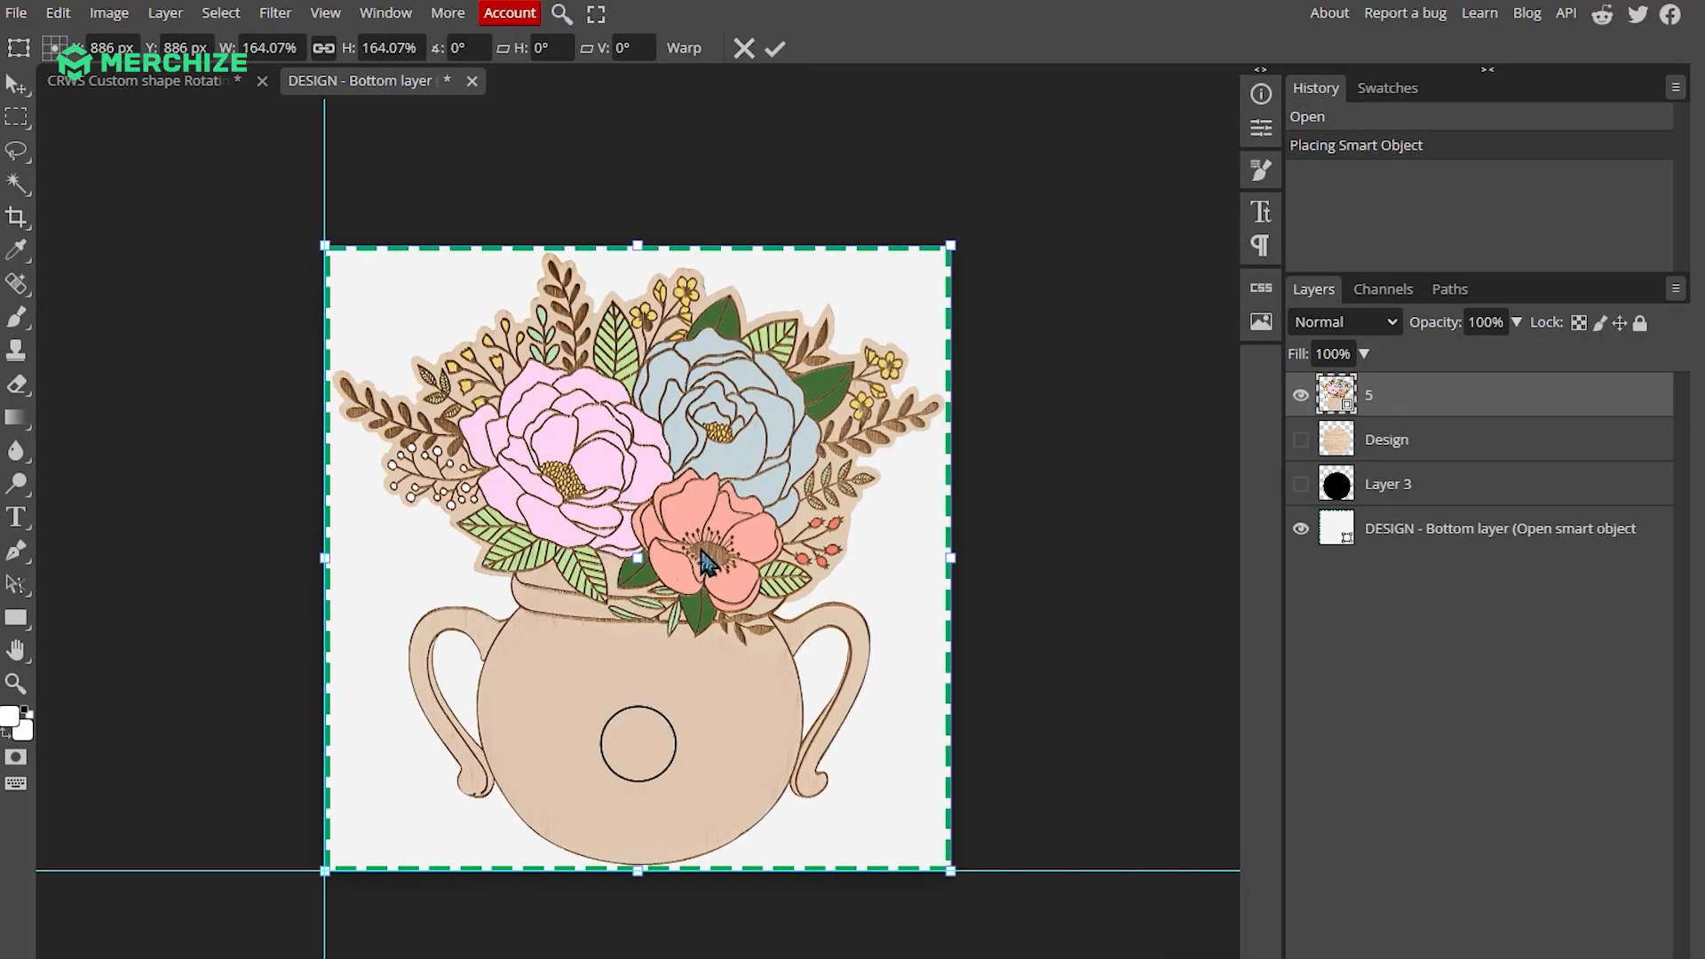
{"action": "key", "text": "Return"}
{"action": "left_click", "coordinate": [1301, 529]}
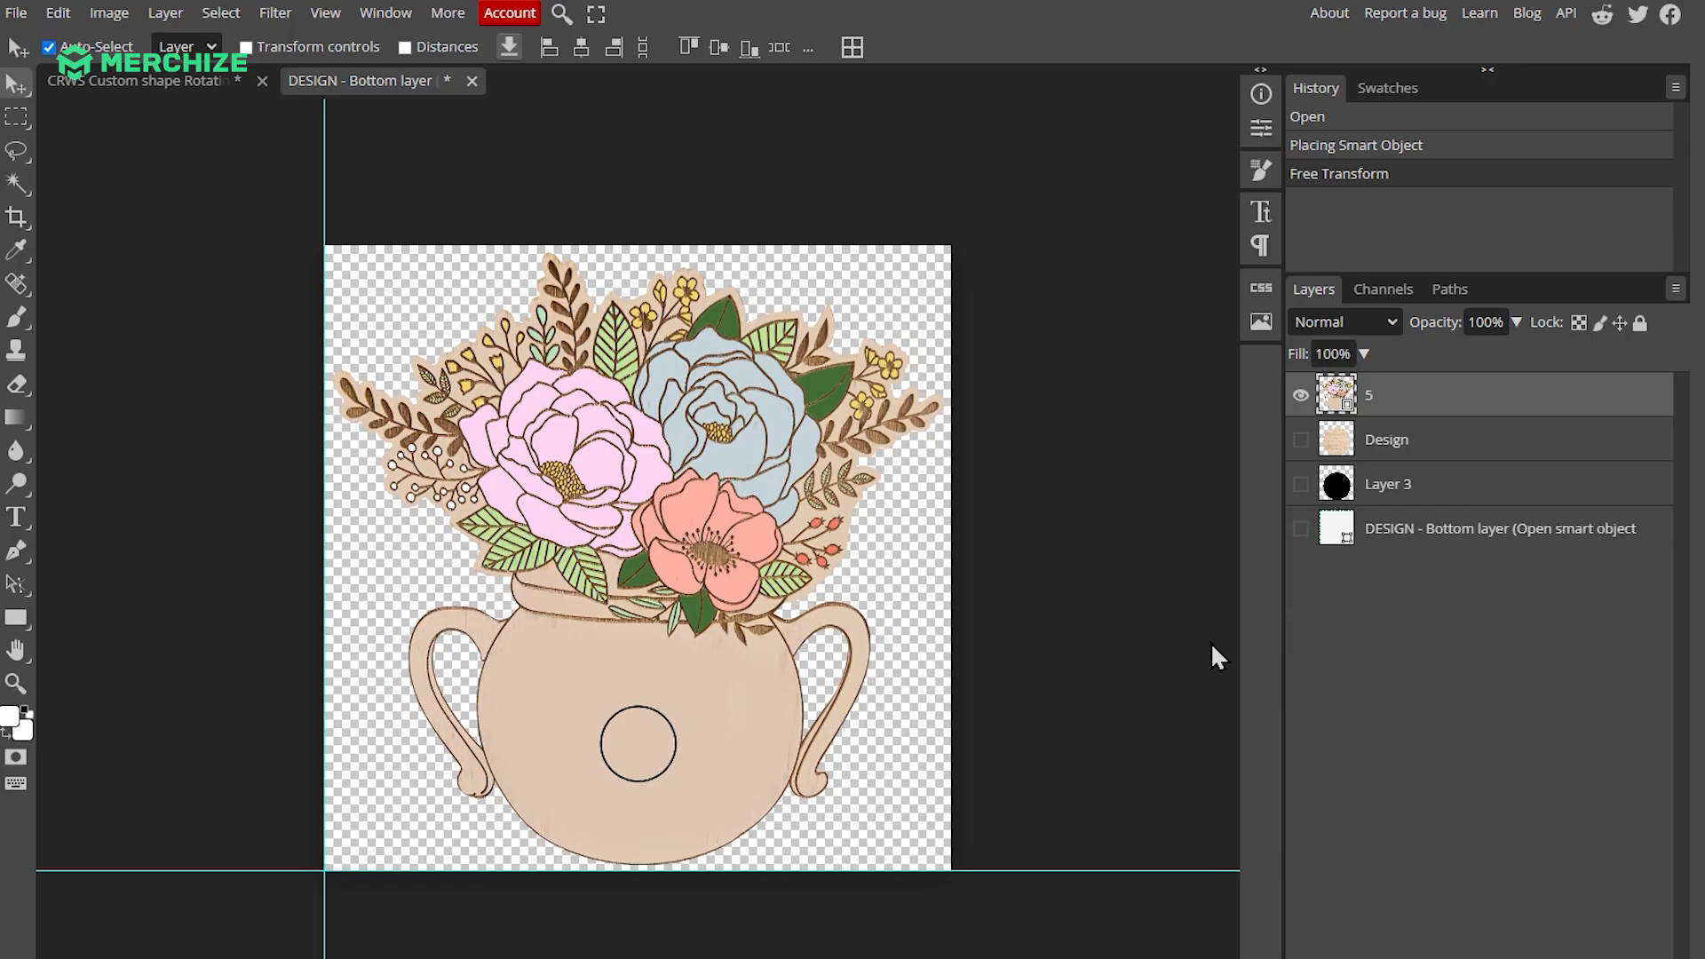
{"action": "key", "text": "ctrl+s"}
{"action": "left_click", "coordinate": [471, 81]}
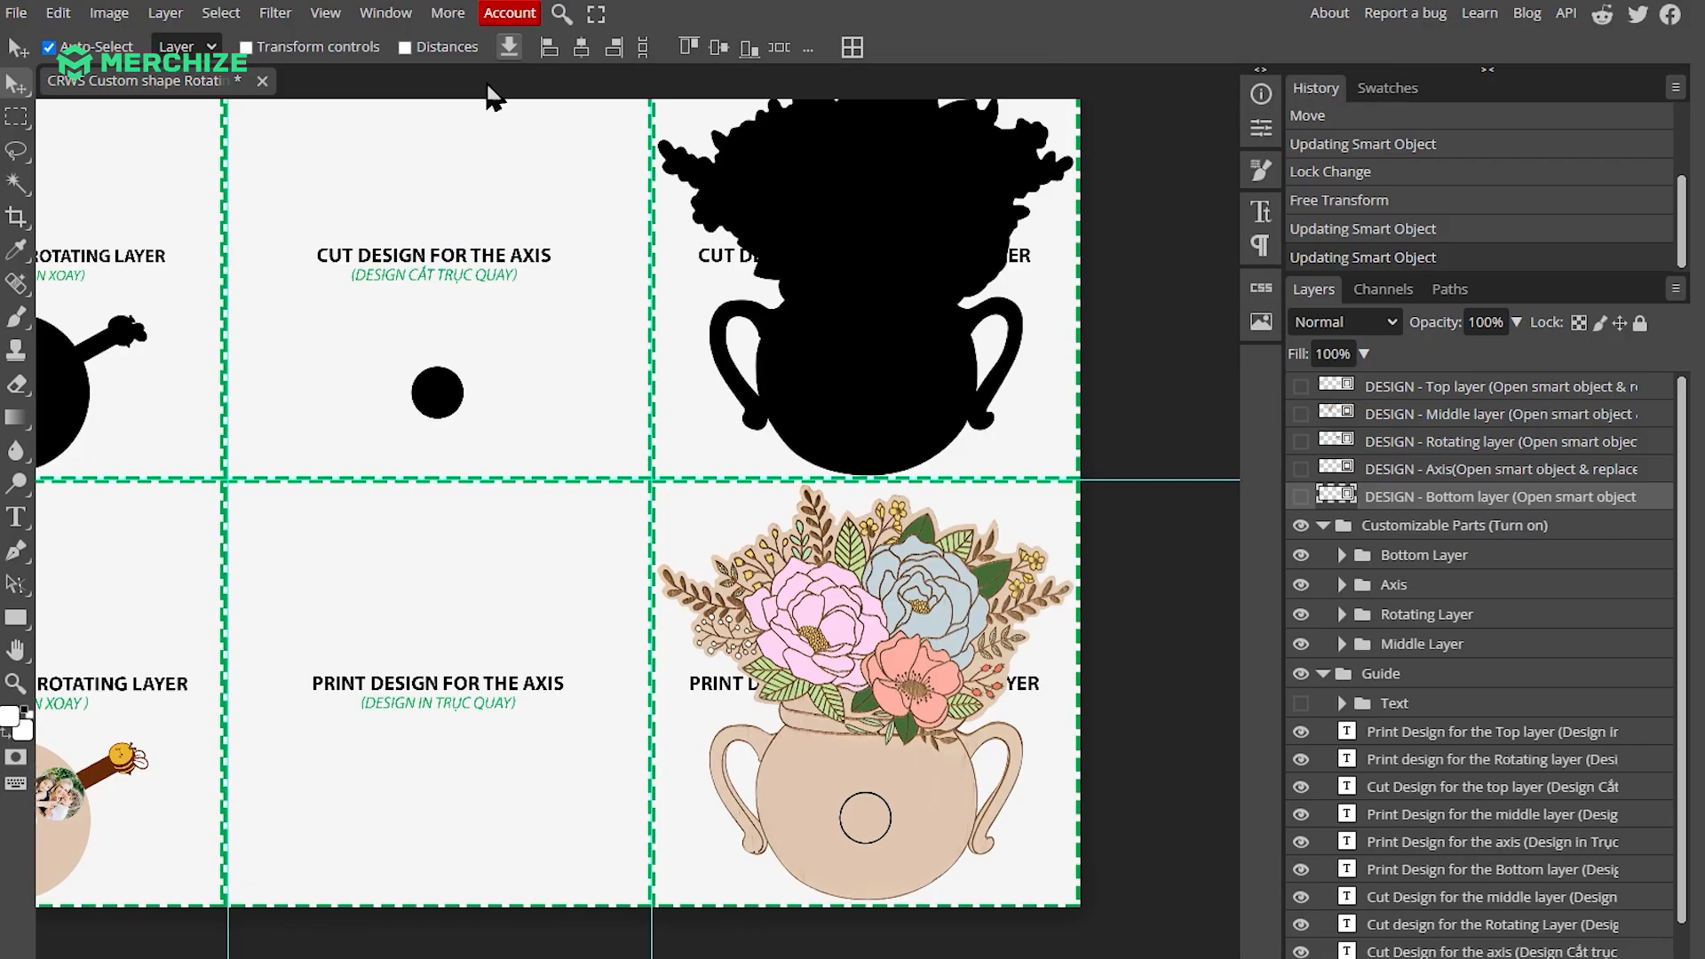
- Toggle Printed Design - Bottom Layer to compare it with the axis alignment circle, and try shifting the print off the circle
{"action": "scroll", "coordinate": [1116, 503], "scroll_direction": "up", "scroll_amount": 2}
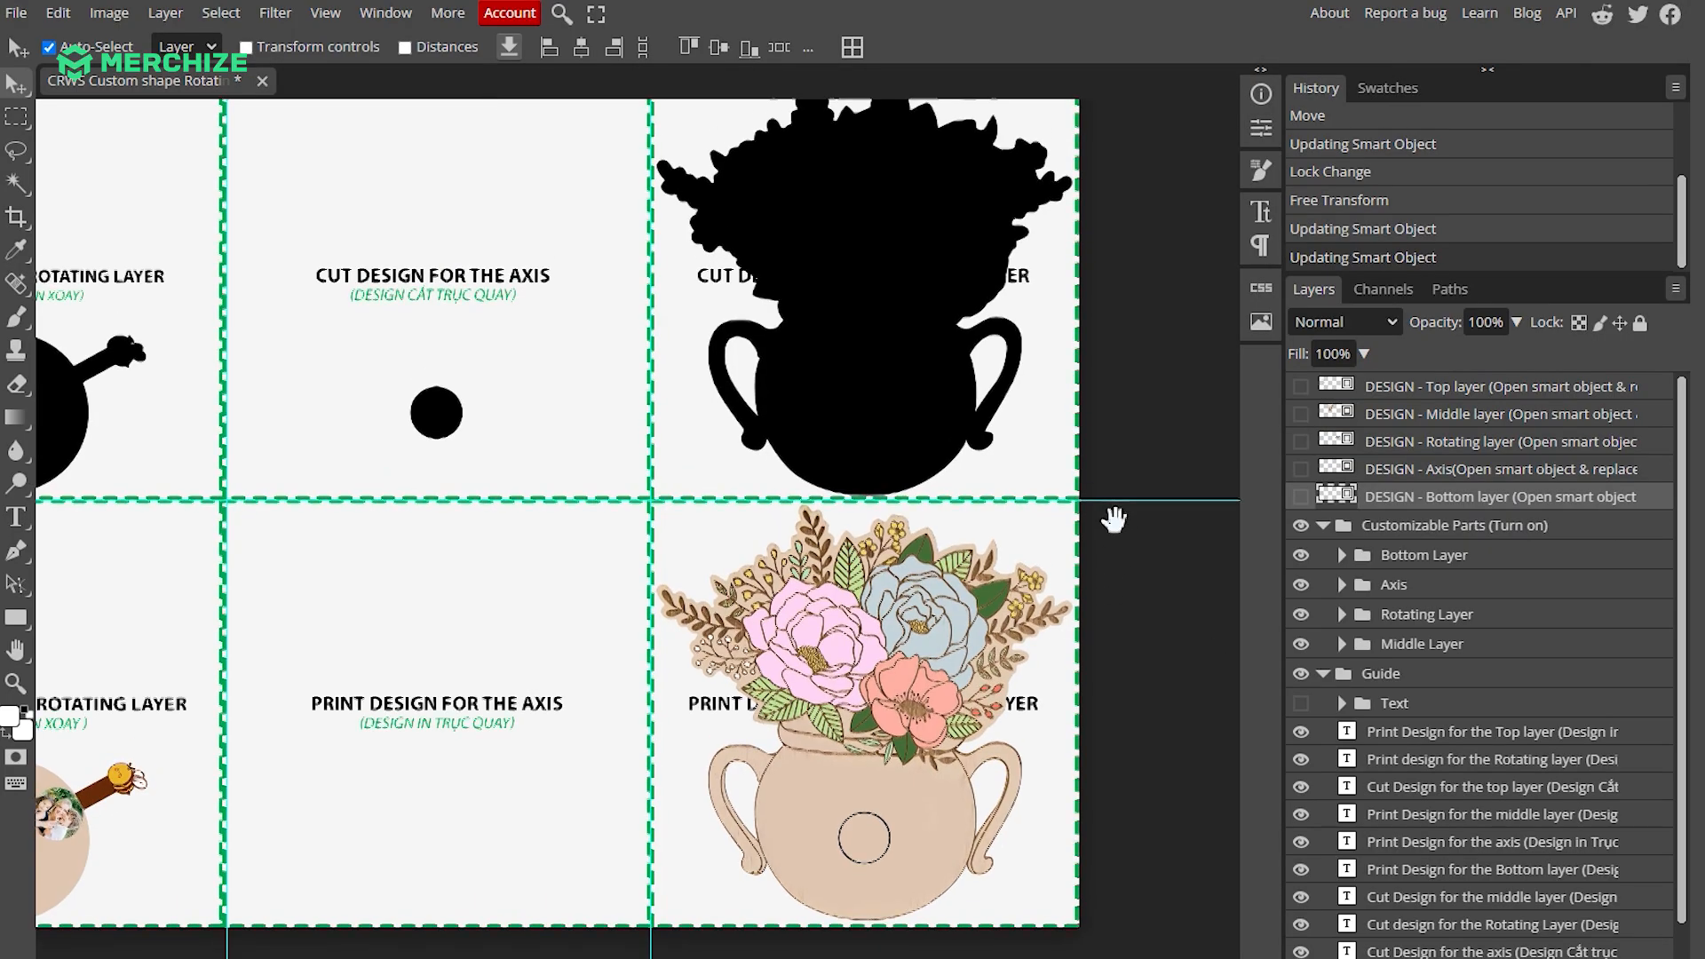
{"action": "left_click", "coordinate": [1341, 555]}
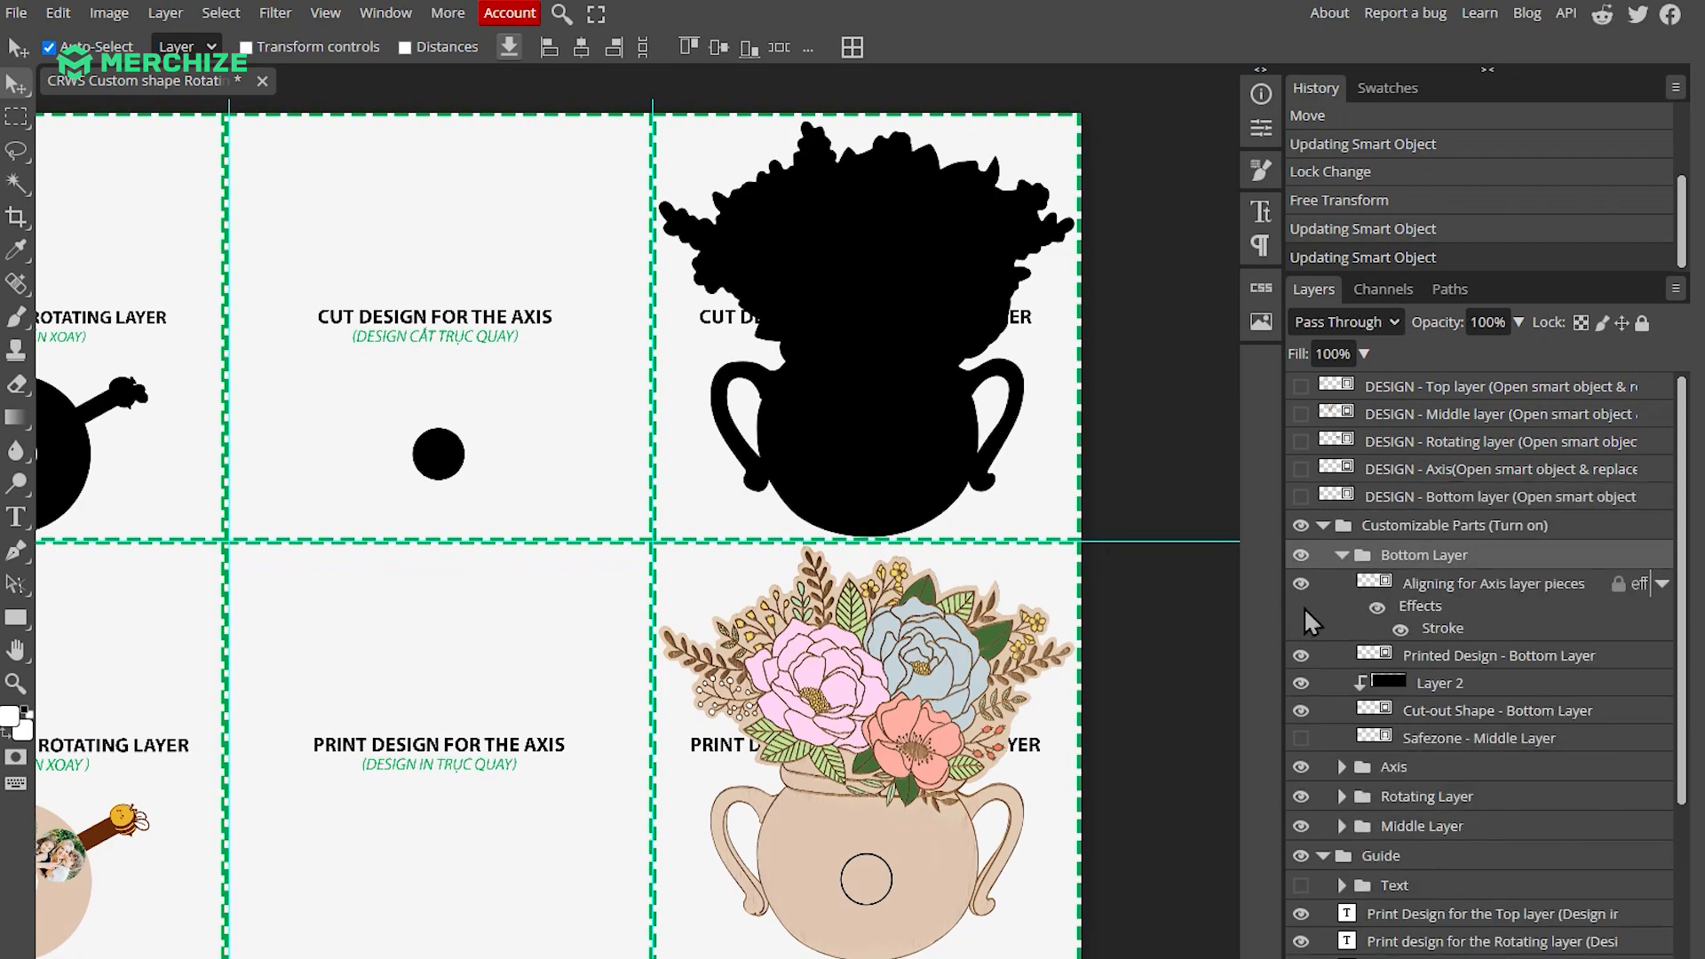
{"action": "left_click", "coordinate": [1300, 657]}
{"action": "scroll", "coordinate": [855, 899], "scroll_direction": "up", "scroll_amount": 5}
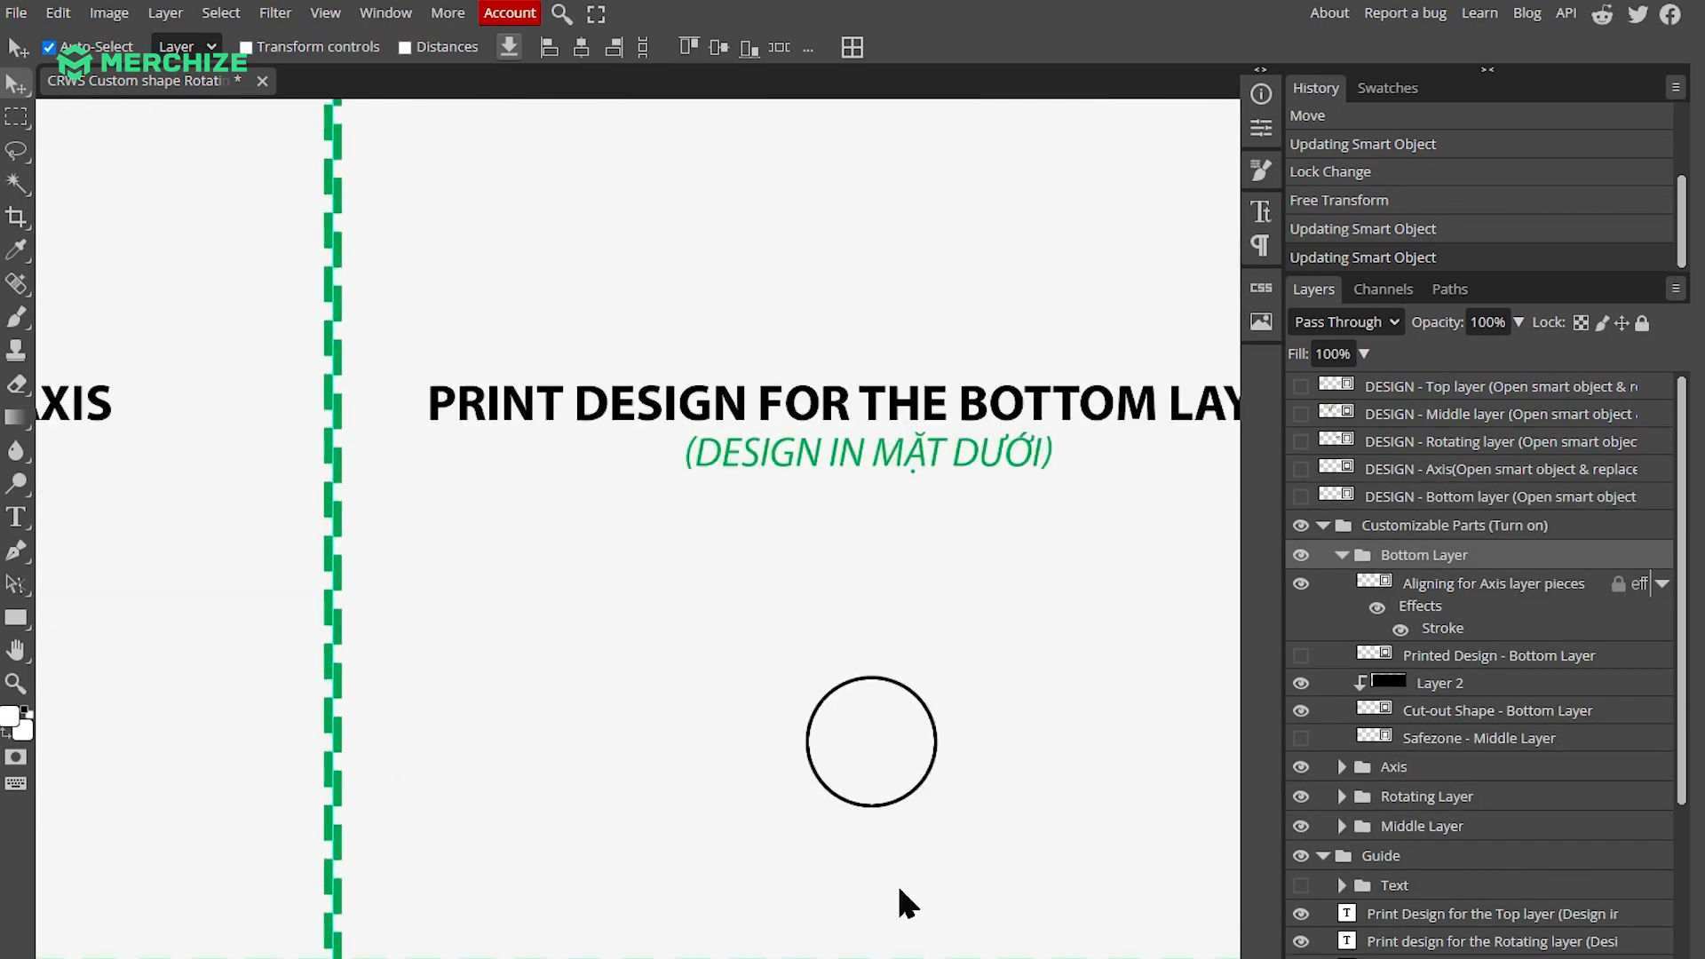
{"action": "scroll", "coordinate": [906, 875], "scroll_direction": "down", "scroll_amount": 3}
{"action": "left_click", "coordinate": [1301, 657]}
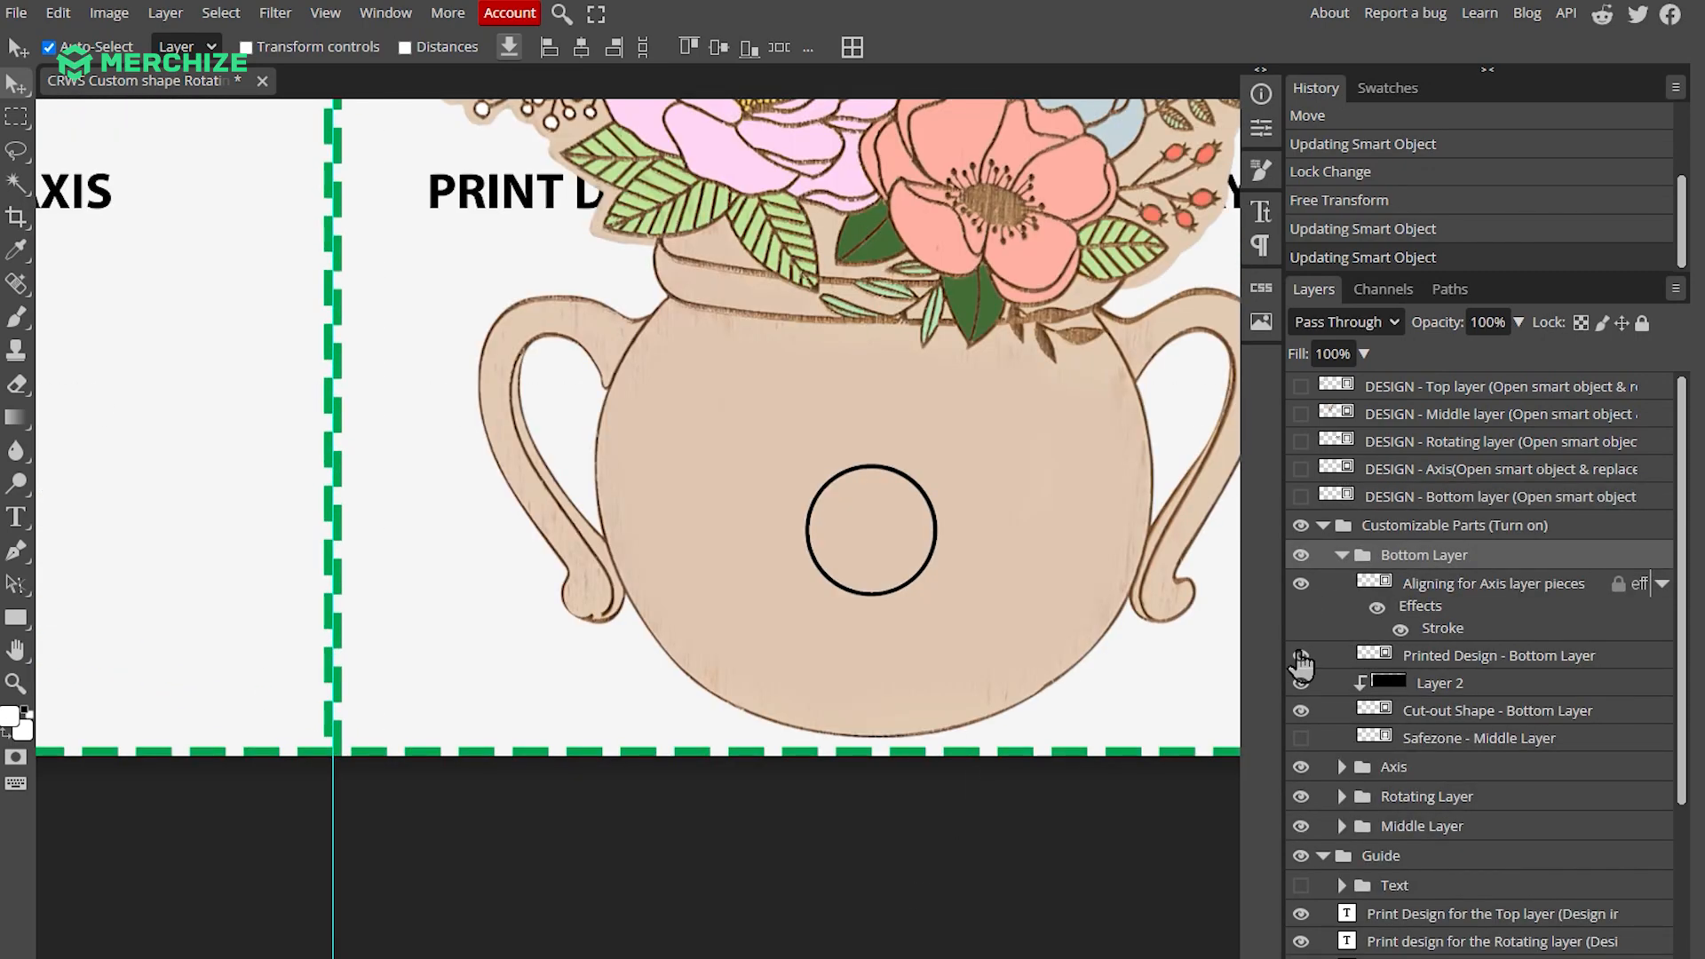
{"action": "left_click_drag", "start_coordinate": [1069, 562], "coordinate": [1041, 518]}
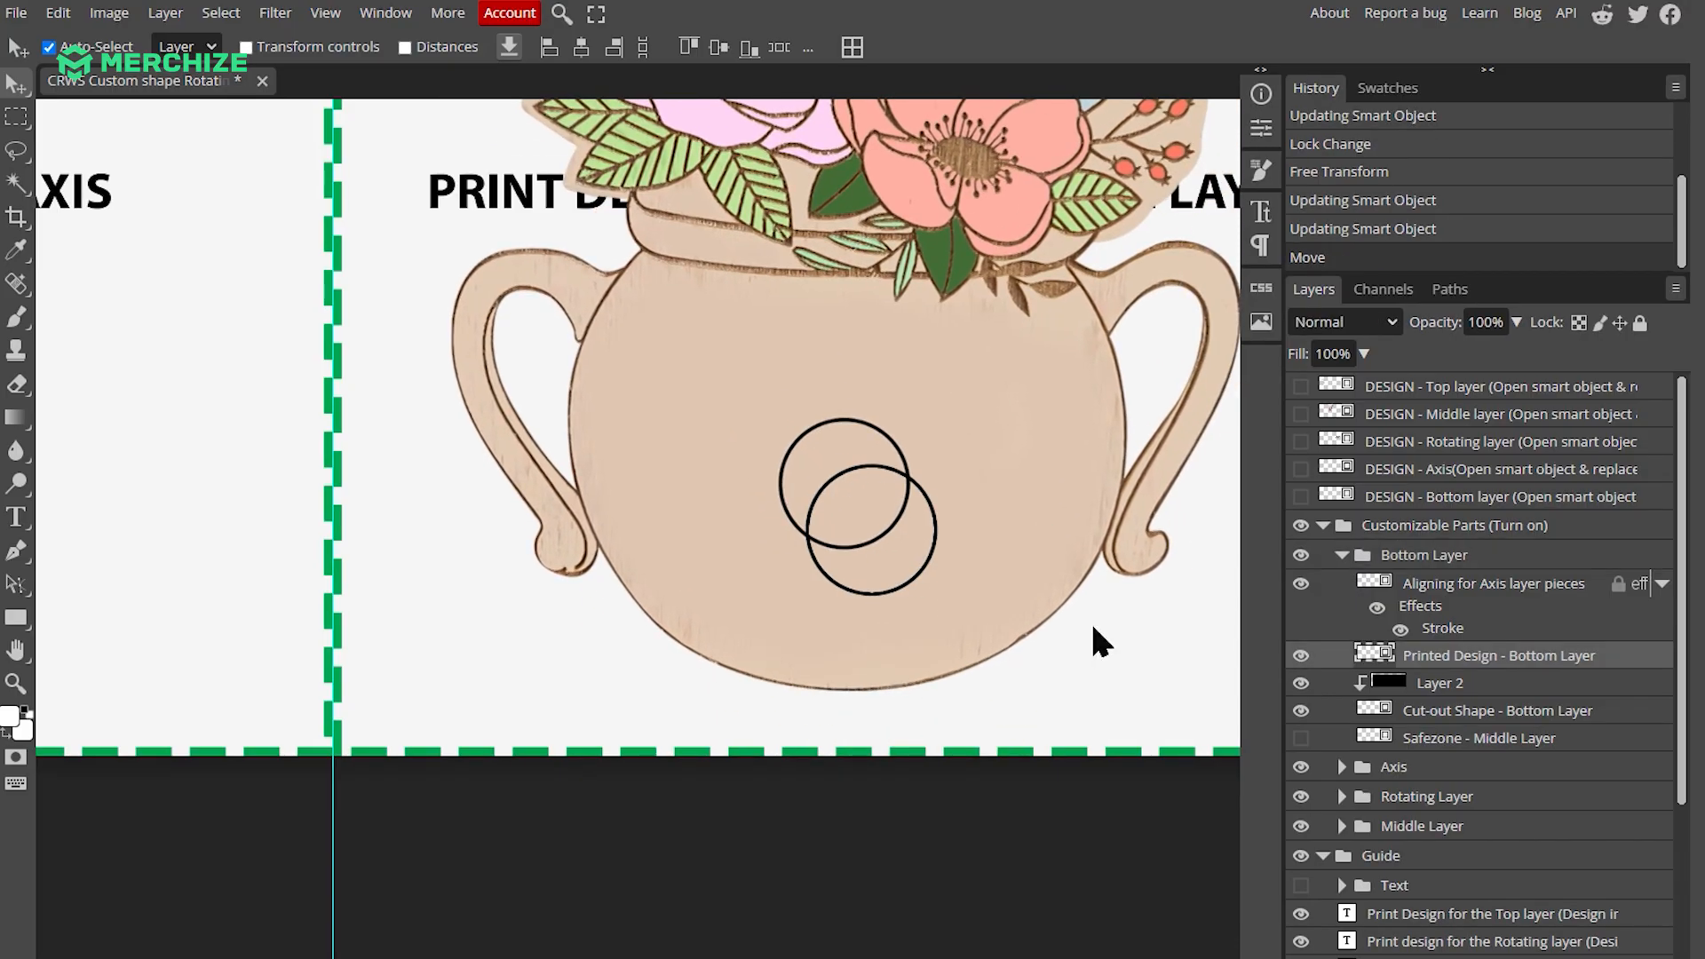
{"action": "key", "text": "ctrl+z"}
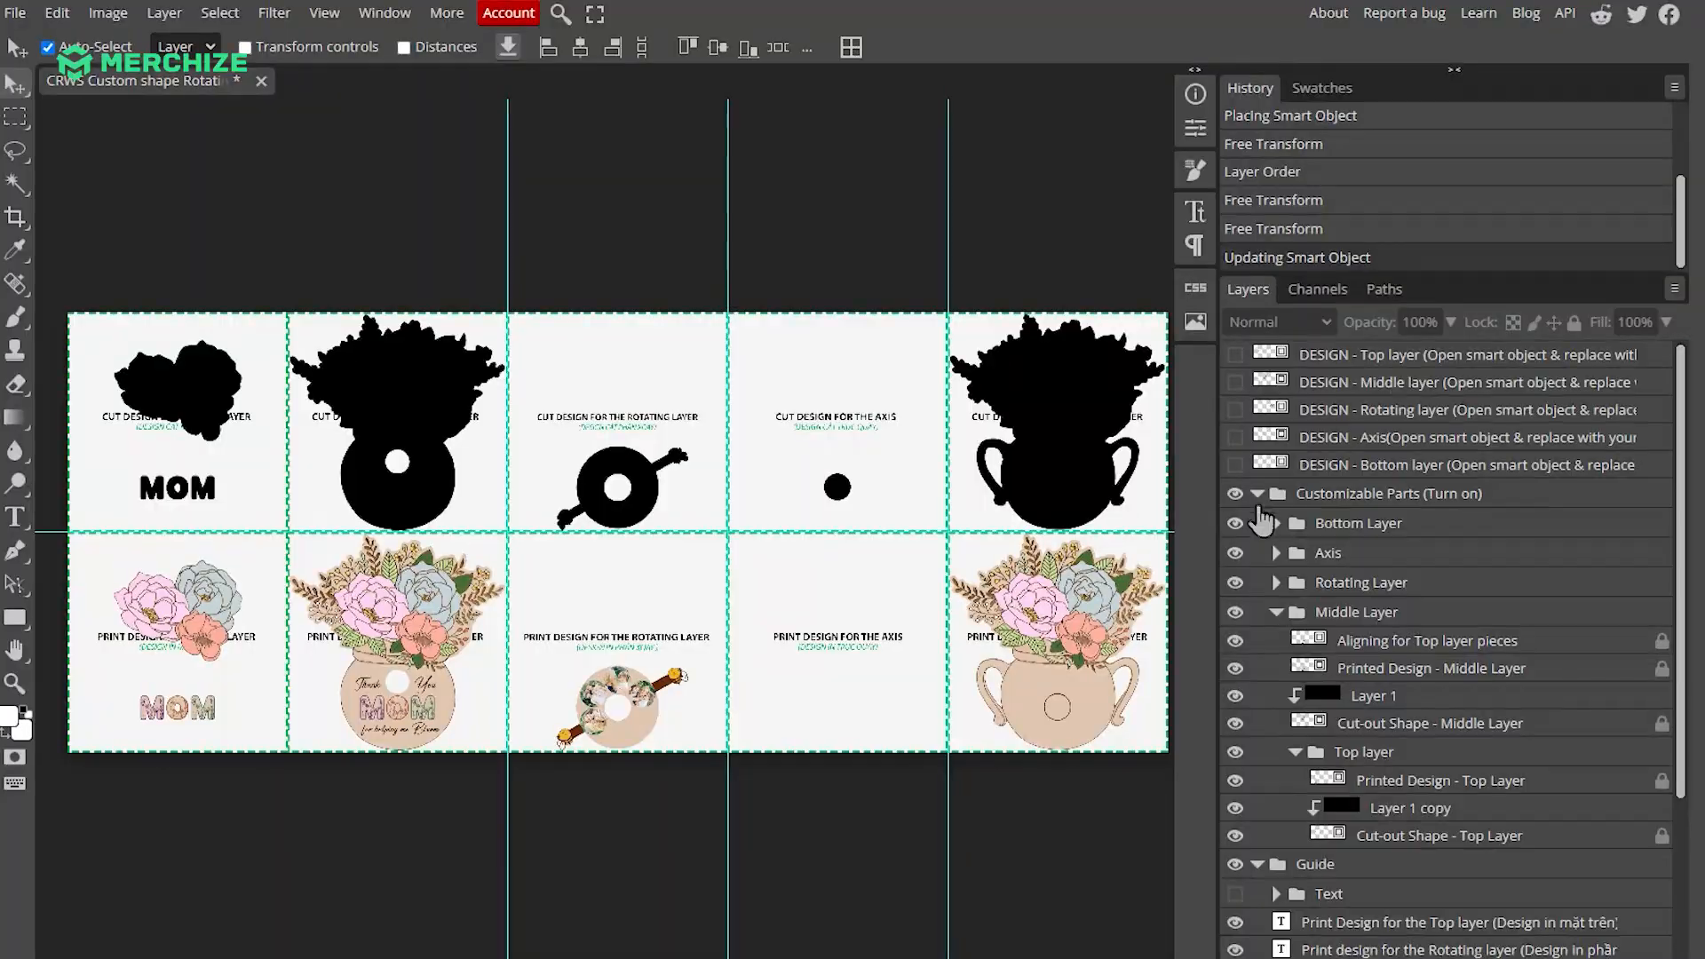
- Collapse the Customizable Parts group and hide the Guide group and the Background layer
{"action": "left_click", "coordinate": [1258, 494]}
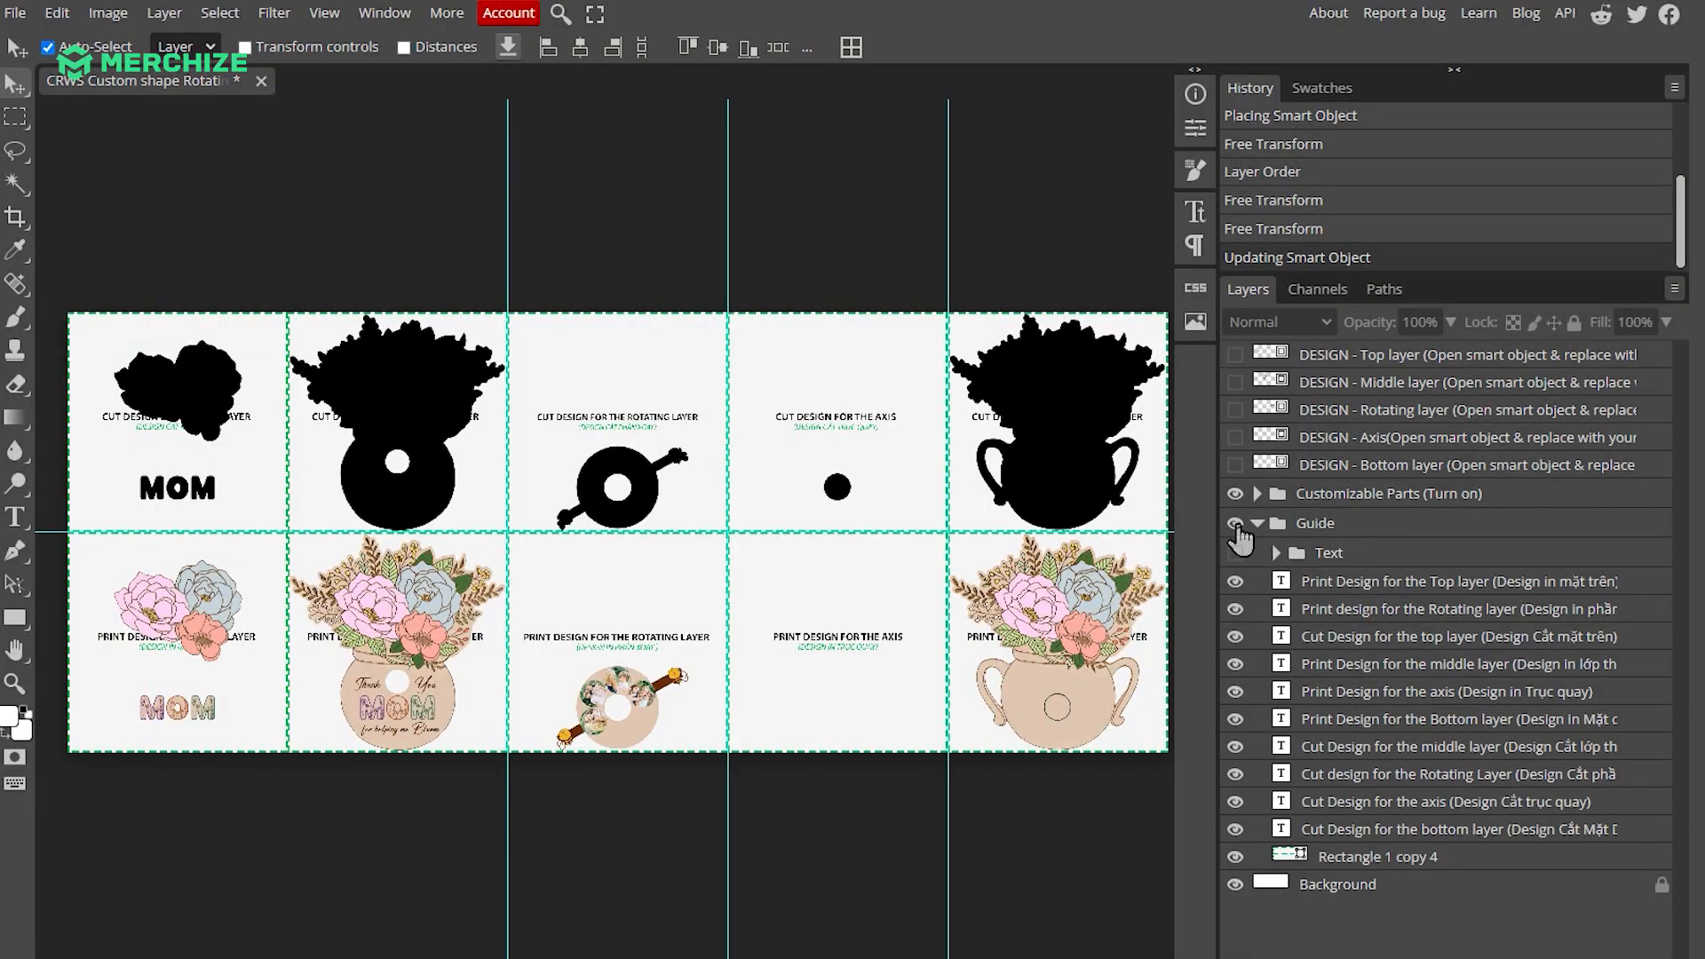
{"action": "left_click", "coordinate": [1235, 523]}
{"action": "left_click", "coordinate": [1234, 885]}
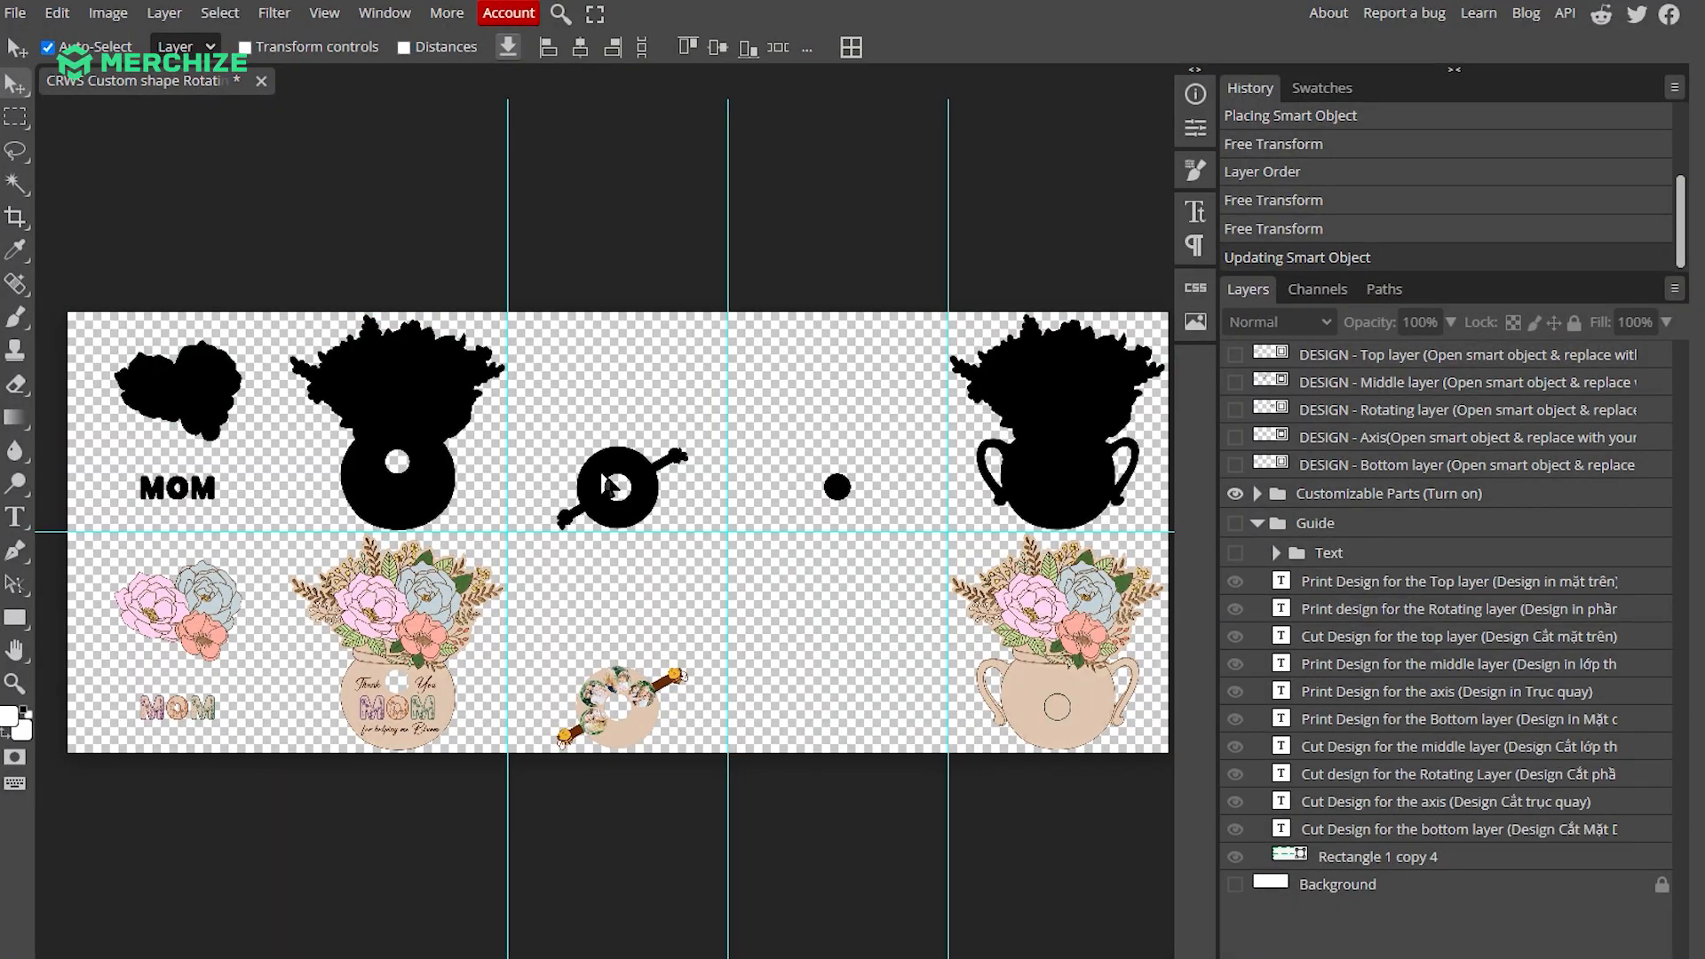
{"action": "scroll", "coordinate": [603, 480], "scroll_direction": "down", "scroll_amount": 1}
{"action": "scroll", "coordinate": [607, 484], "scroll_direction": "up", "scroll_amount": 1}
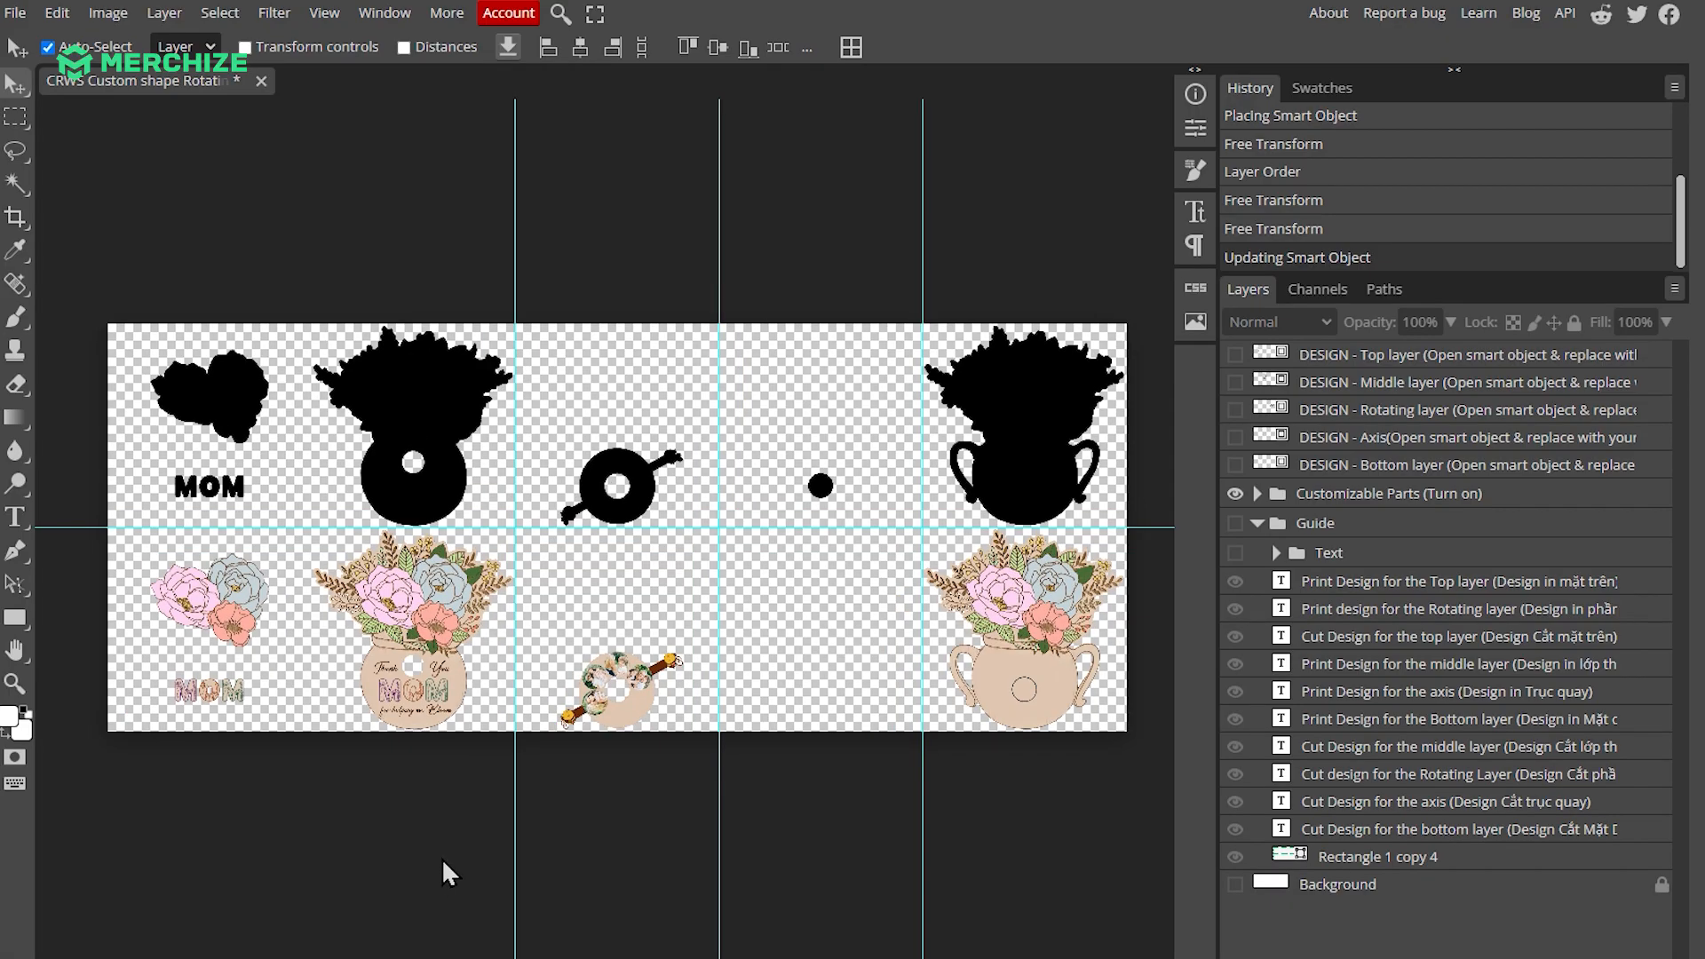
- Export the finished design as a PNG at 8860 × 3544 px and 100% quality, checking the artwork in the export preview
{"action": "left_click", "coordinate": [15, 12]}
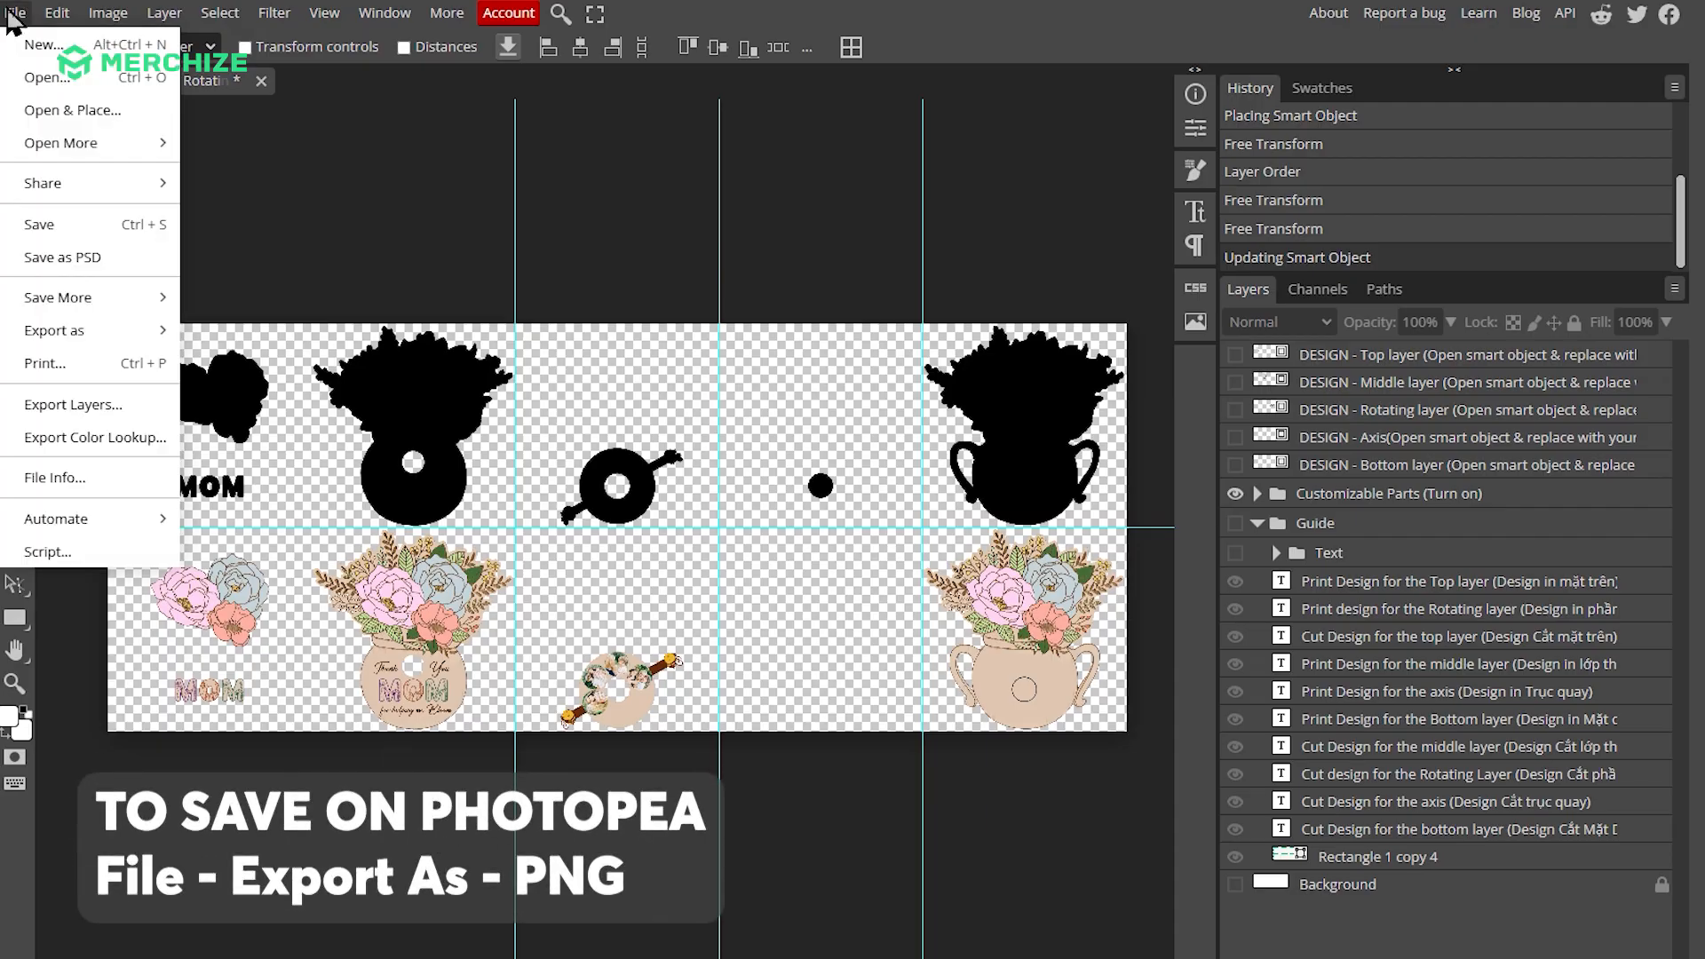
{"action": "mouse_move", "coordinate": [80, 325]}
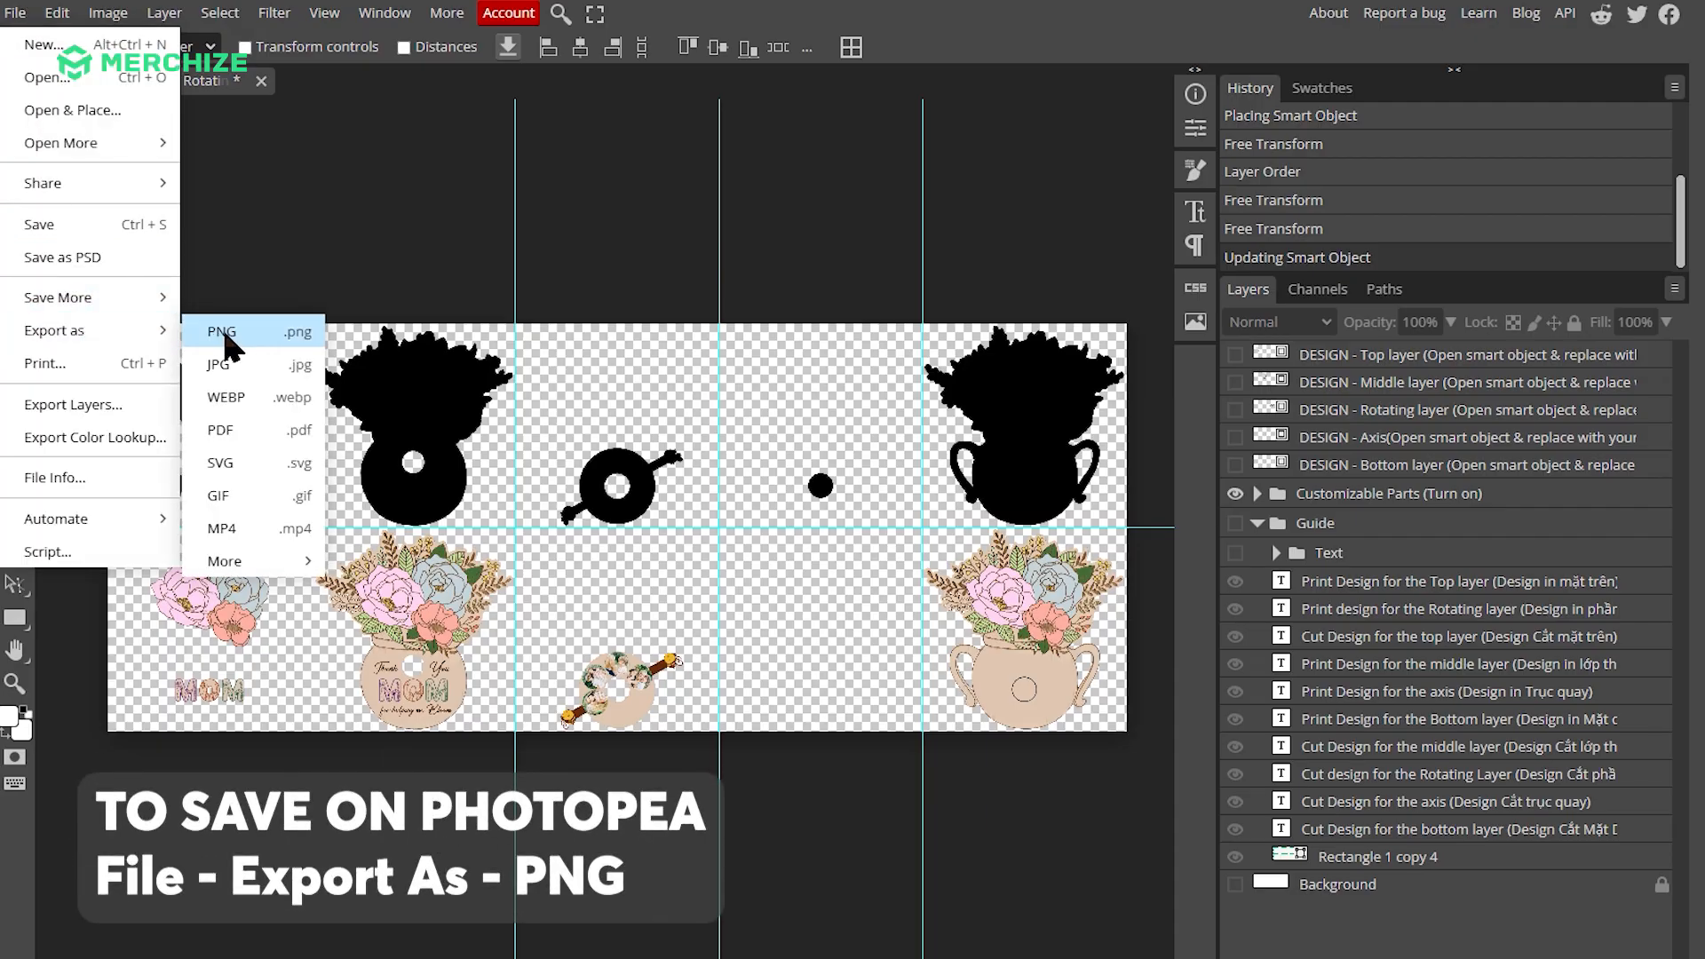
{"action": "left_click", "coordinate": [225, 334]}
{"action": "scroll", "coordinate": [323, 353], "scroll_direction": "down", "scroll_amount": 5}
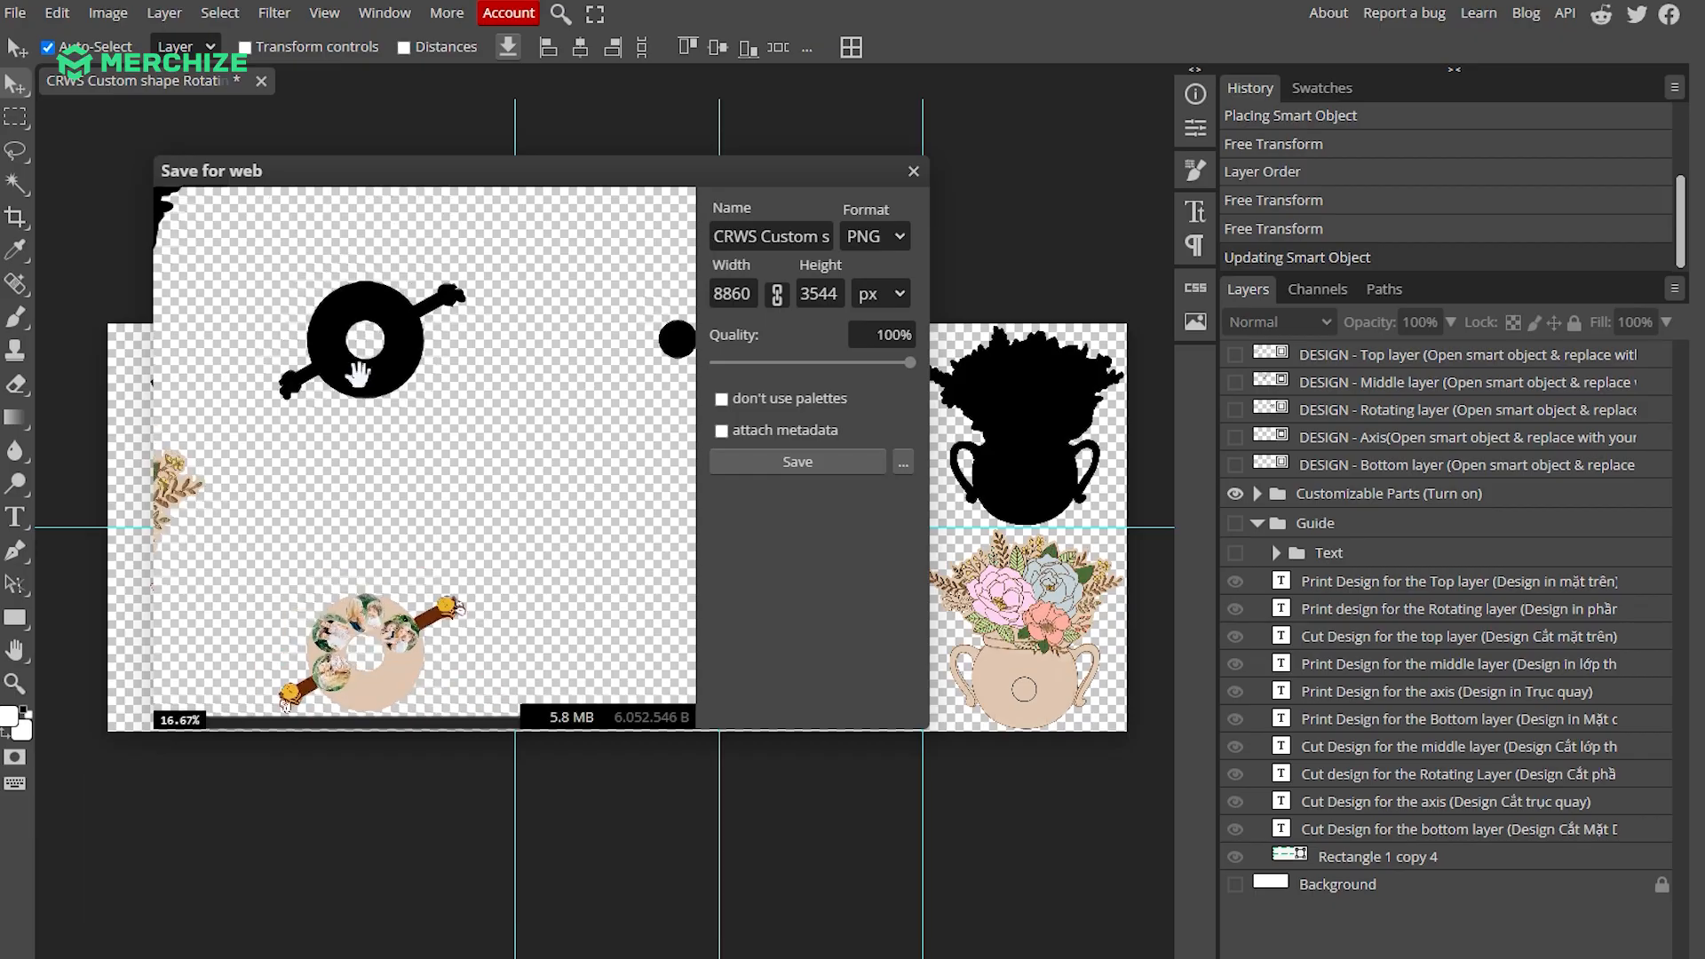
{"action": "left_click_drag", "start_coordinate": [358, 374], "coordinate": [729, 426]}
{"action": "left_click_drag", "start_coordinate": [229, 446], "coordinate": [574, 518]}
{"action": "left_click_drag", "start_coordinate": [582, 662], "coordinate": [408, 426]}
{"action": "left_click_drag", "start_coordinate": [579, 433], "coordinate": [259, 527]}
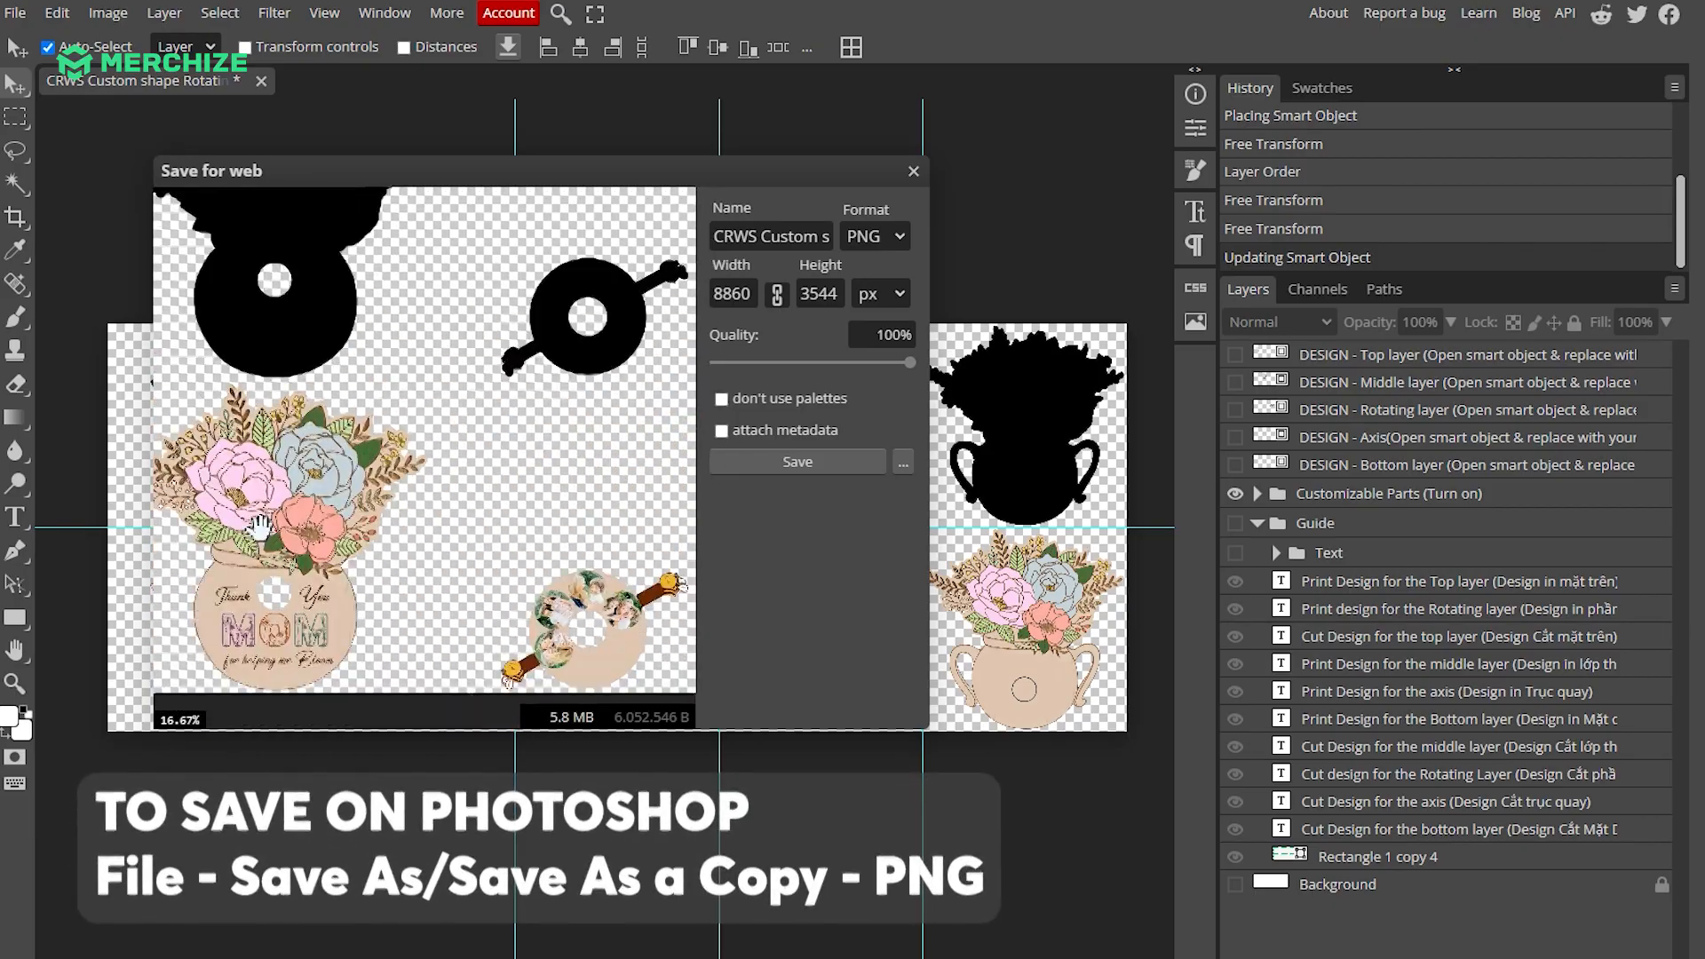
{"action": "scroll", "coordinate": [266, 480], "scroll_direction": "down", "scroll_amount": 3}
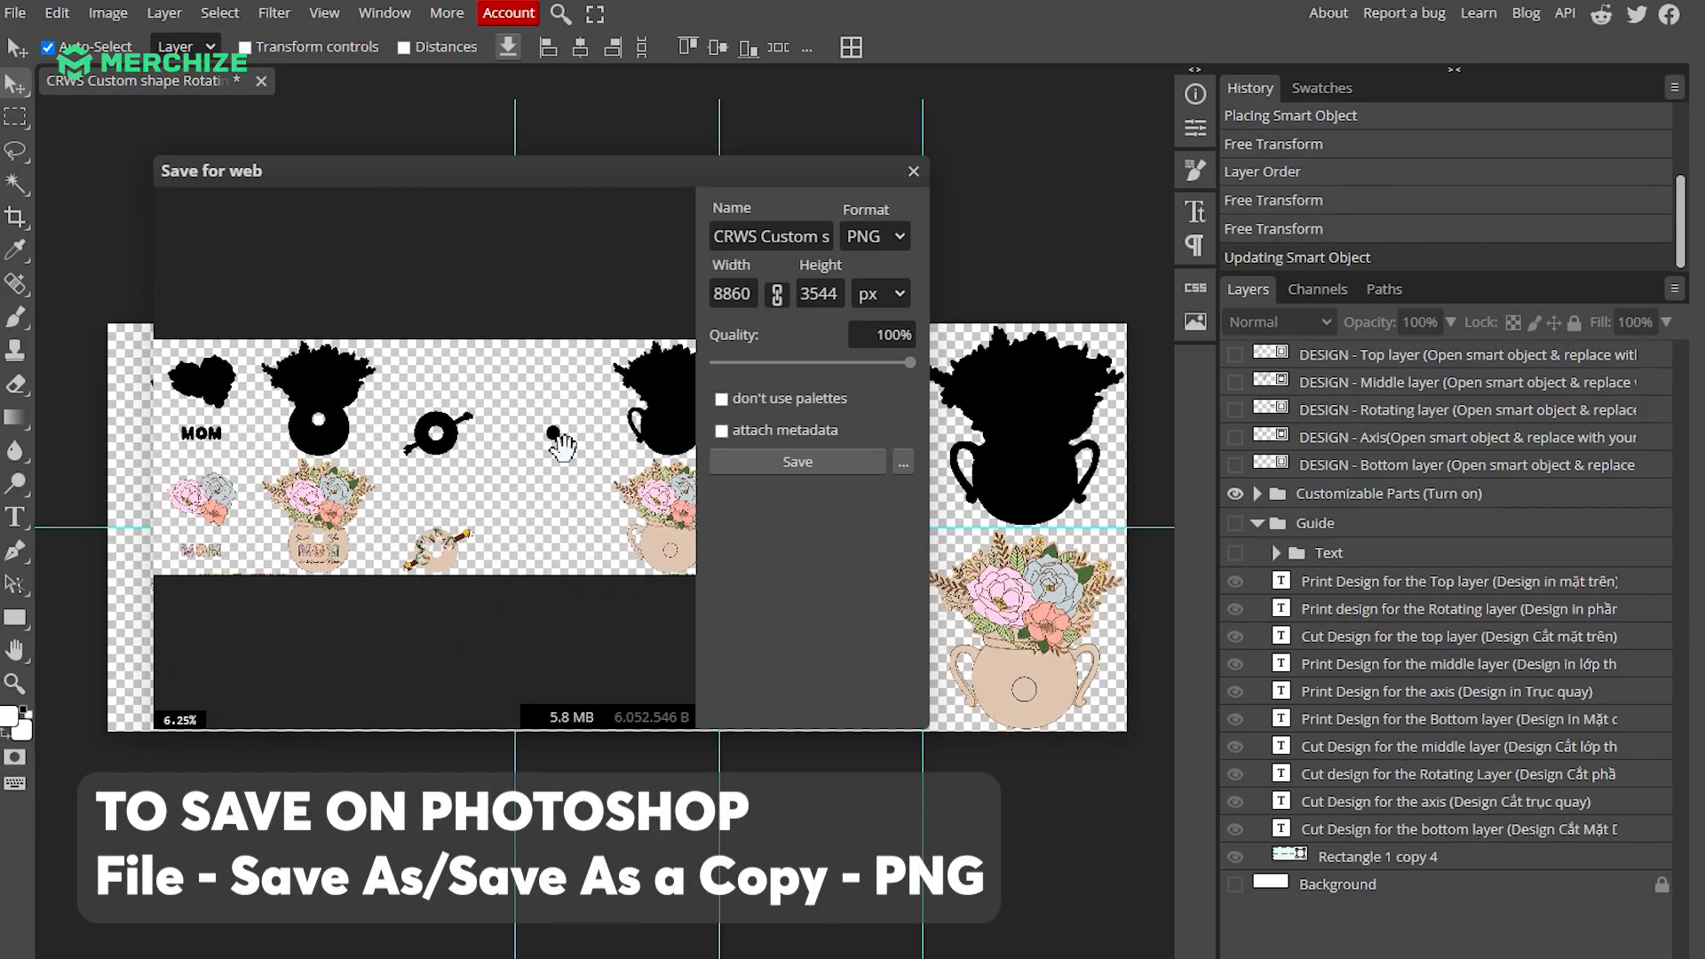
{"action": "left_click", "coordinate": [774, 465]}
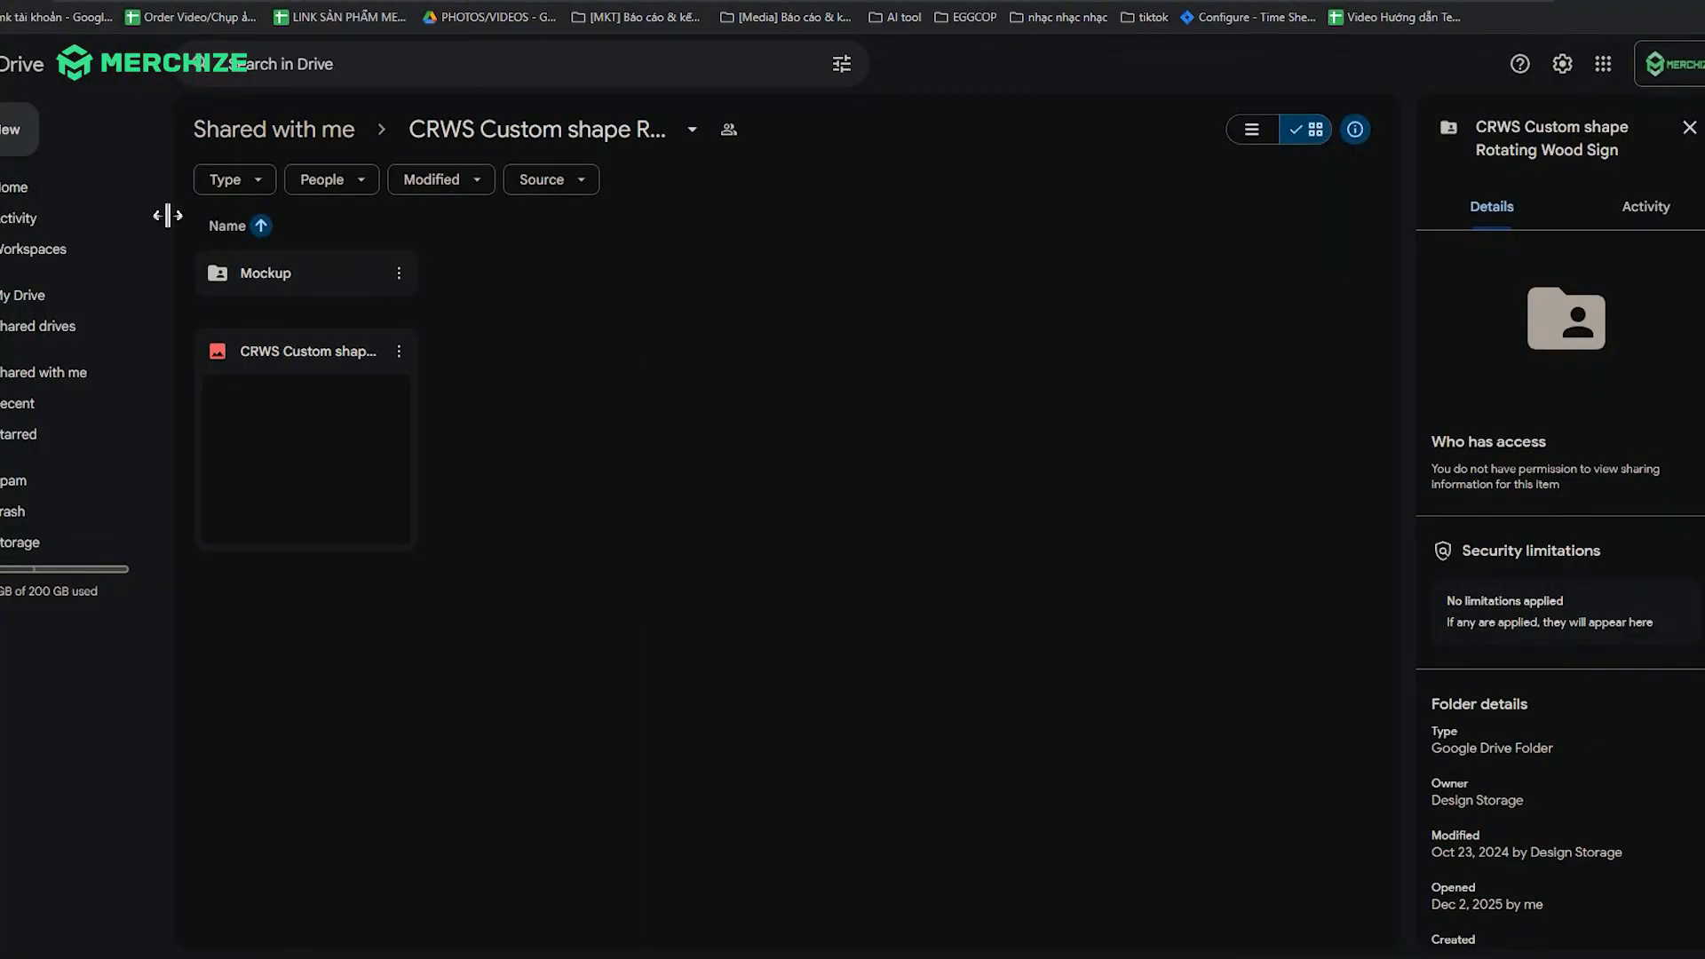
- In Google Drive, open the Mockup folder, show it as a list, and download Mockup-Custom shape Rotating Wood Sign.PSD despite the scan warning
{"action": "double_click", "coordinate": [285, 273]}
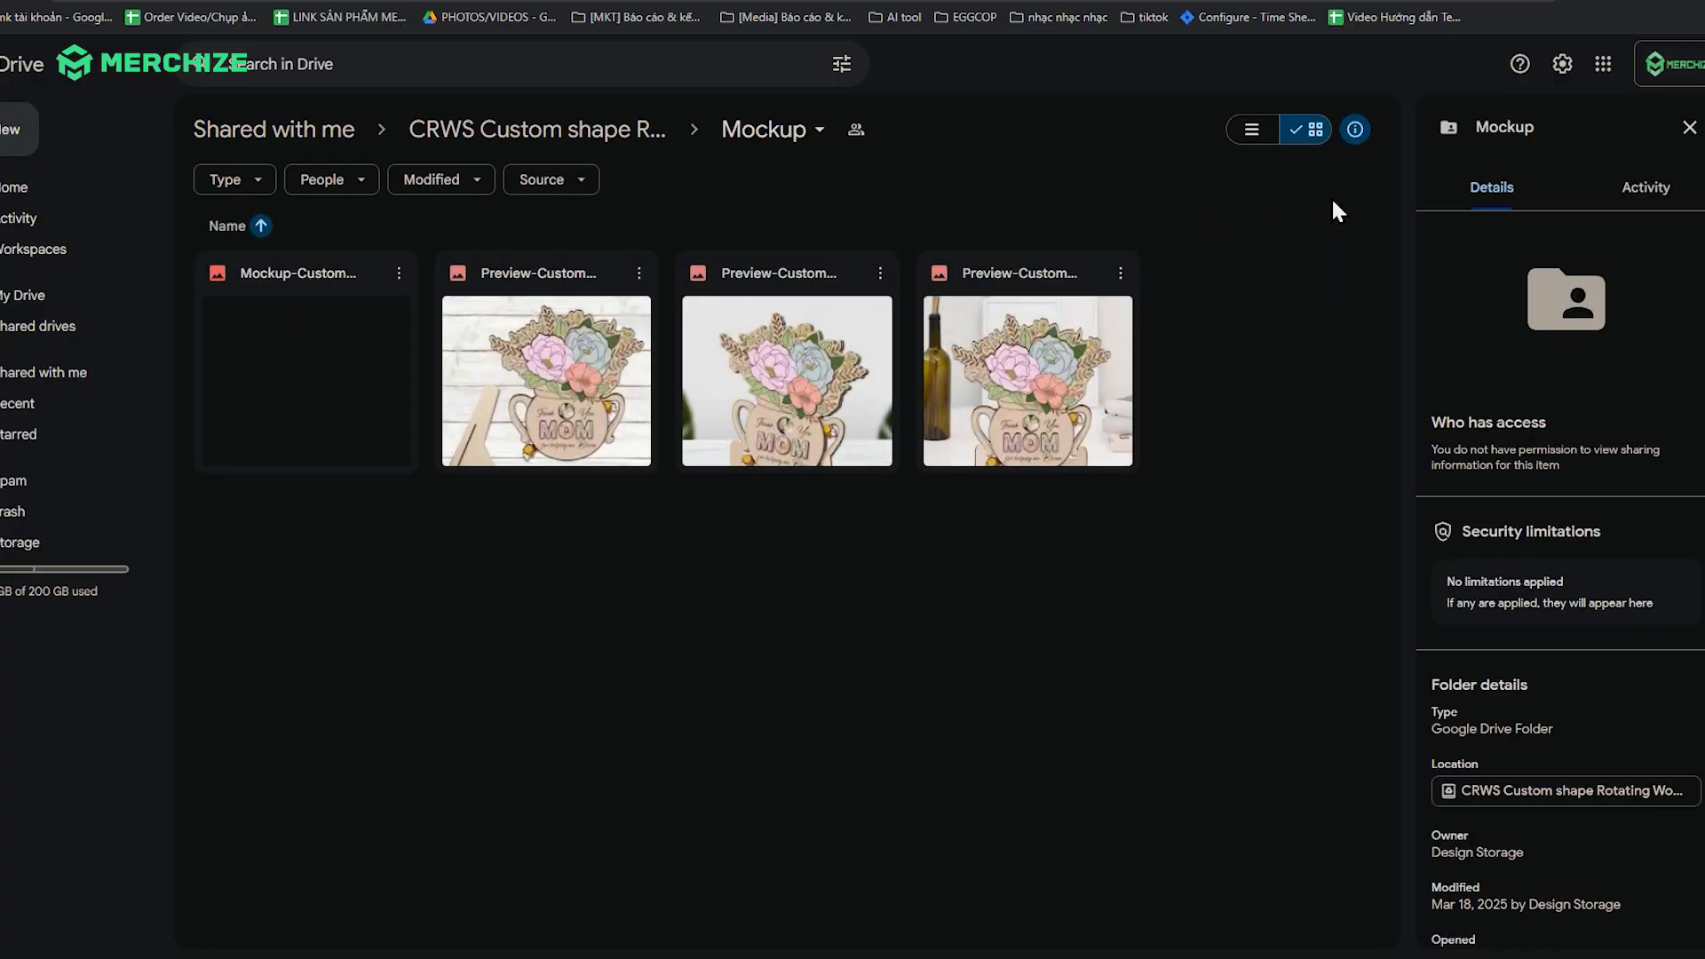
{"action": "left_click", "coordinate": [1254, 131]}
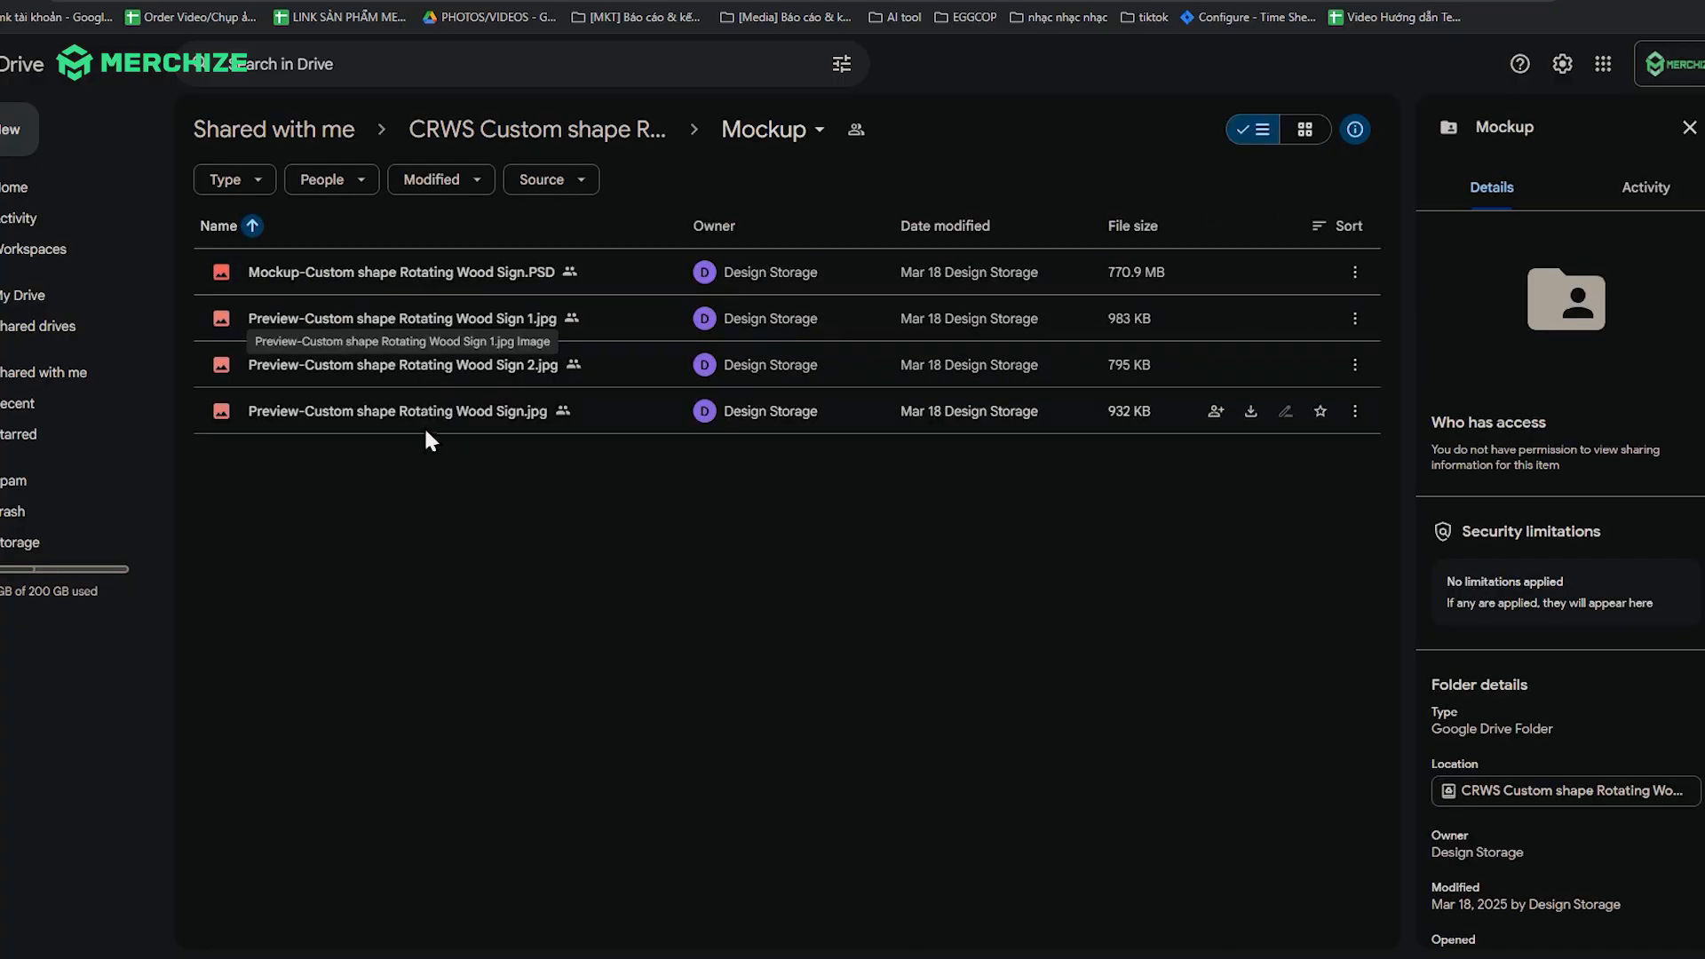
{"action": "left_click", "coordinate": [446, 285]}
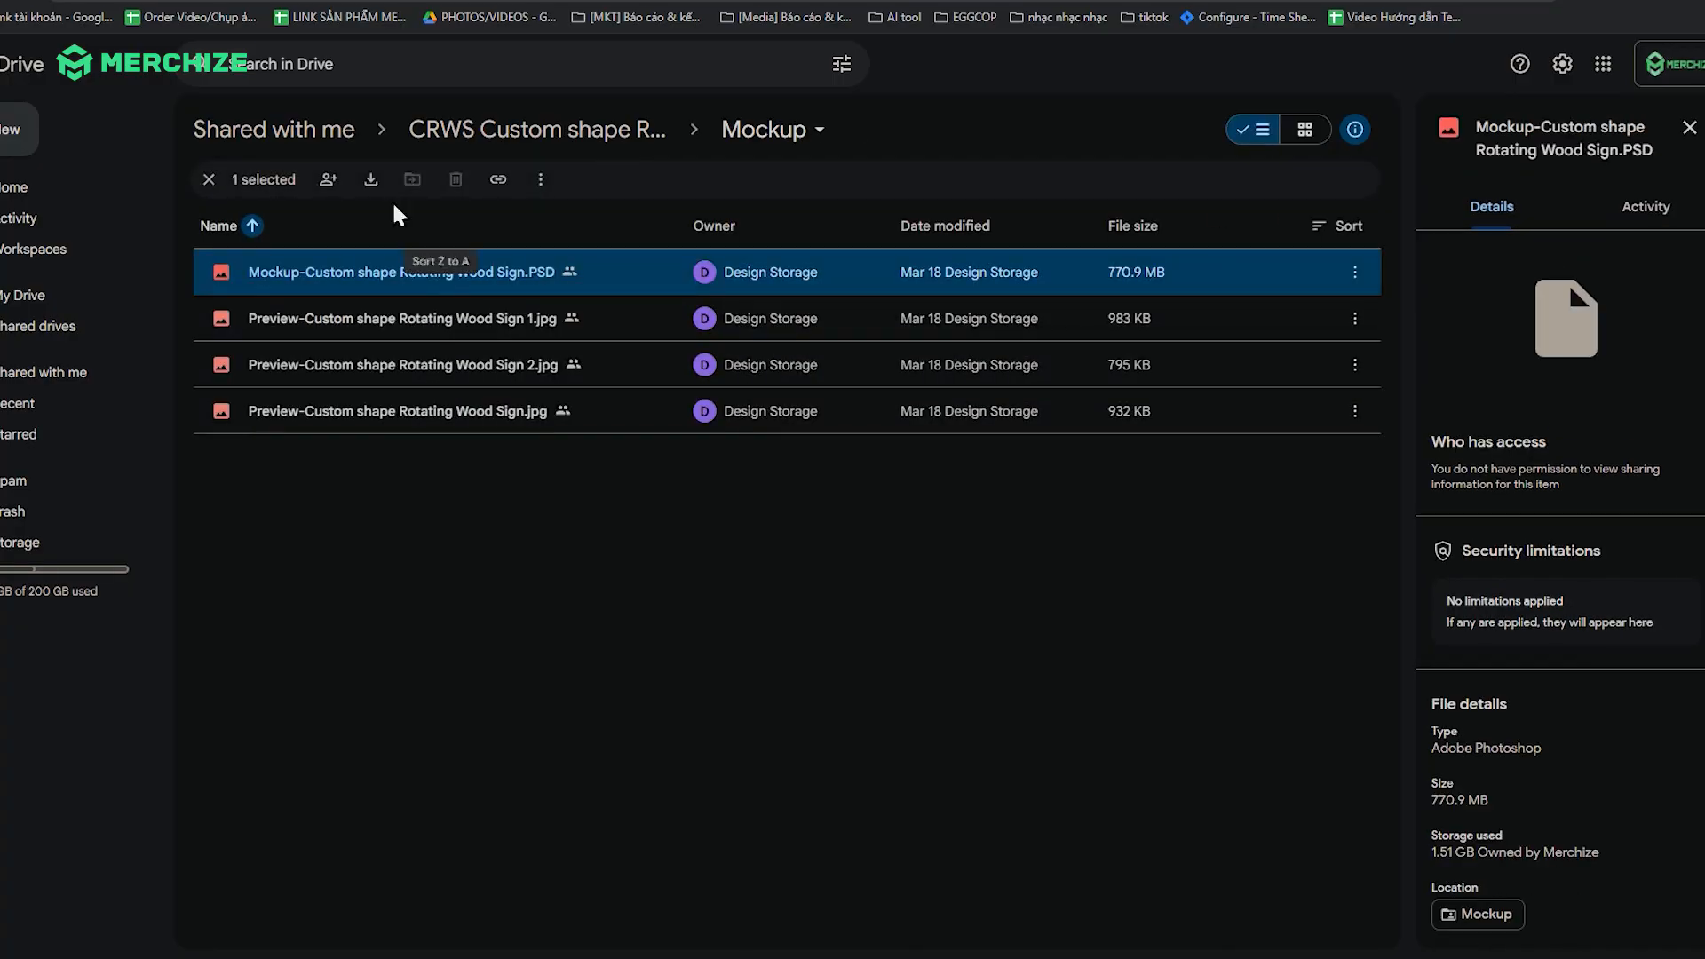
{"action": "left_click", "coordinate": [371, 180]}
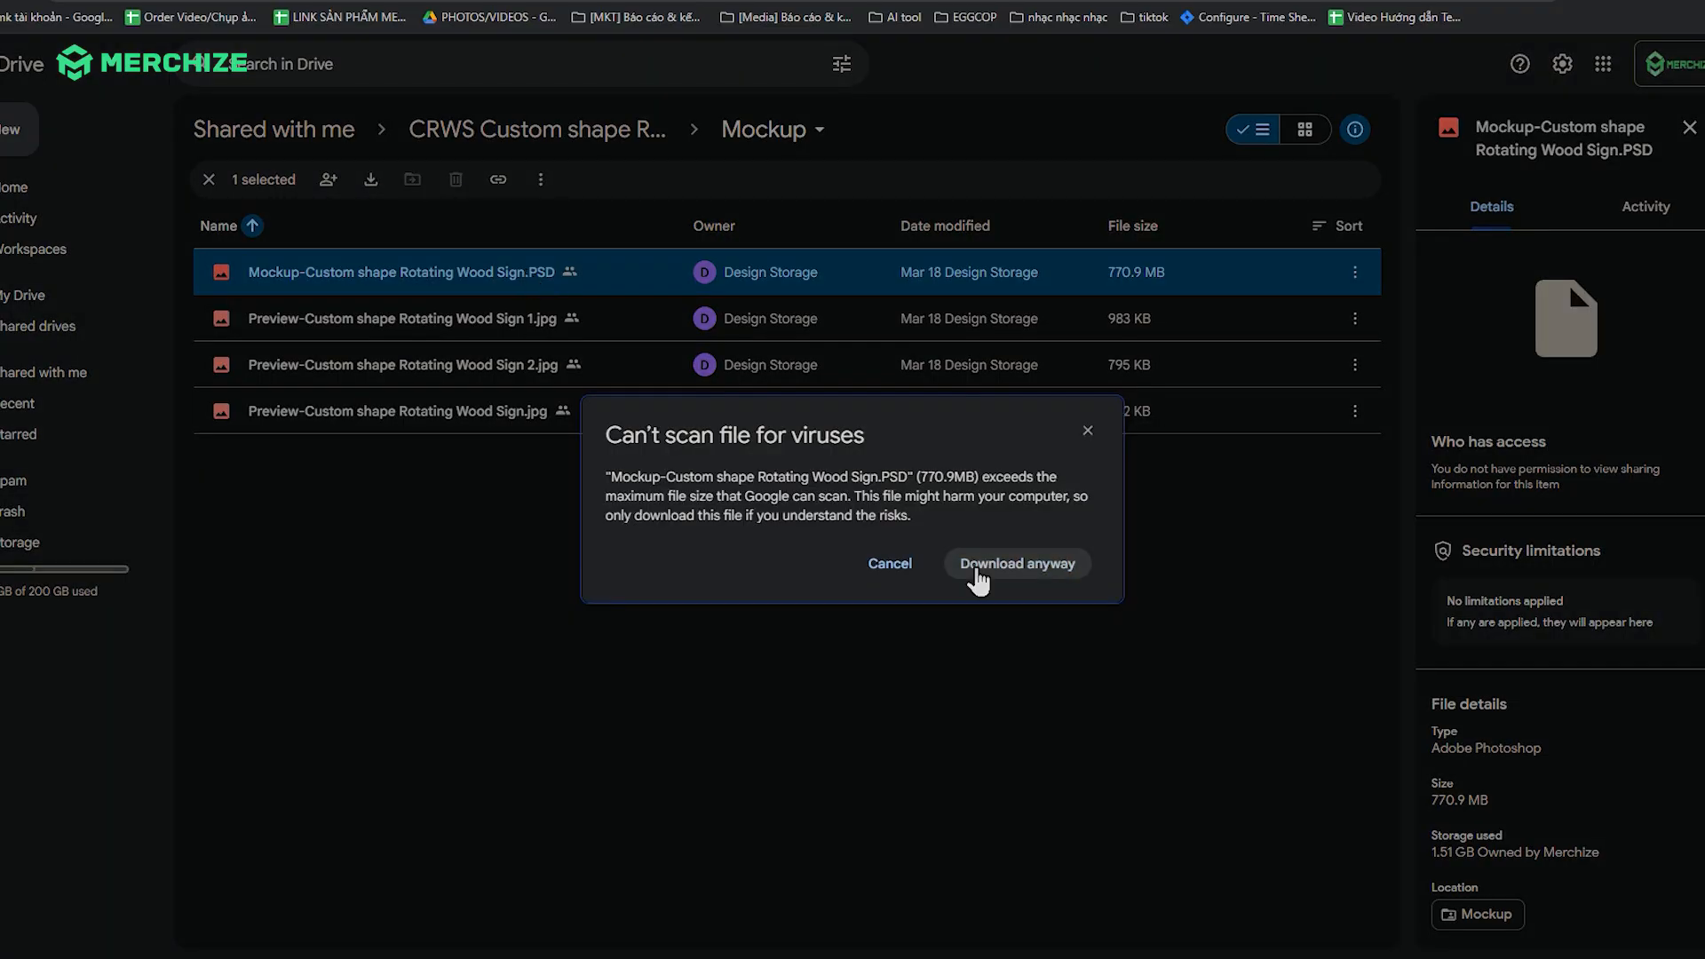
{"action": "left_click", "coordinate": [977, 569]}
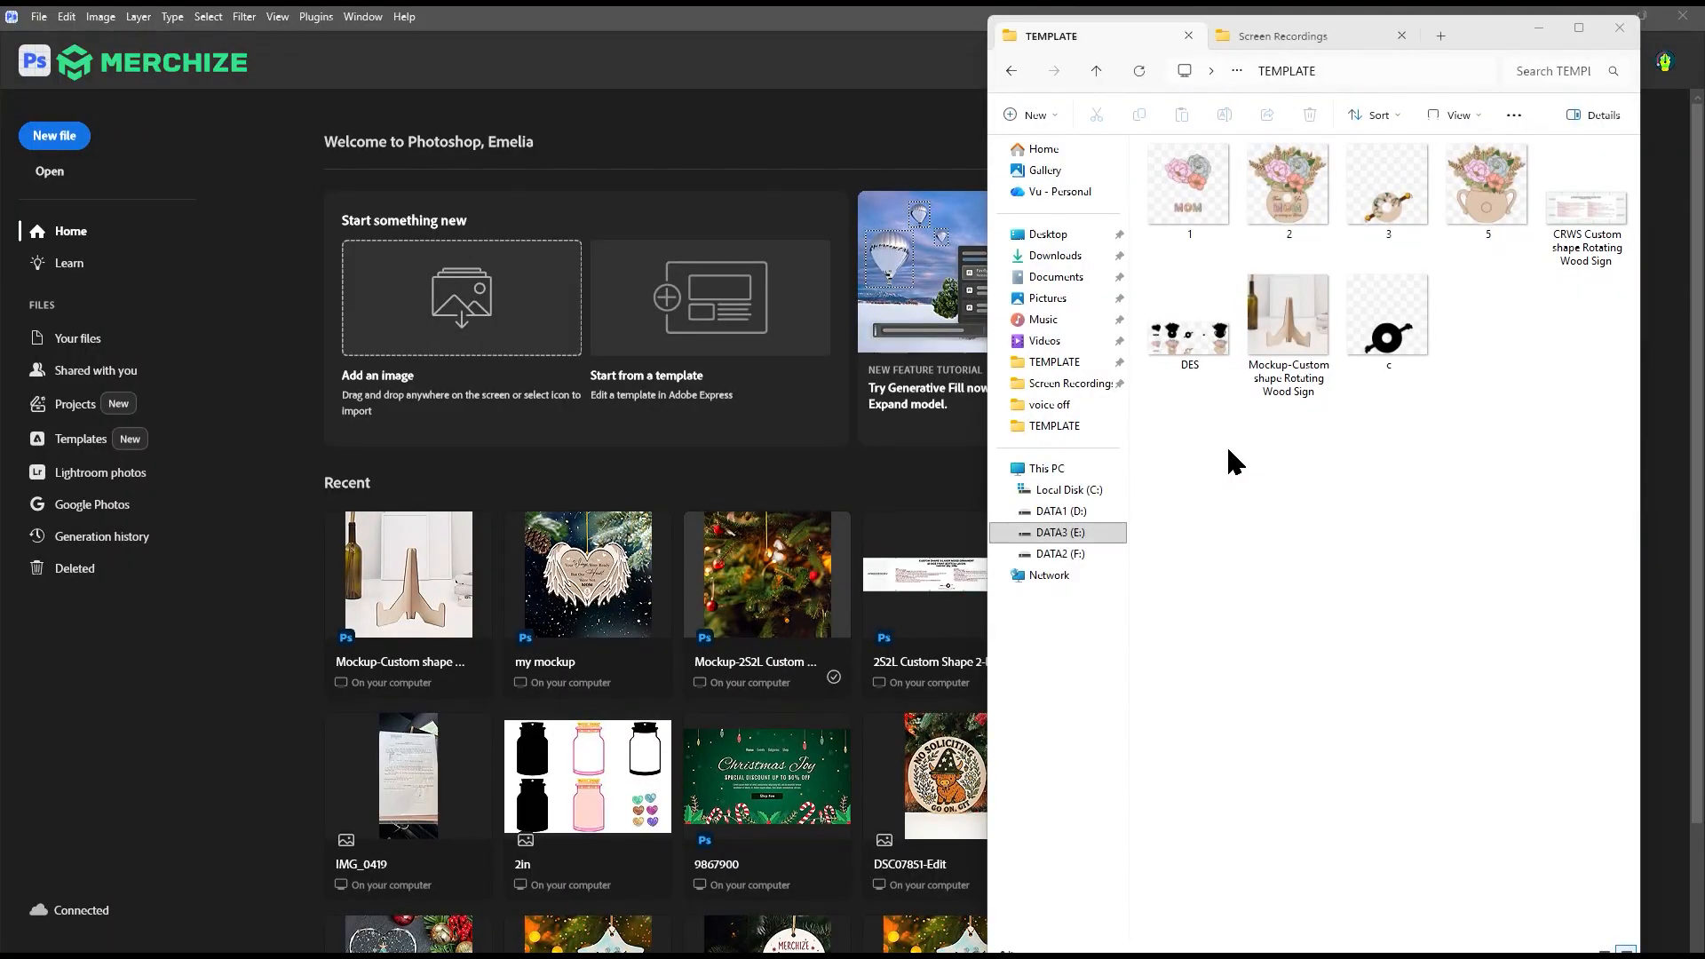
- Open the rotating wood sign mockup in Photoshop and place DES inside its PLACE YOUR FRONT DESIGN HERE smart object
{"action": "left_click", "coordinate": [1290, 305]}
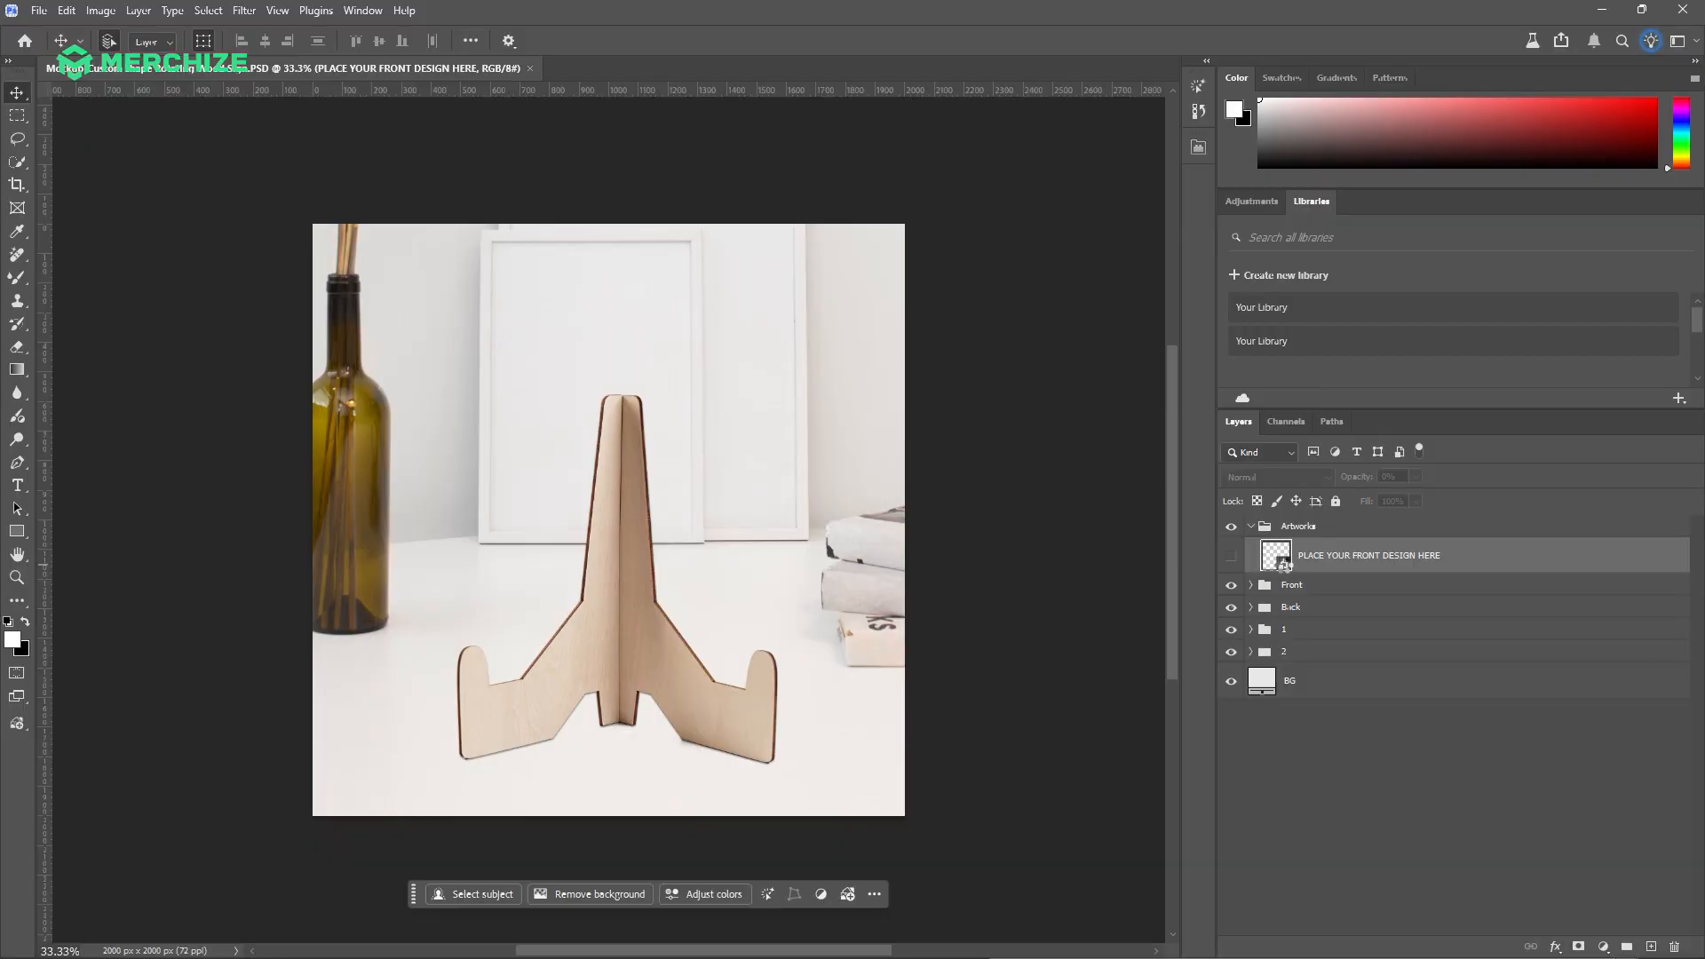
{"action": "double_click", "coordinate": [1279, 557]}
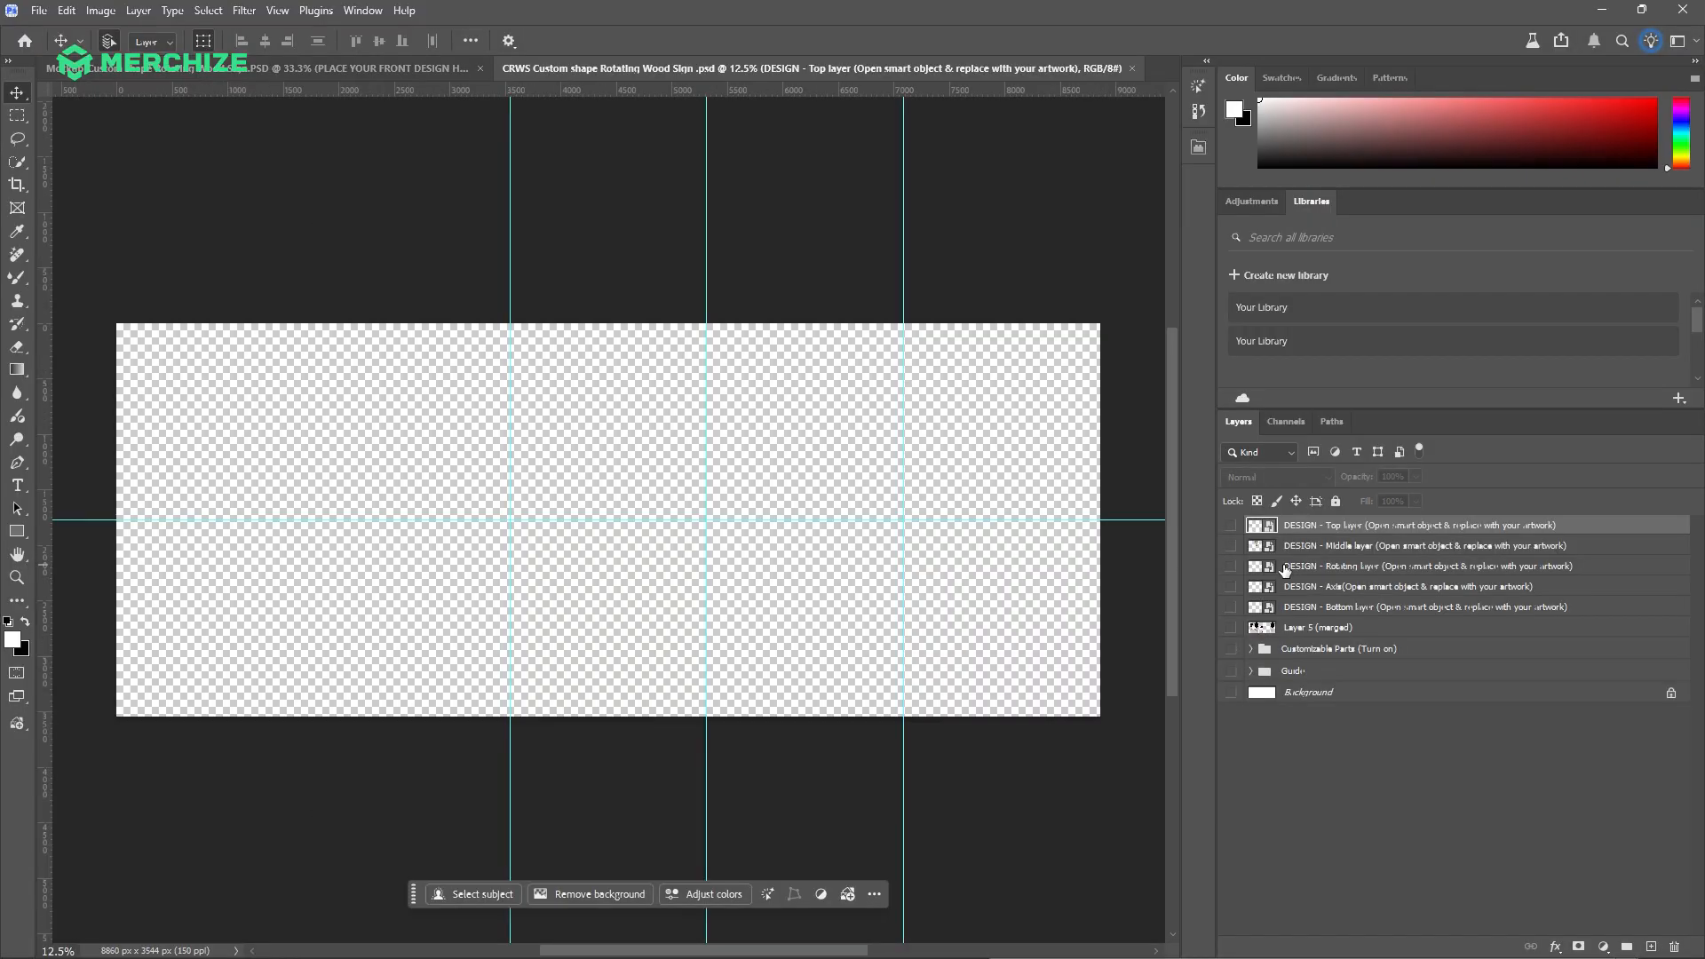
{"action": "key", "text": "alt+Tab"}
{"action": "left_click_drag", "start_coordinate": [1187, 318], "coordinate": [678, 481]}
{"action": "key", "text": "Return"}
- Toggle the Background layer and the Guide group to compare the placed design with the template panels, leaving both hidden
{"action": "left_click", "coordinate": [1231, 713]}
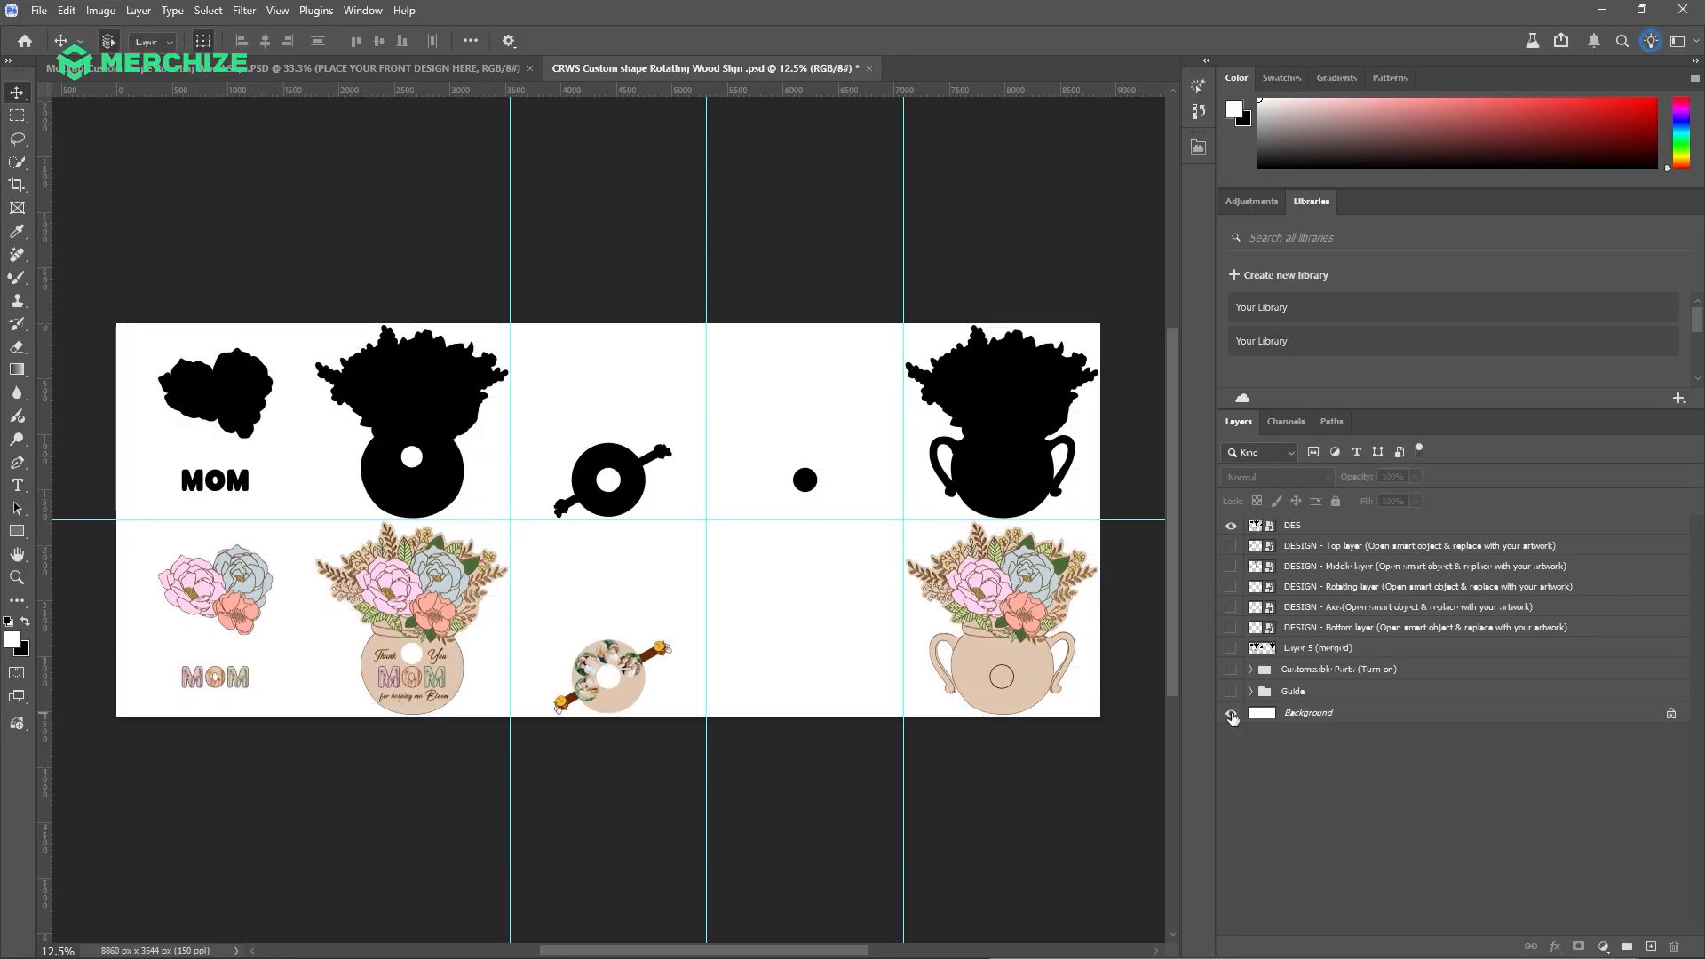
{"action": "left_click", "coordinate": [1231, 713]}
{"action": "left_click", "coordinate": [1231, 692]}
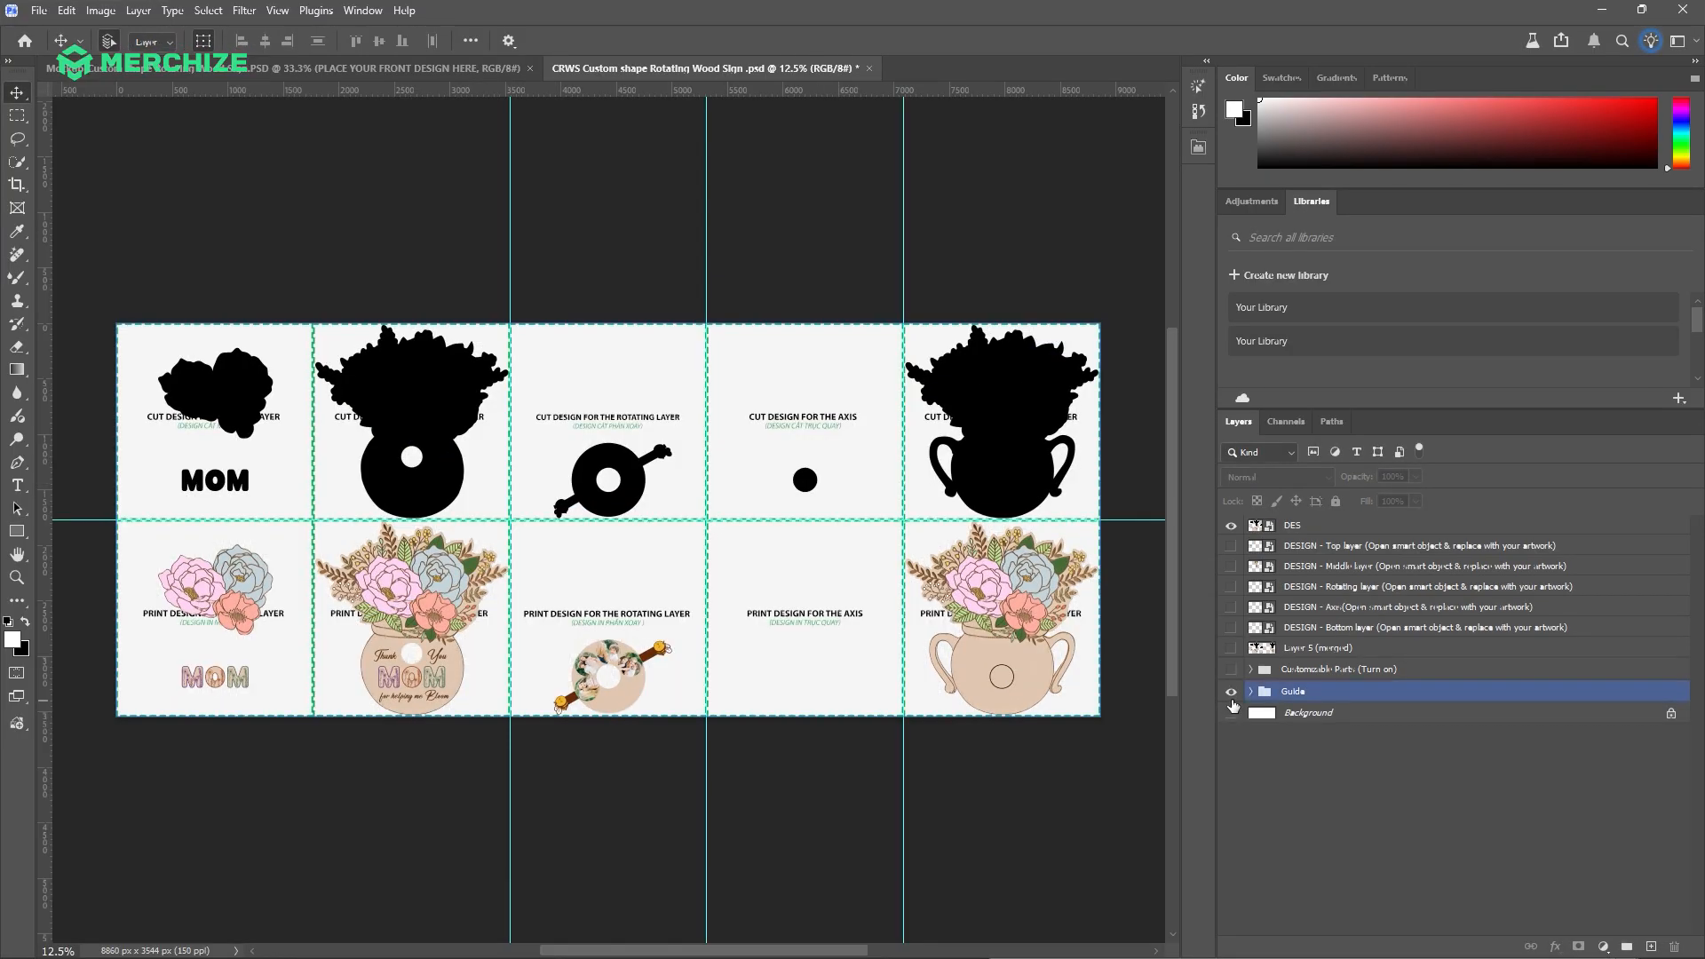
{"action": "left_click", "coordinate": [1231, 700]}
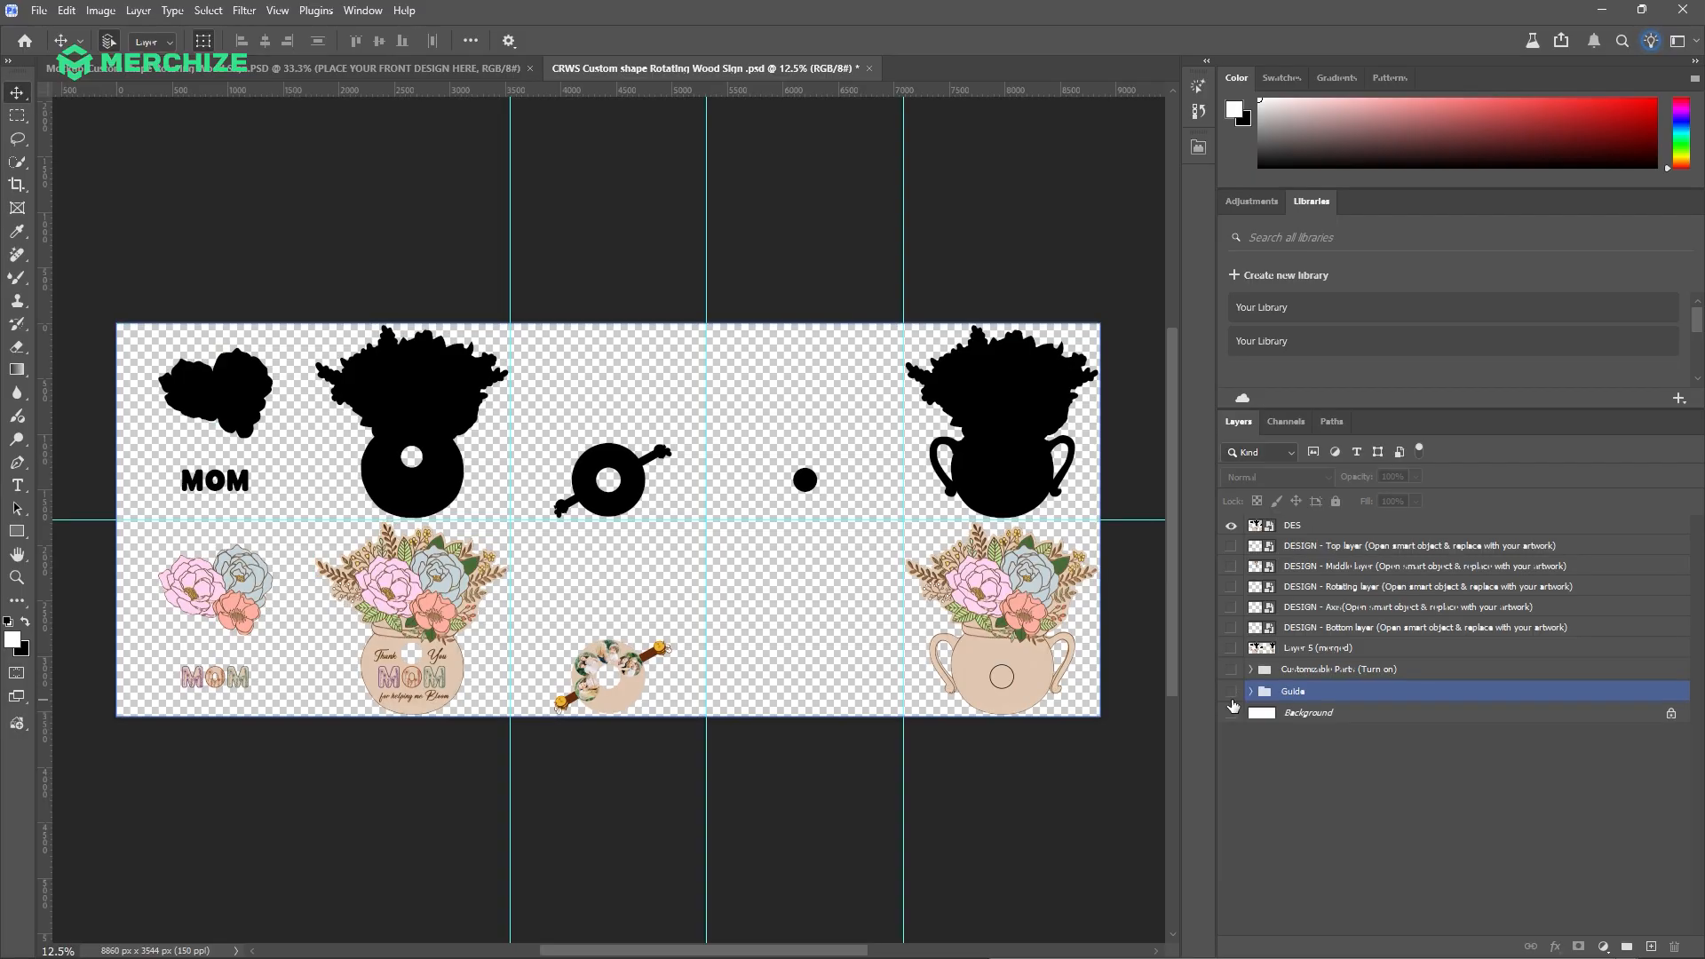
{"action": "left_click", "coordinate": [1231, 699]}
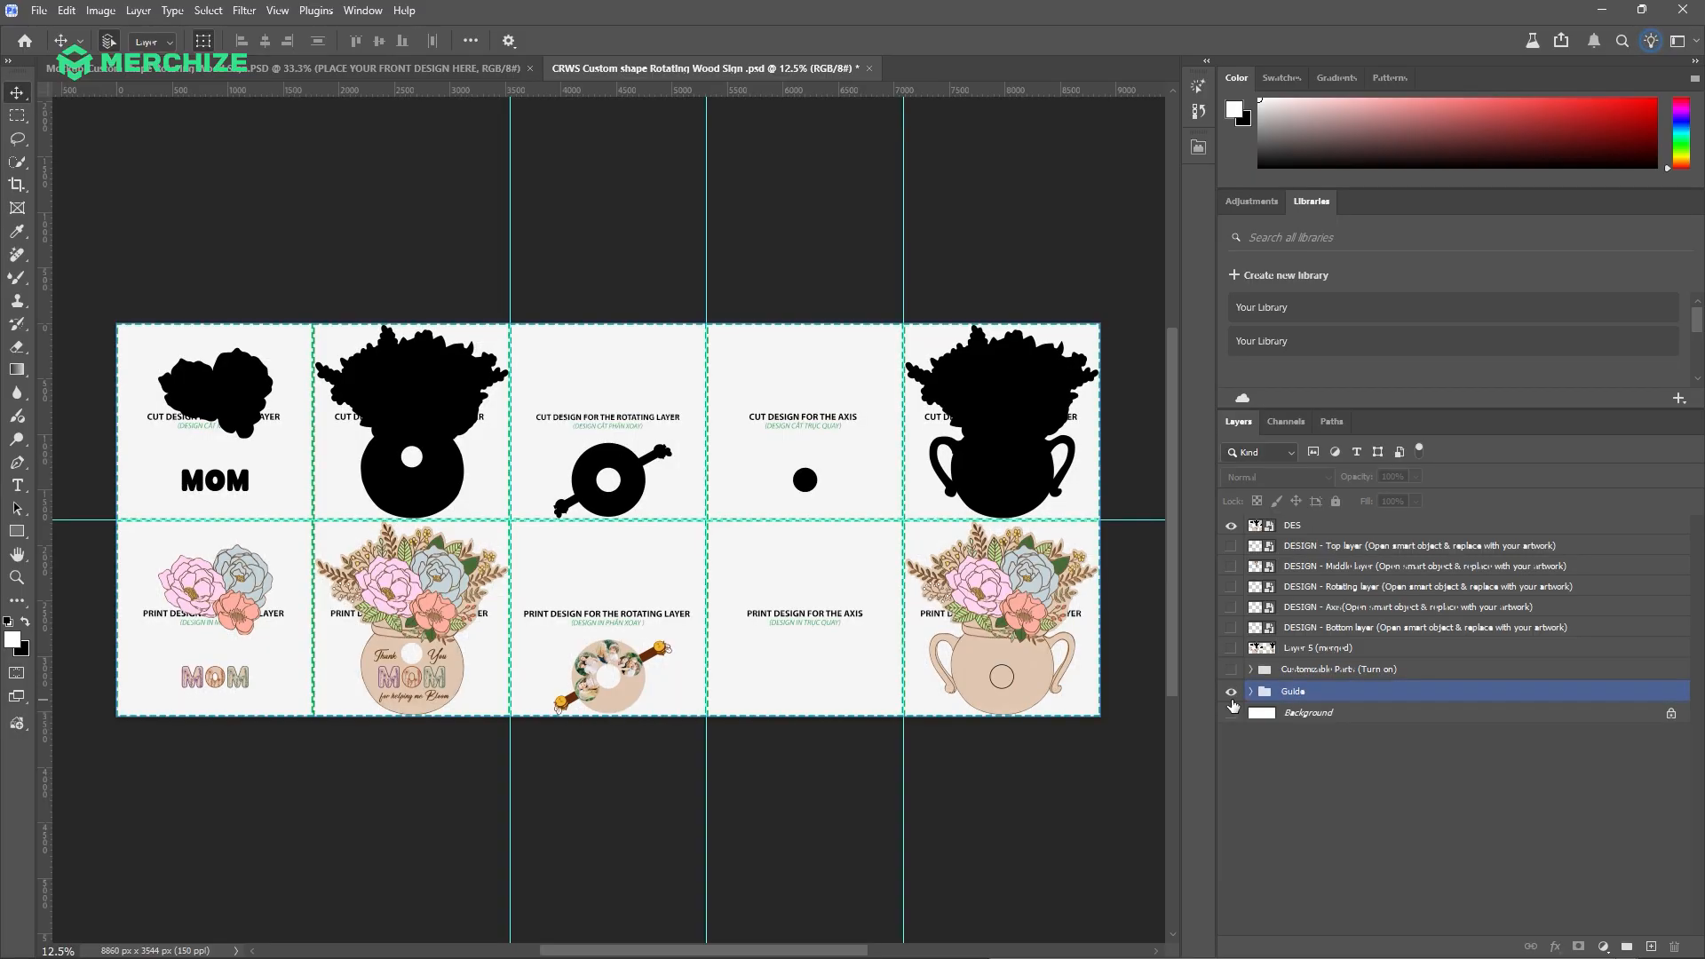
{"action": "left_click", "coordinate": [1232, 700]}
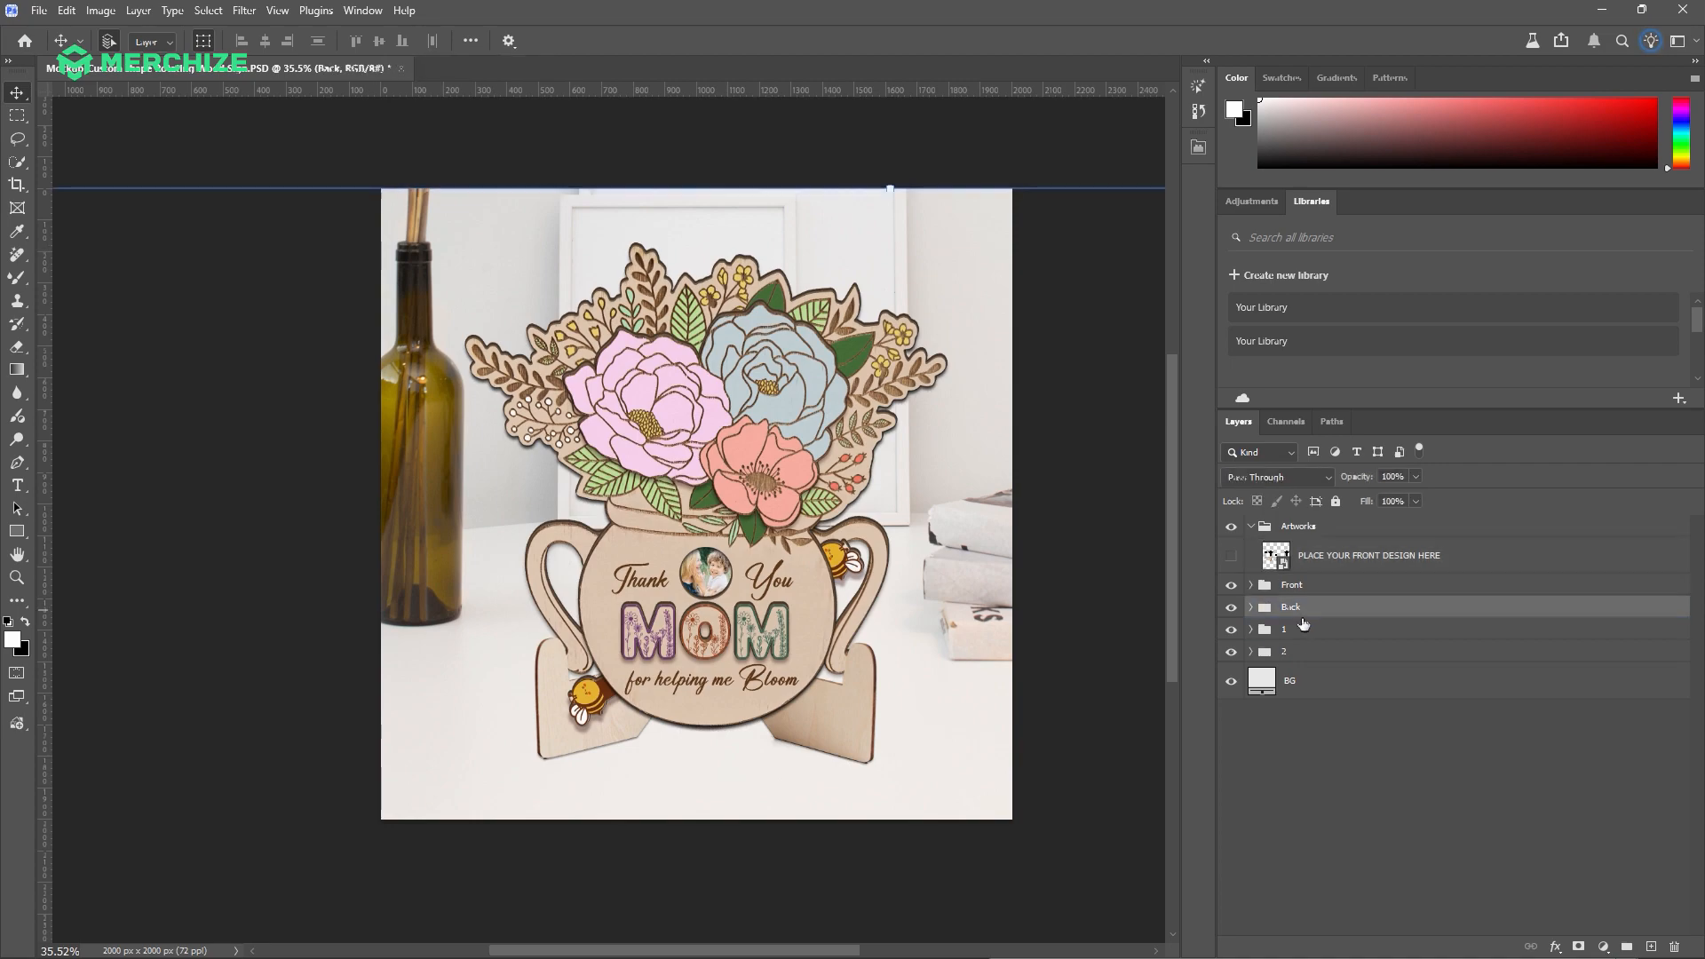
- Hide the Front, Back, 1 and 2 groups in turn to view each mockup scene
{"action": "left_click", "coordinate": [1306, 651]}
{"action": "left_click", "coordinate": [1231, 584]}
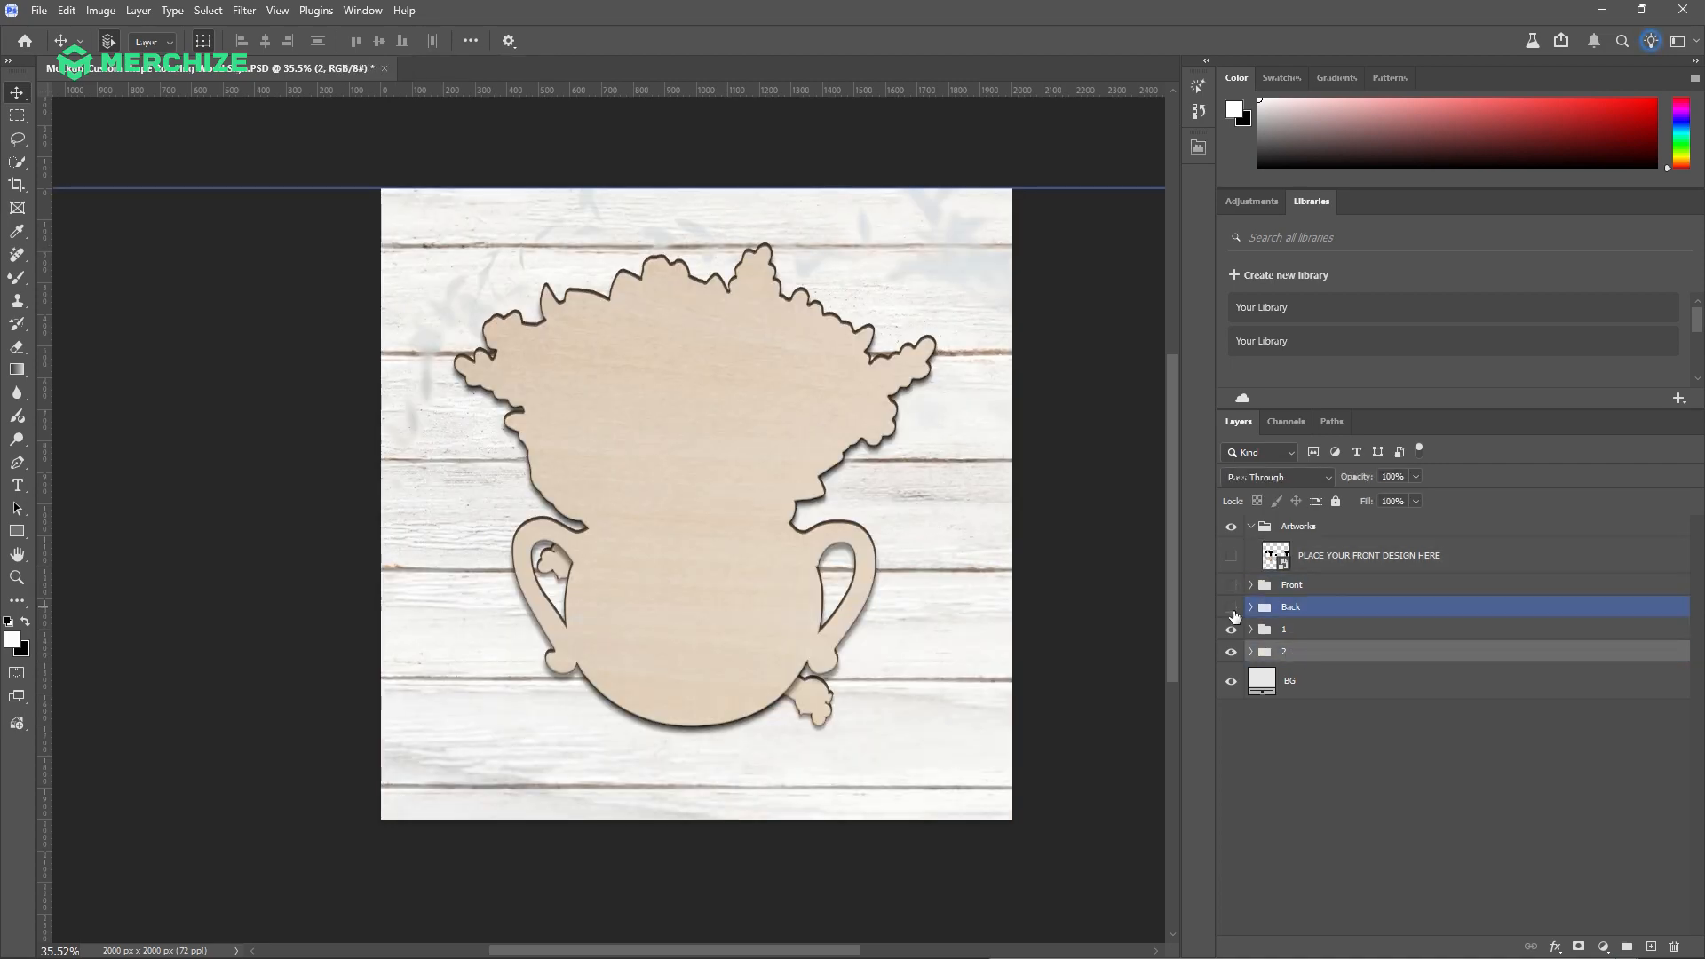
{"action": "left_click", "coordinate": [1231, 629]}
{"action": "left_click", "coordinate": [1231, 651]}
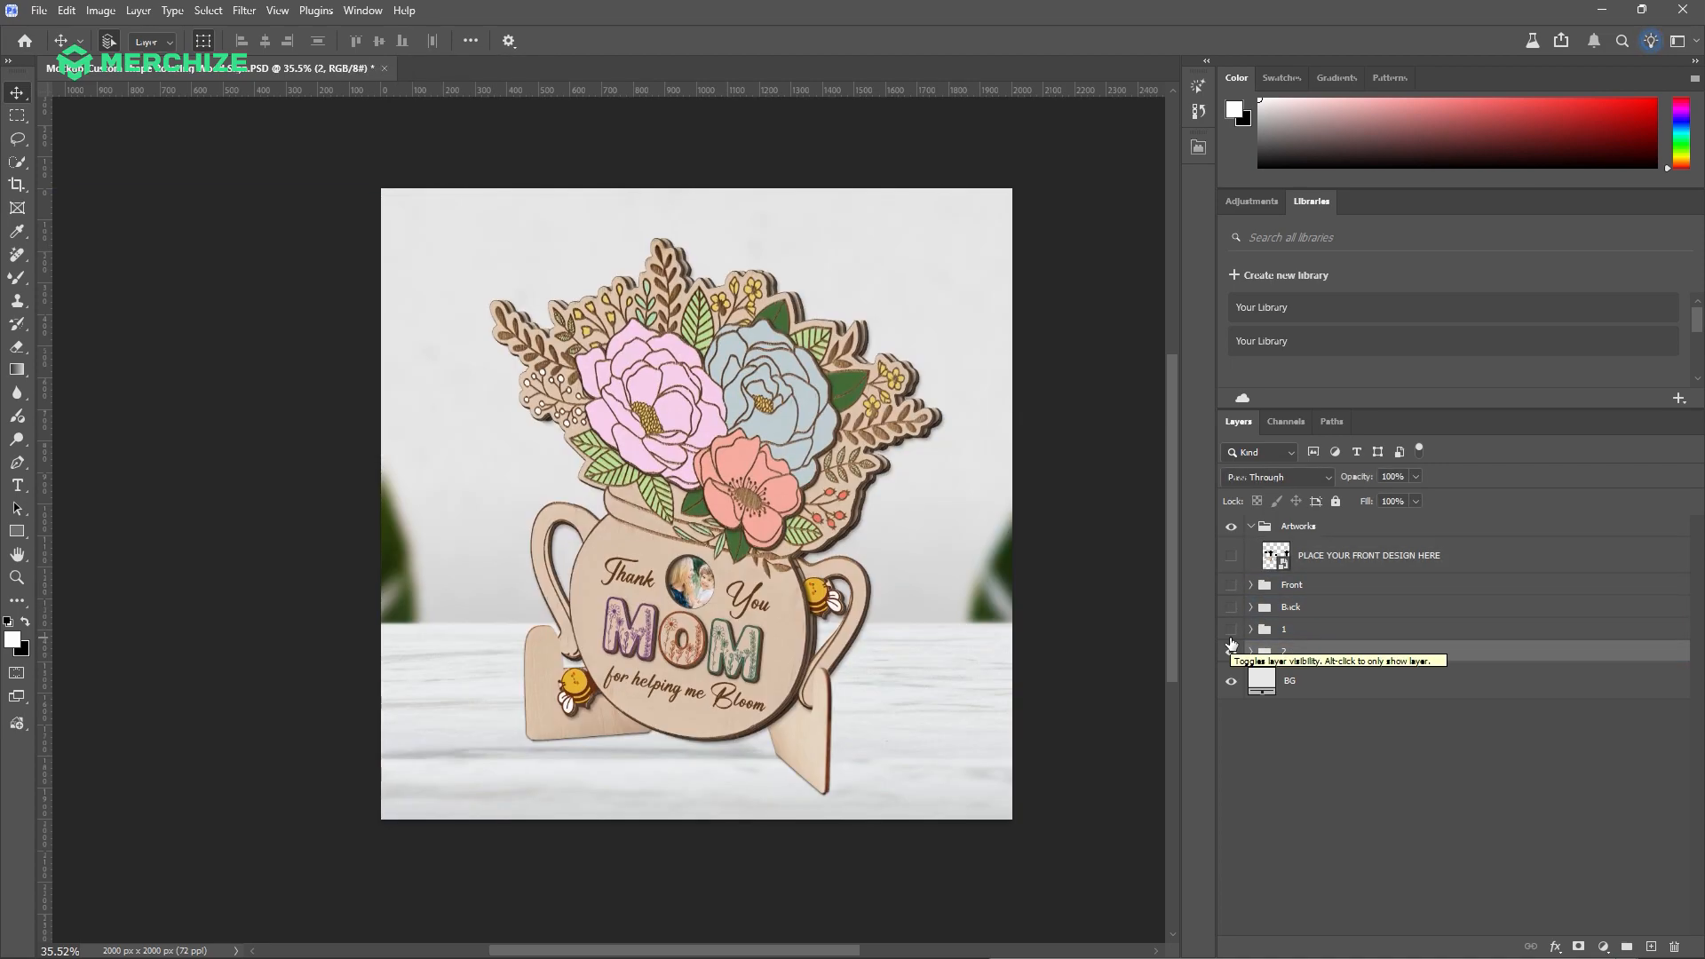
{"action": "left_click", "coordinate": [1251, 652]}
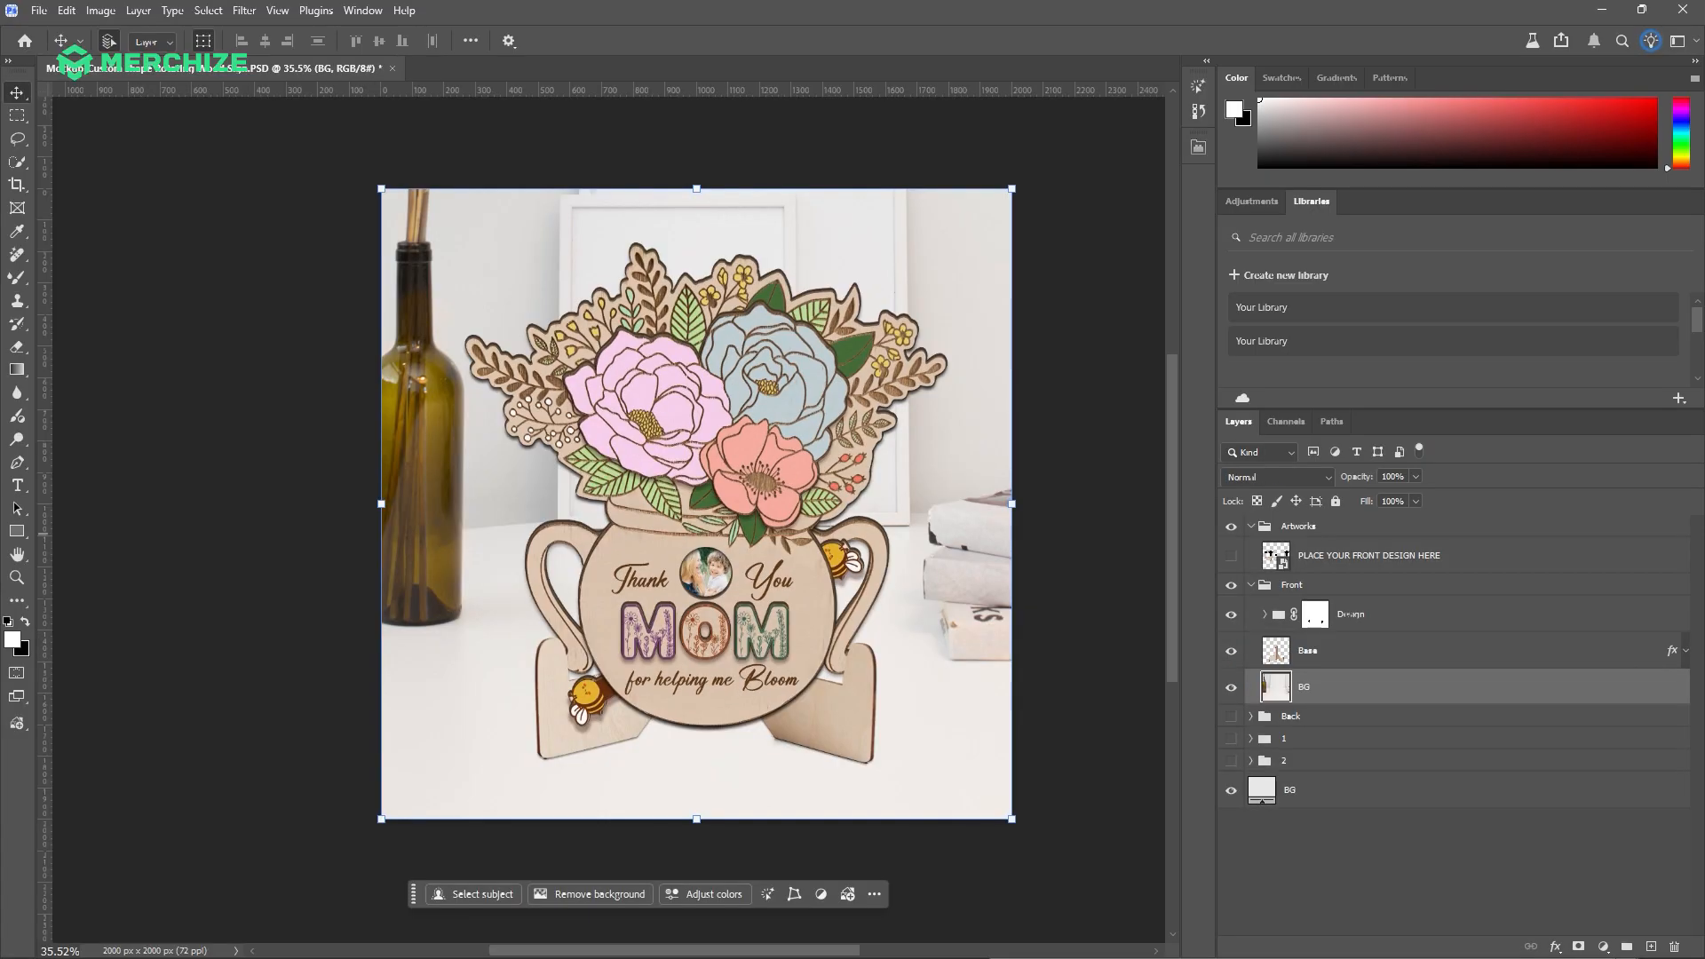
- Hide the BG layer at the base of the mockup's layer stack and collapse the Front group
{"action": "key", "text": "alt+Tab"}
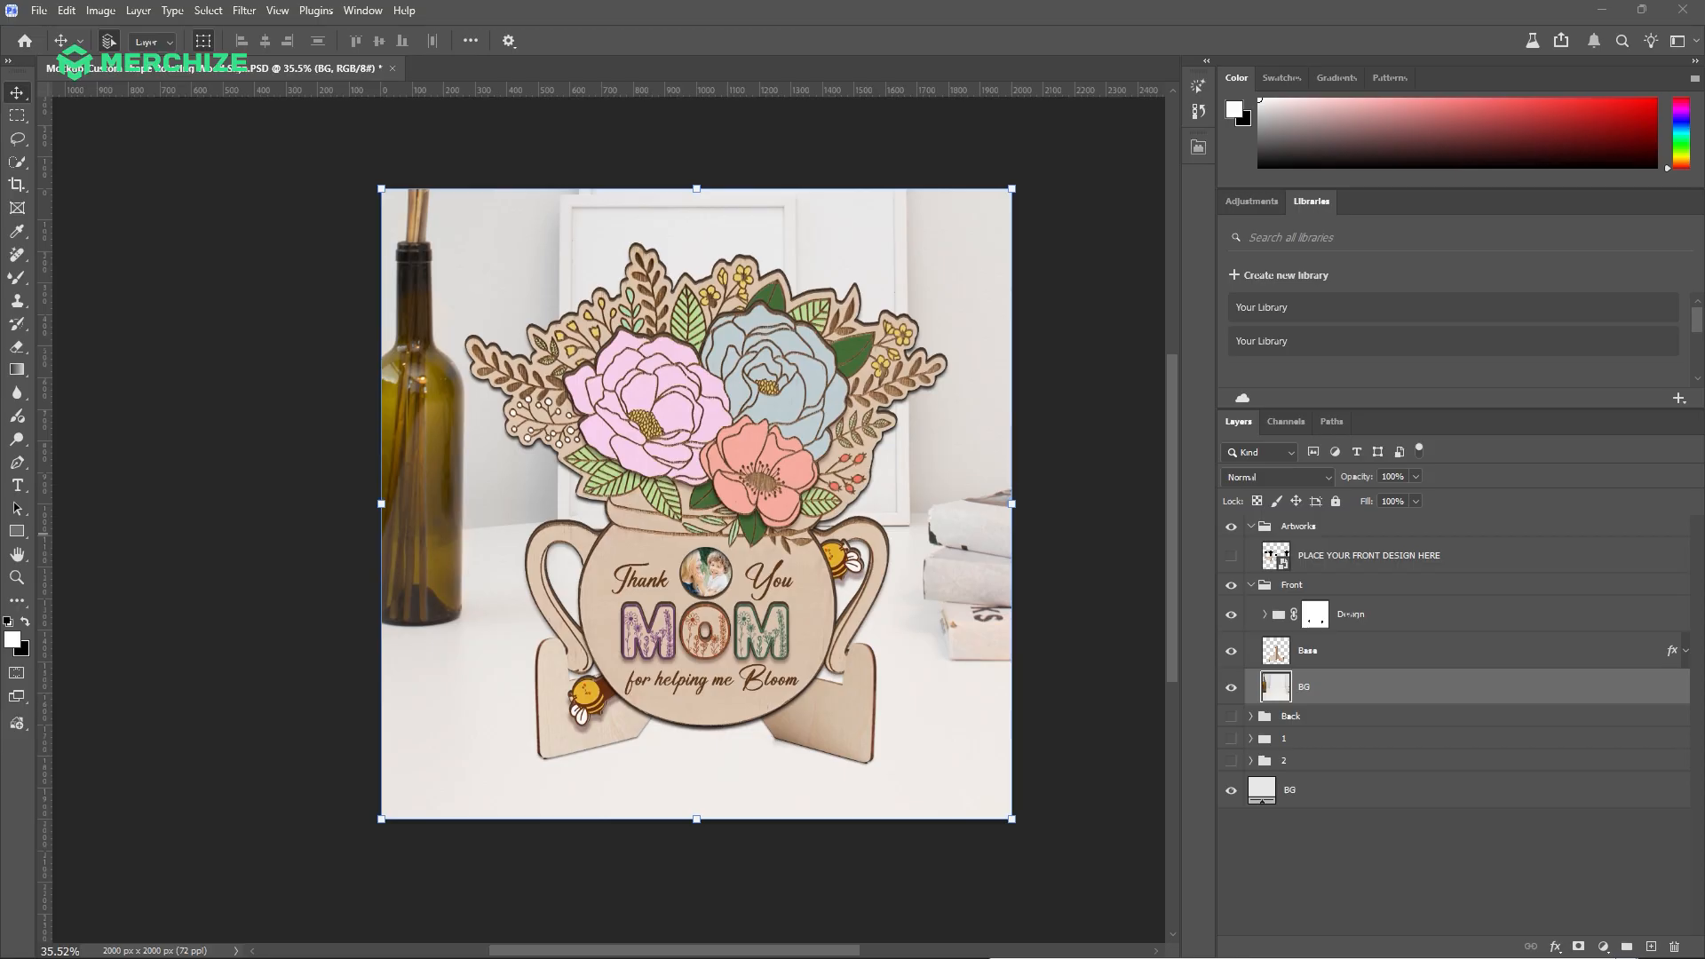
{"action": "left_click", "coordinate": [1231, 791]}
{"action": "left_click", "coordinate": [1279, 844]}
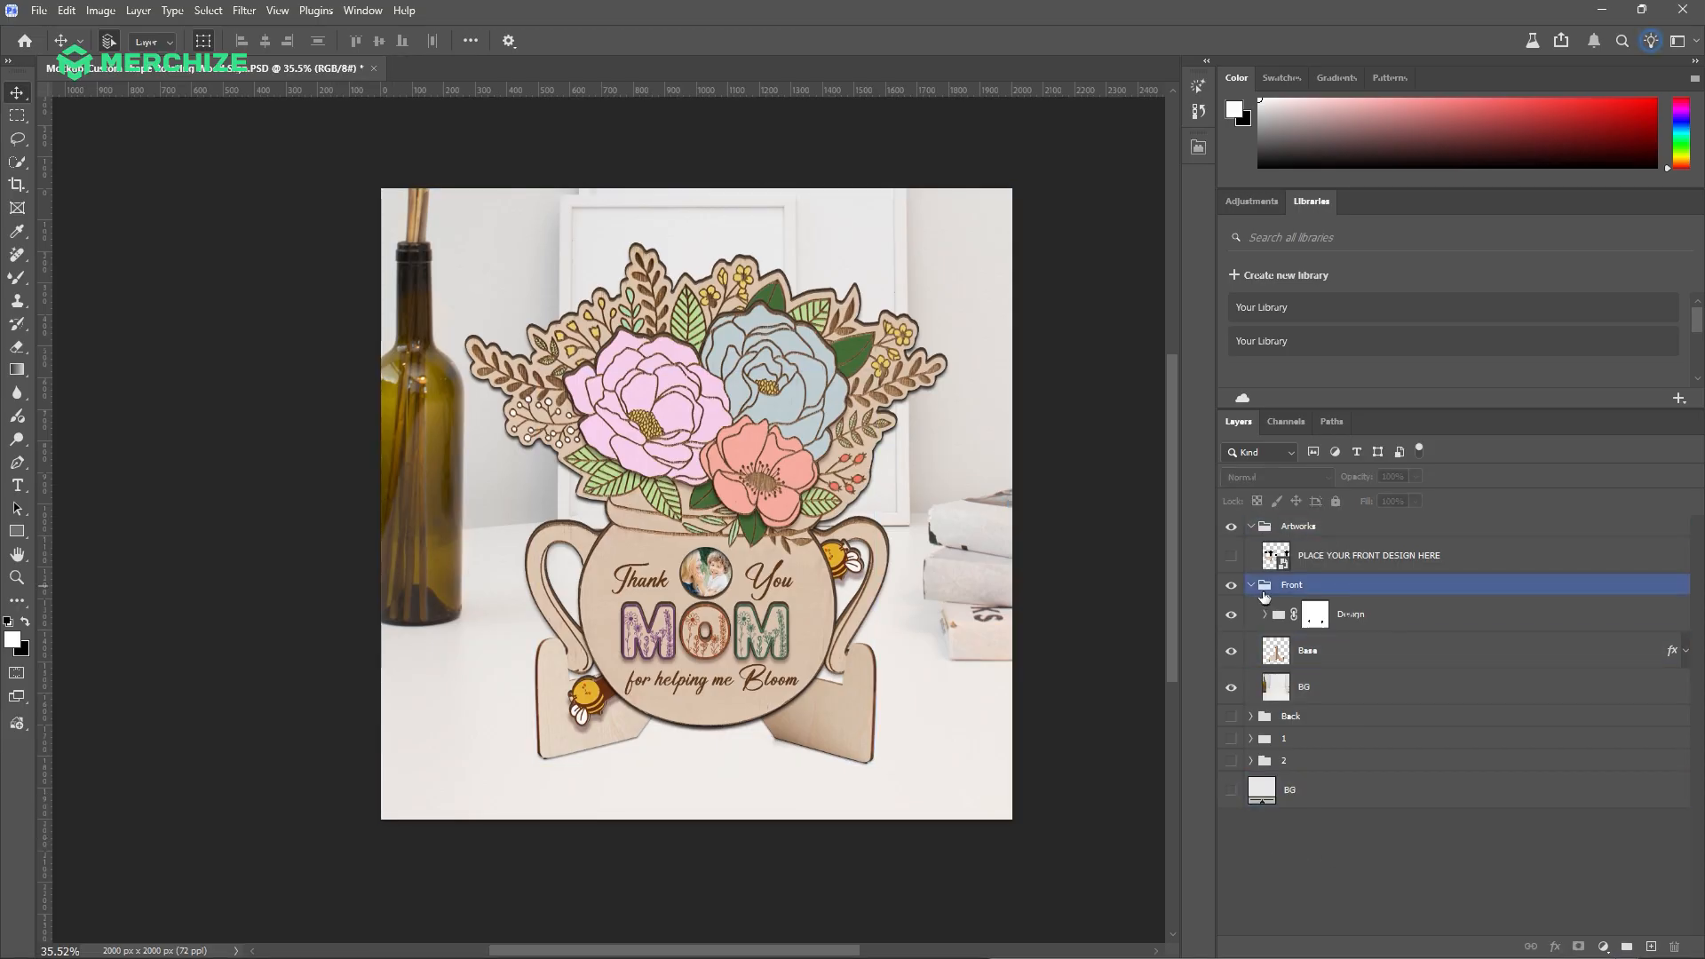
{"action": "left_click", "coordinate": [1251, 586]}
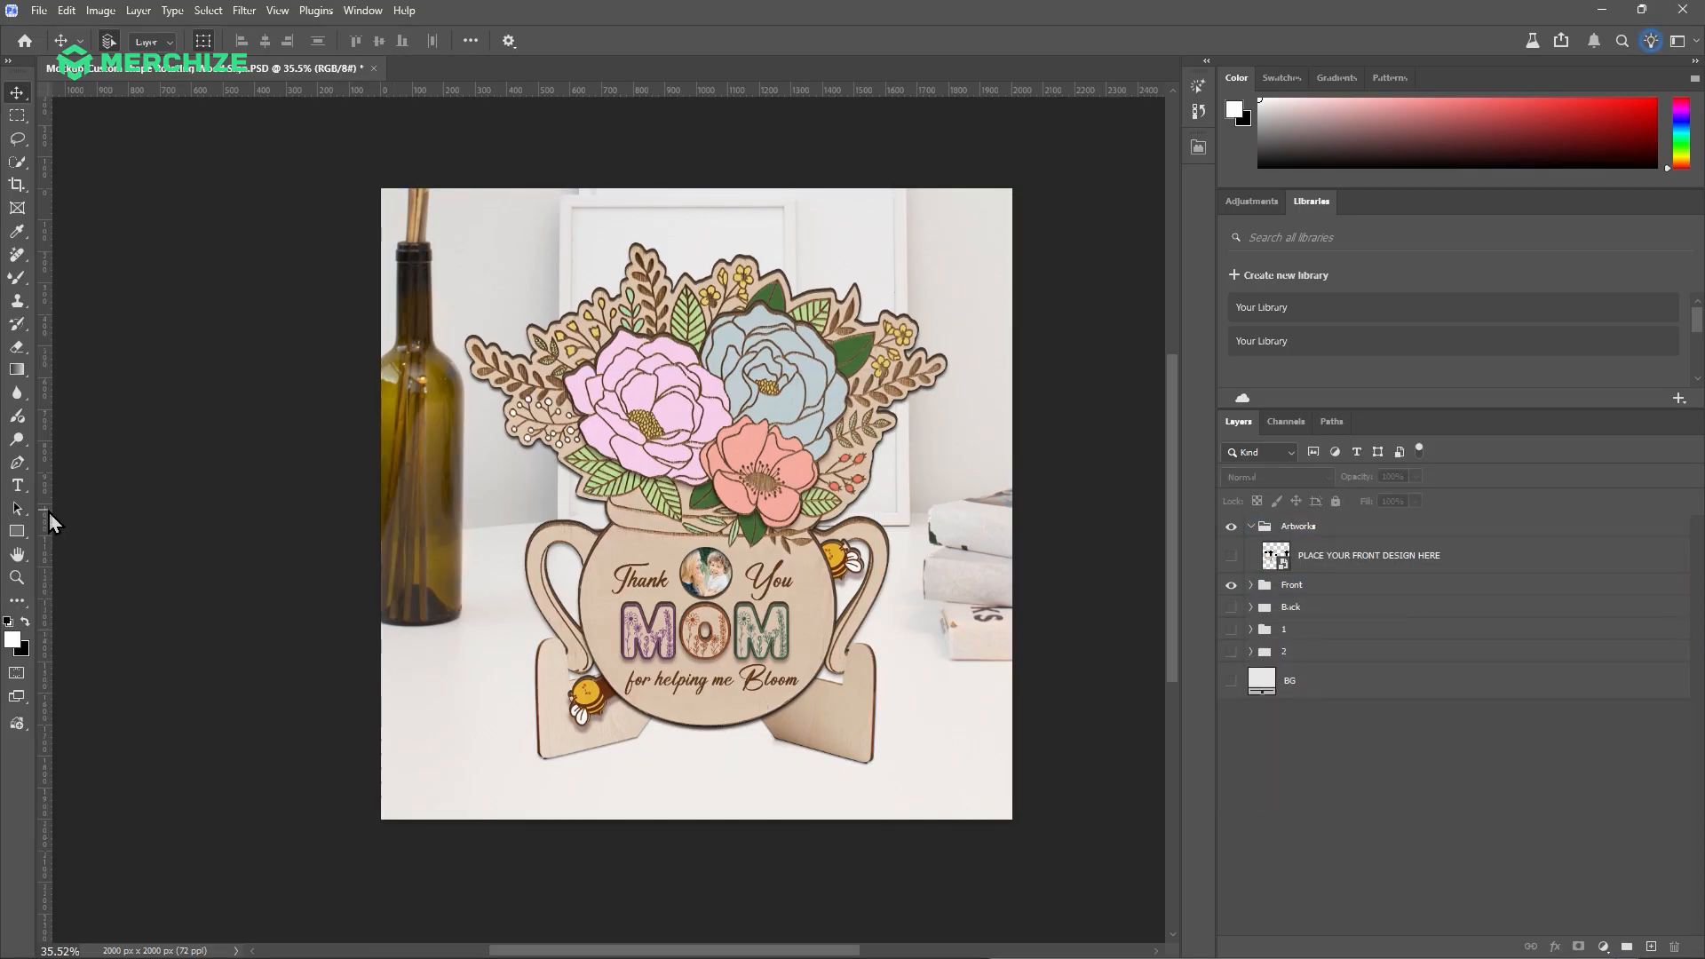